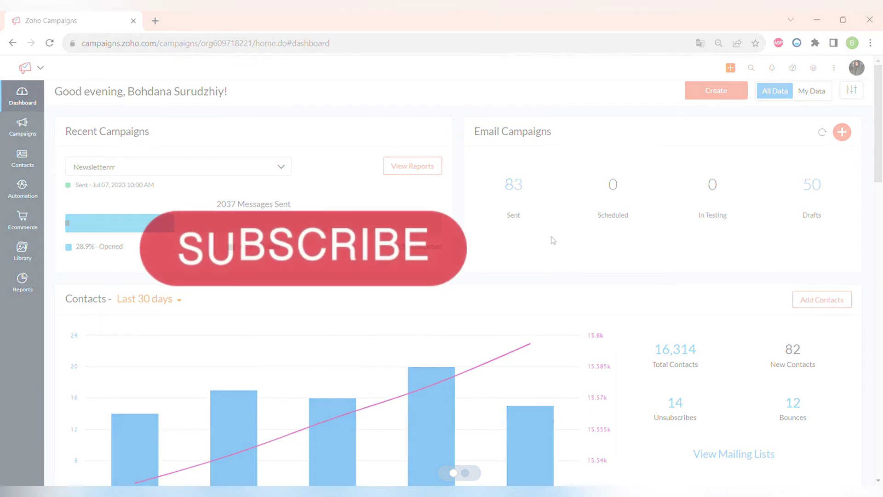
Step: Show newsletter_YT in Recent Campaigns (1787 sent, 97.8% delivered) and open its full report
scroll(511, 233, "down", 2)
scroll(511, 233, "down", 4)
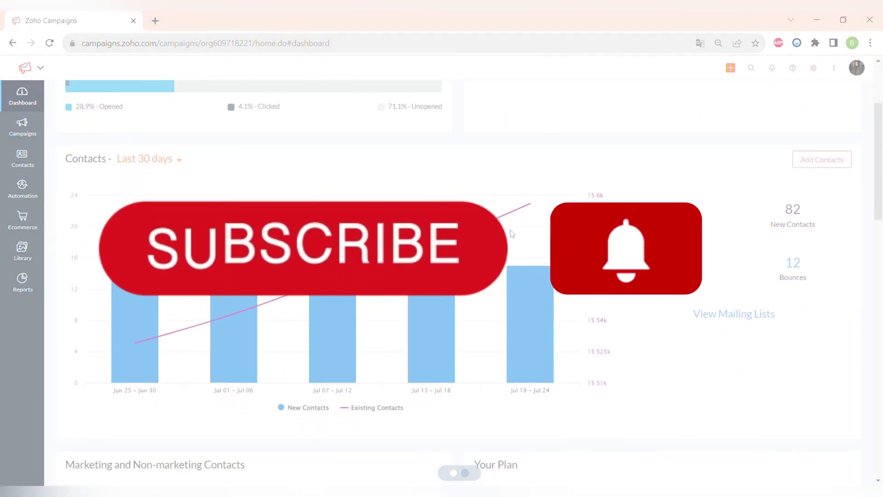
scroll(657, 316, "down", 7)
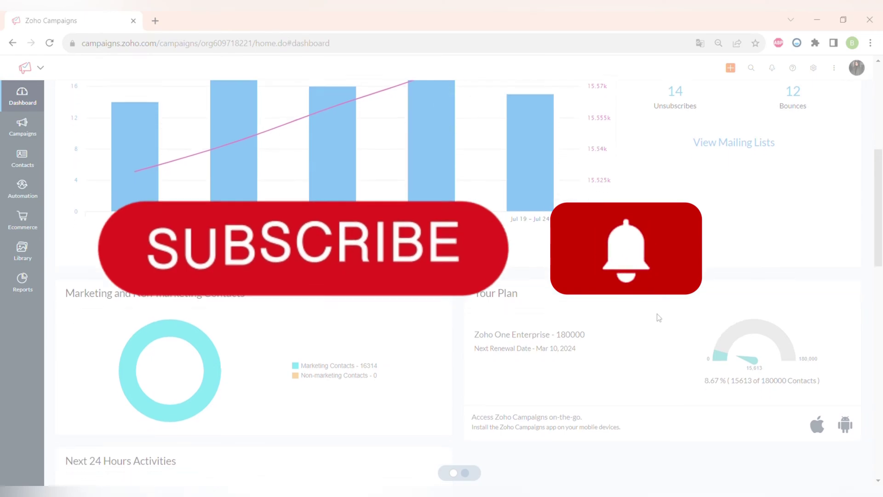
scroll(658, 318, "up", 9)
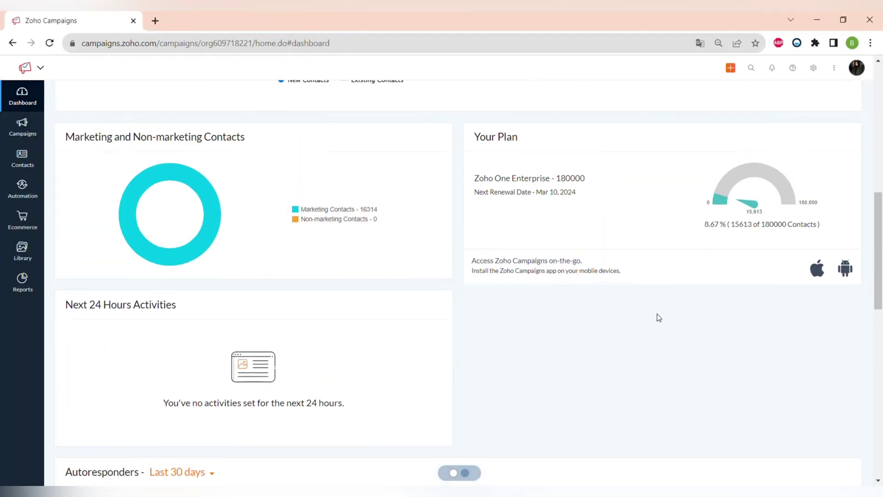
scroll(658, 317, "up", 2)
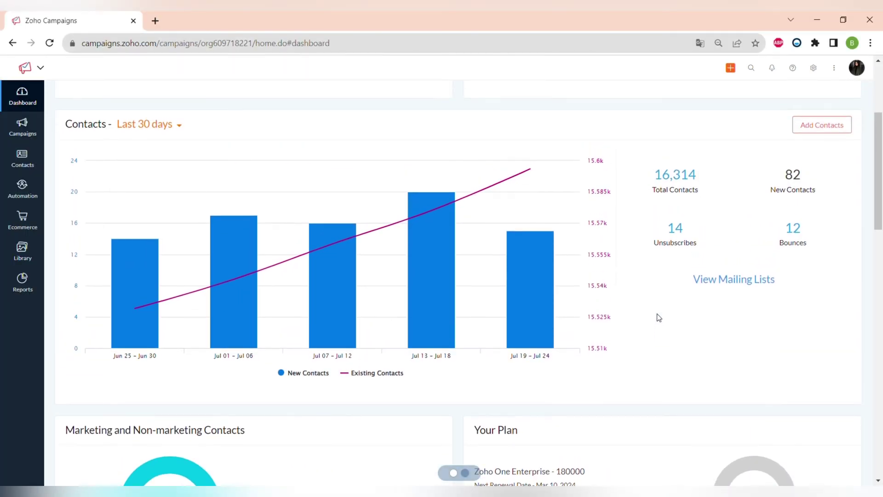
mouse_move(317, 321)
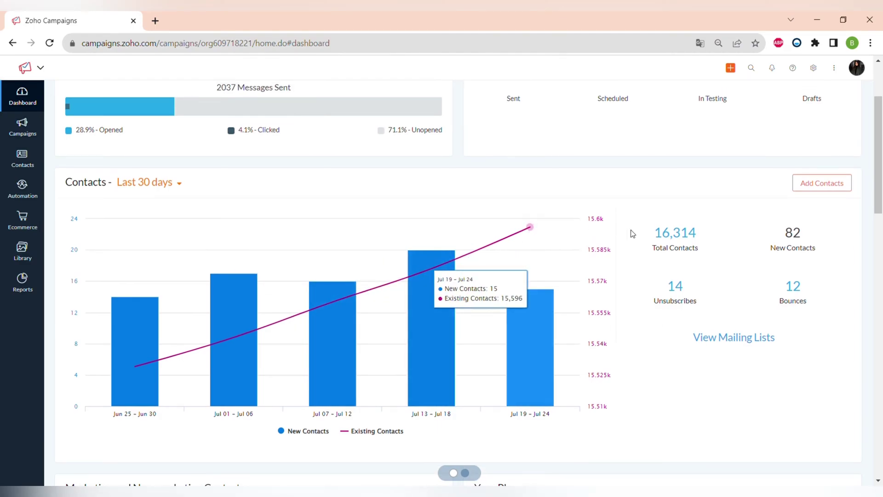
scroll(635, 236, "up", 3)
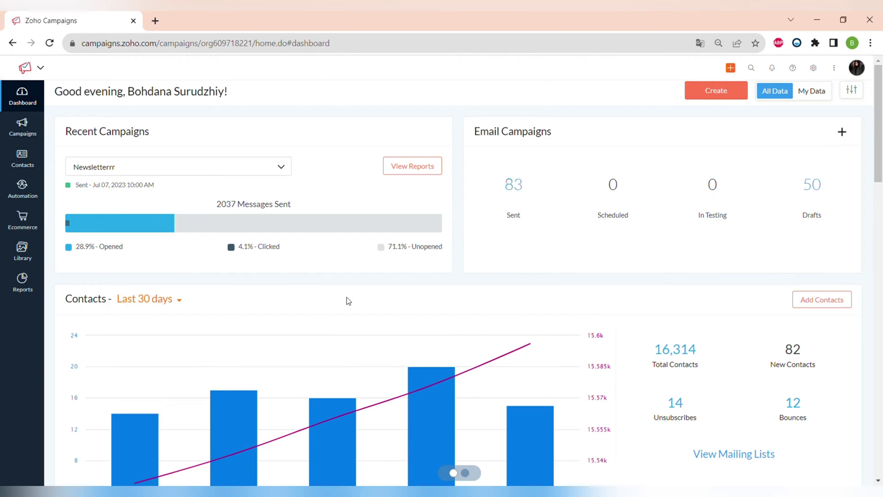
left_click(282, 170)
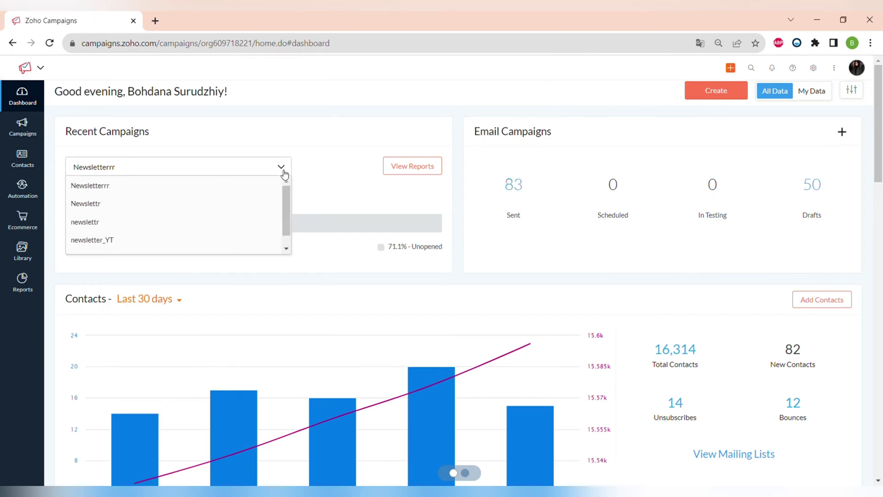
left_click(223, 239)
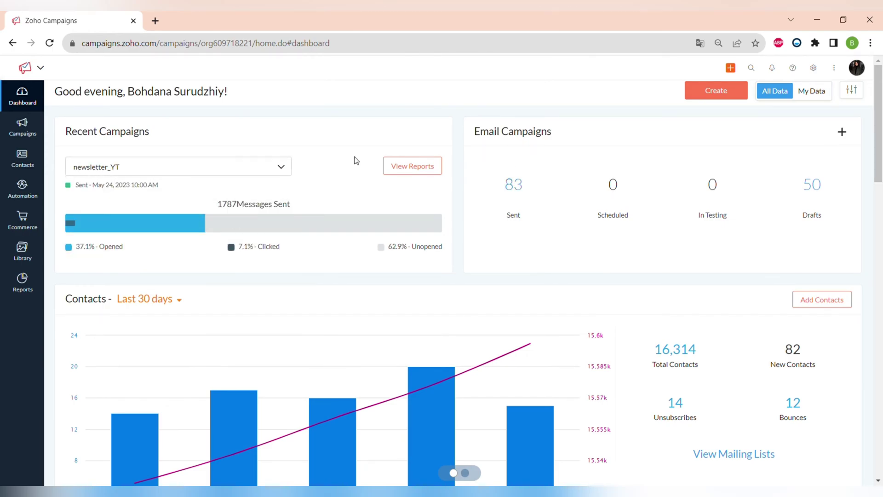
left_click(404, 173)
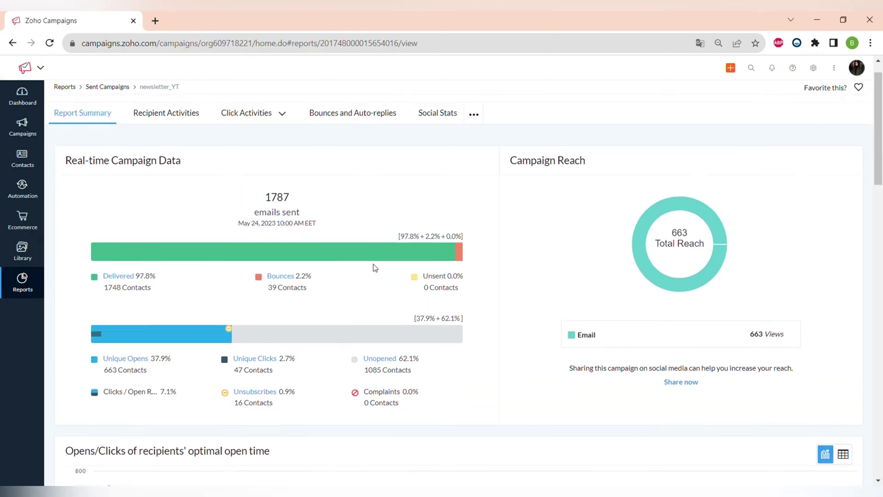
Step: Look over the newsletter_YT report summary, then go to the Email Campaigns list
scroll(373, 266, "down", 1)
scroll(374, 266, "up", 1)
mouse_move(34, 121)
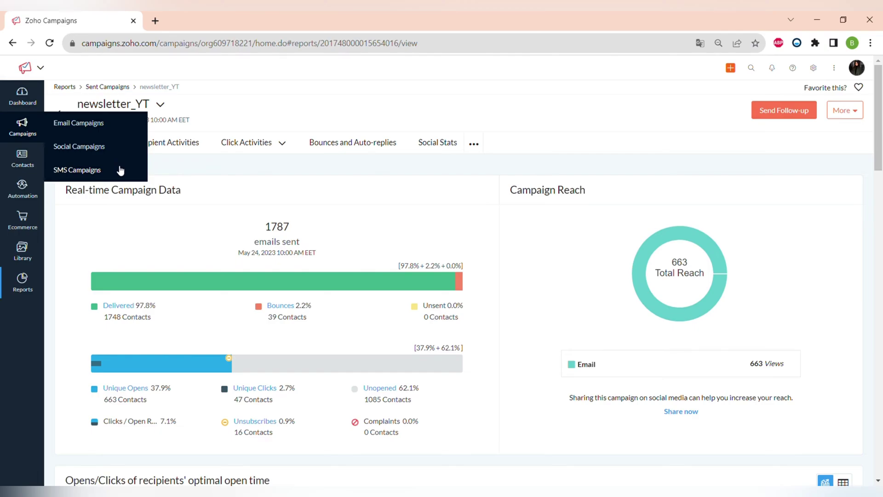
left_click(85, 123)
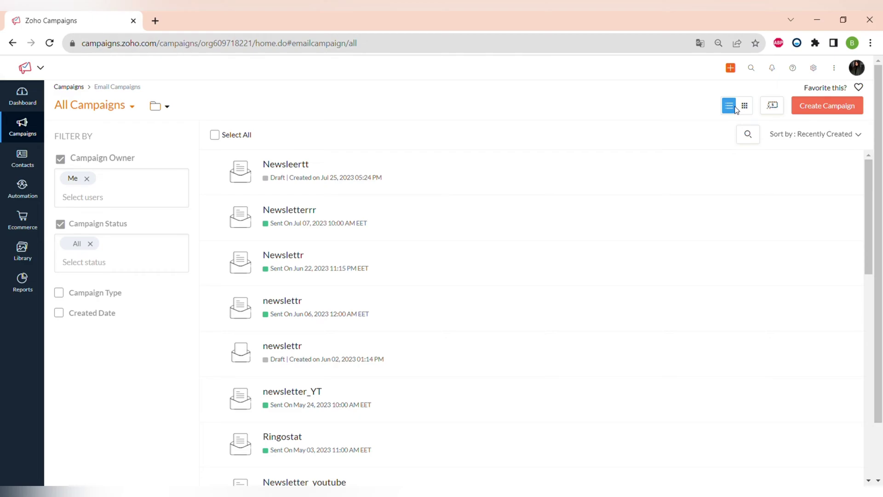
Step: Bring up the Validate Coupon dialog and start entering a coupon code
left_click(773, 105)
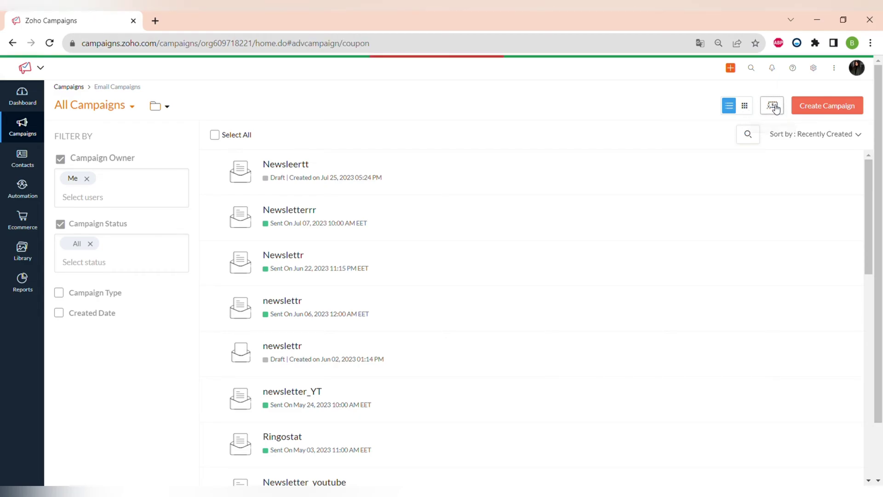
left_click(213, 205)
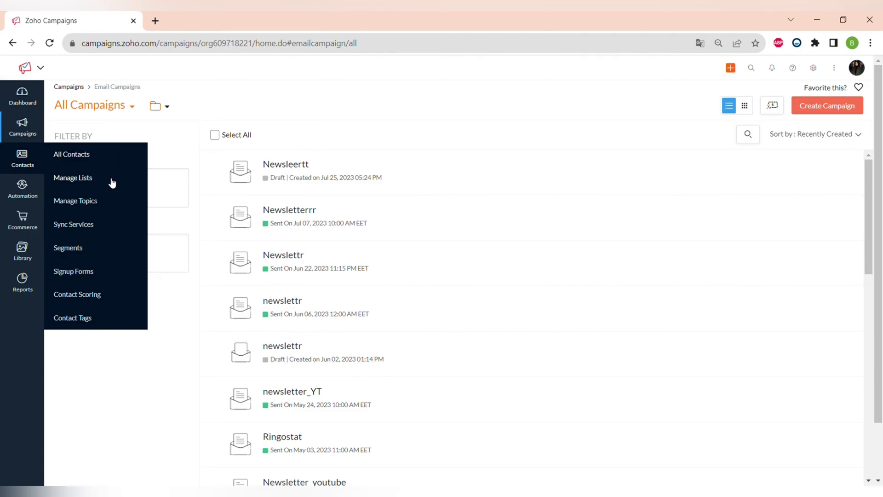
Step: On Manage Lists, check the More menu and list search, then start a new list
left_click(86, 182)
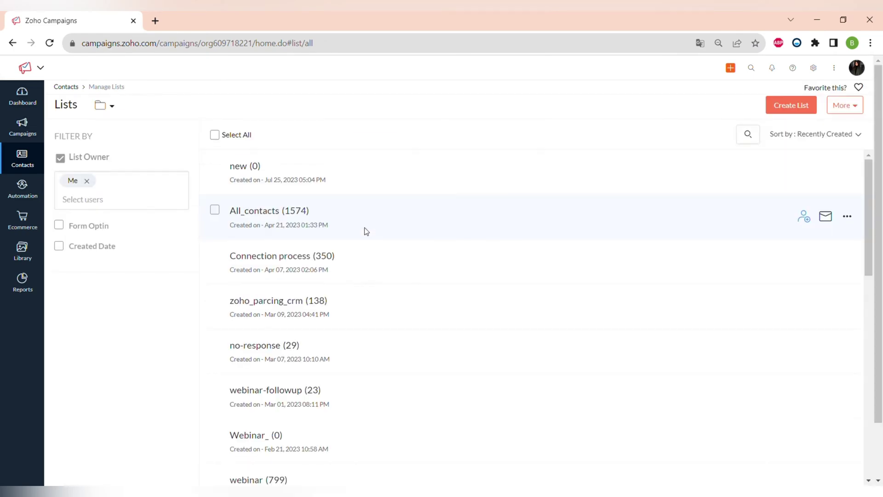
scroll(319, 276, "down", 2)
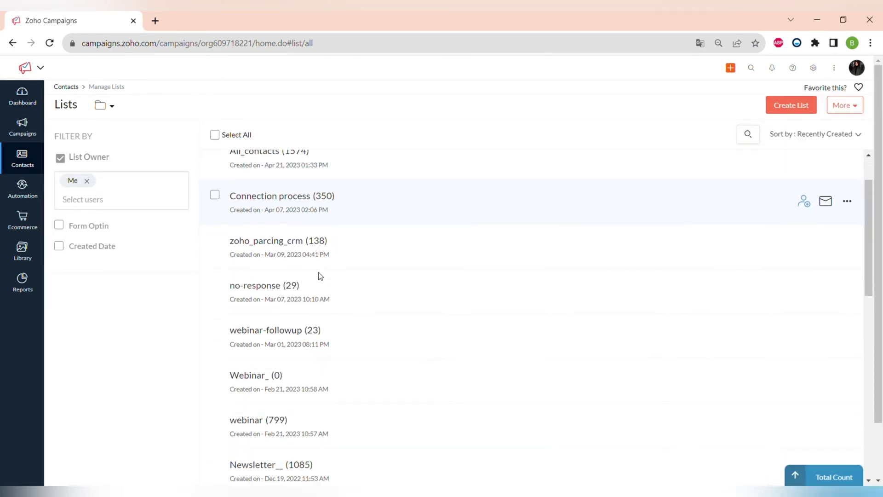
scroll(319, 276, "up", 2)
left_click(847, 106)
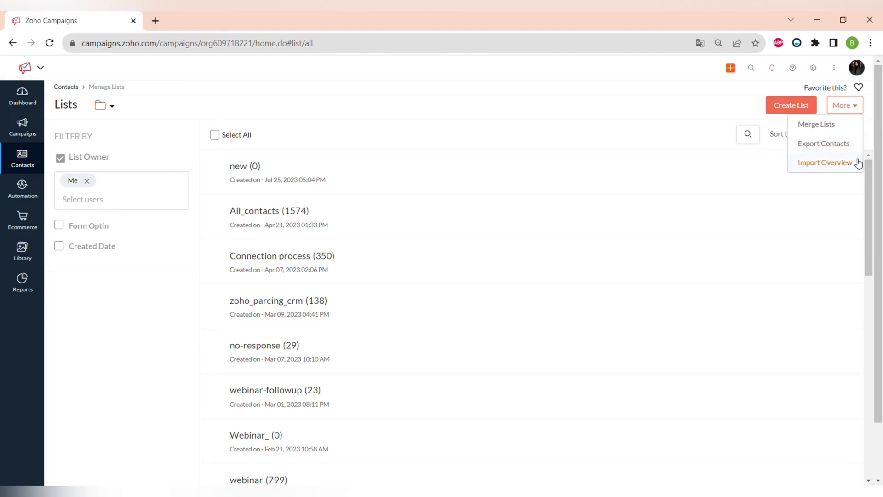
left_click(680, 104)
left_click(749, 134)
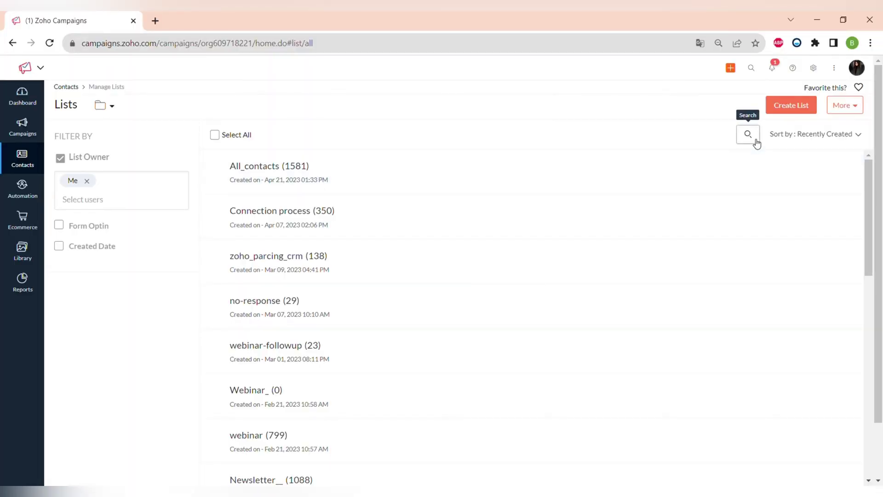
left_click(794, 105)
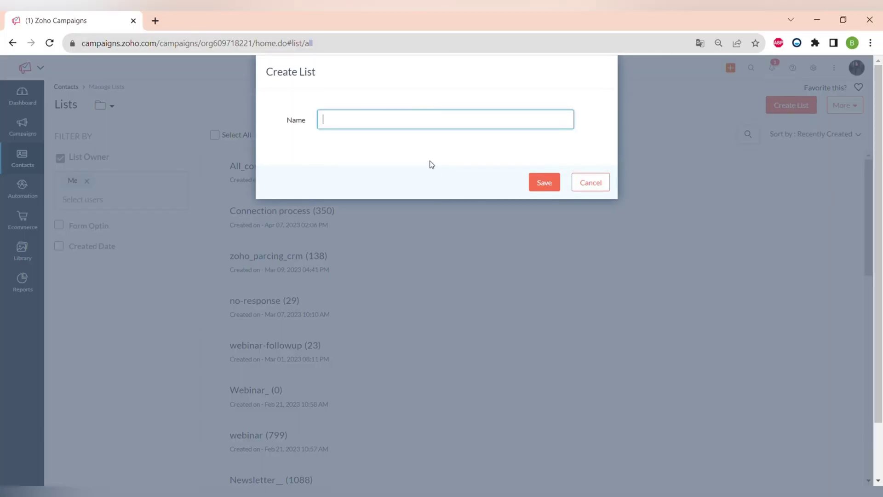
Step: Save the list 'New' and review its import sources, like computer upload and Dropbox
left_click(542, 184)
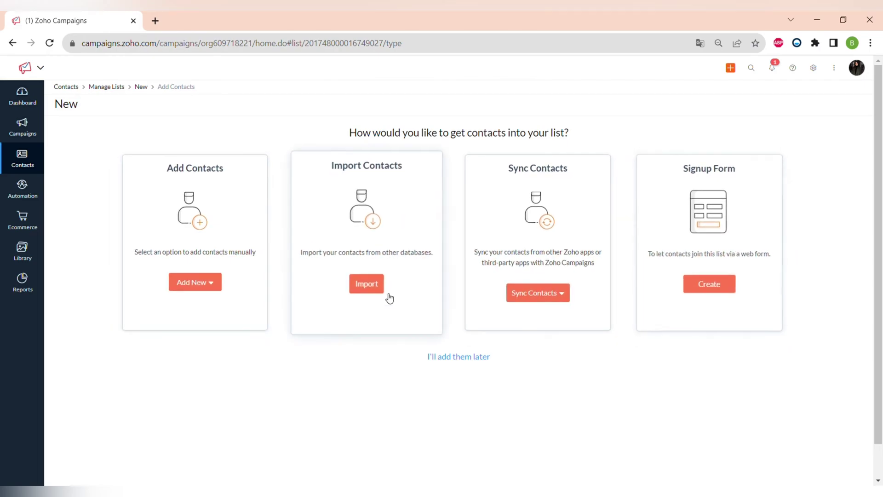
left_click(374, 286)
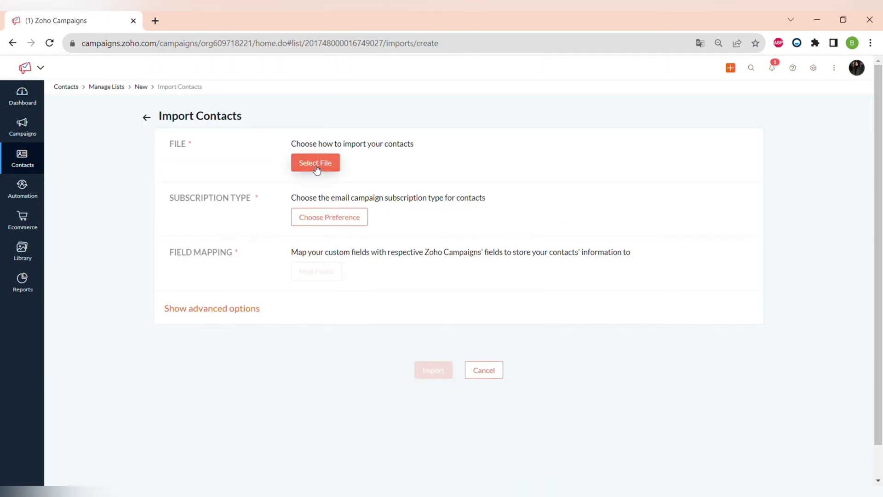
left_click(316, 164)
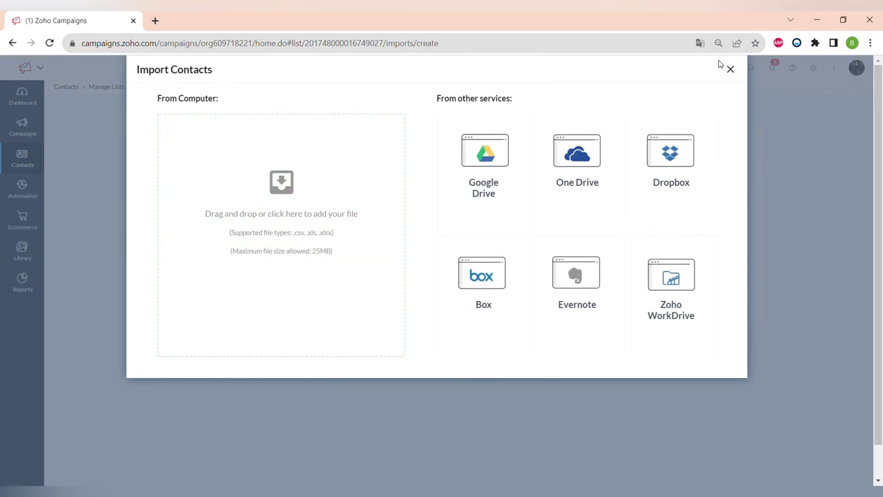
left_click(730, 69)
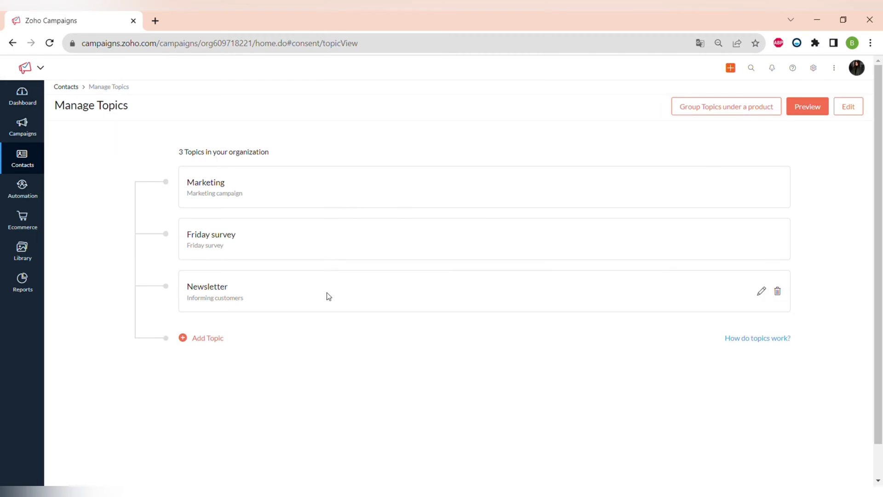
Step: Start a new topic, cancel it, and go to Contacts > Sync Services
left_click(201, 339)
left_click(420, 146)
left_click(390, 192)
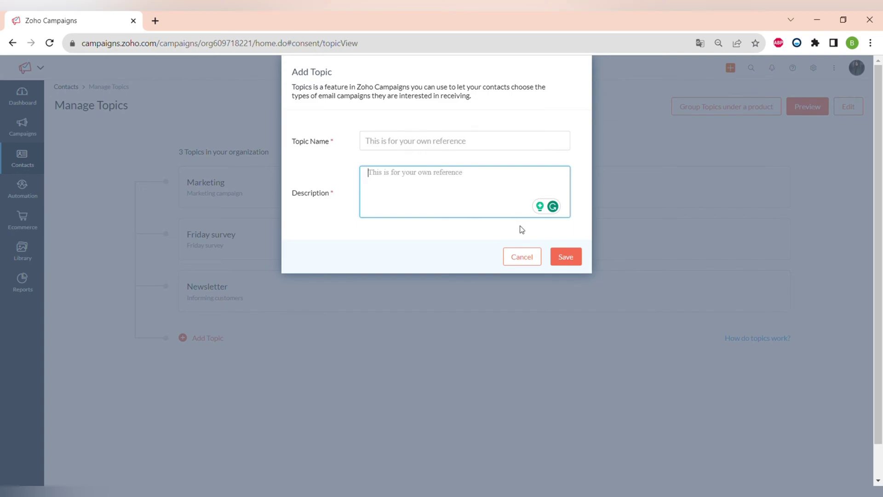
left_click(527, 260)
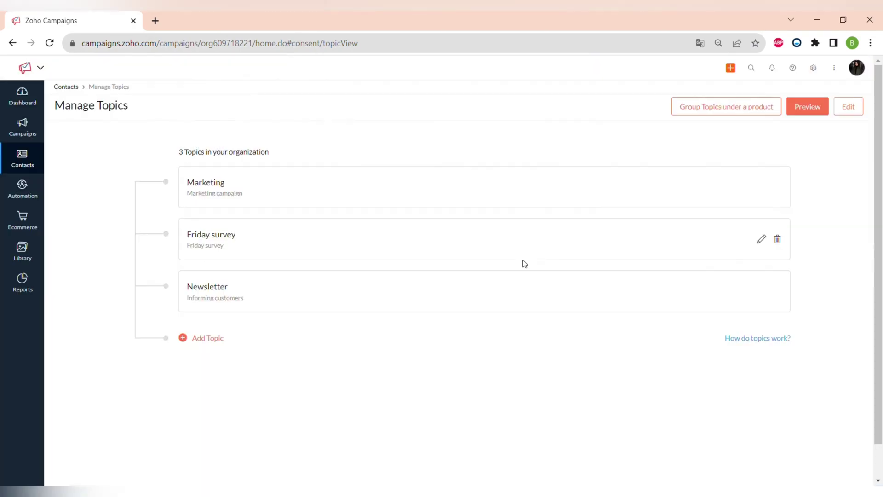
mouse_move(20, 164)
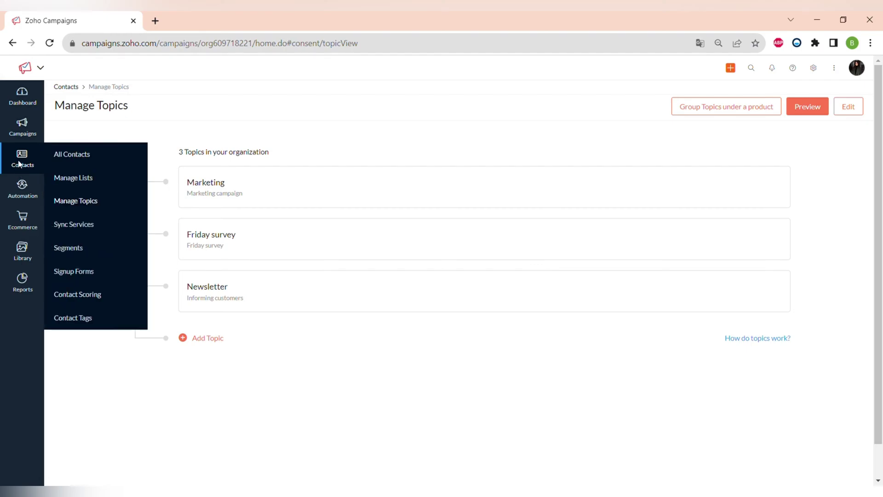
left_click(88, 224)
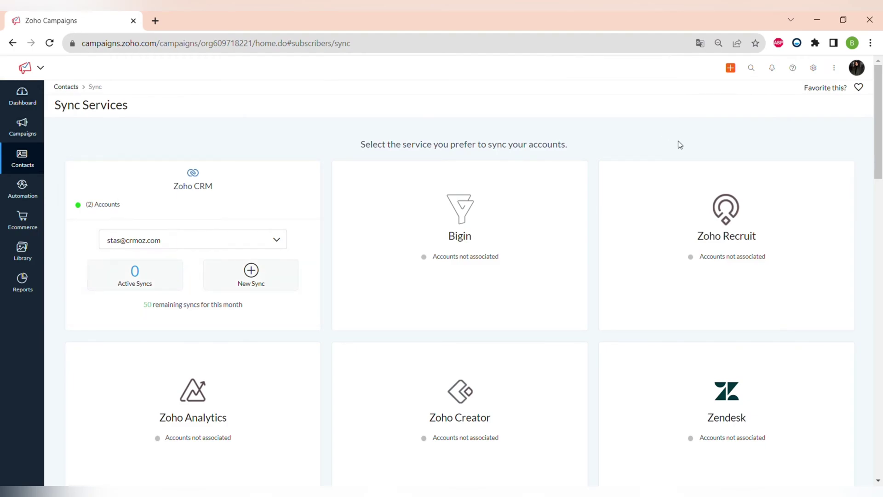
Step: Scroll through the Sync Services page to review the available apps
mouse_move(844, 222)
scroll(844, 223, "down", 1)
scroll(844, 222, "down", 4)
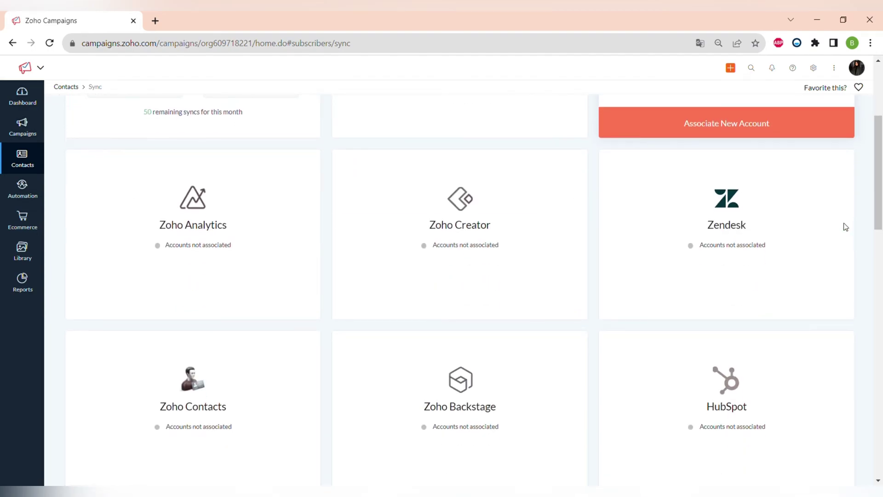
scroll(844, 223, "down", 3)
scroll(843, 223, "down", 1)
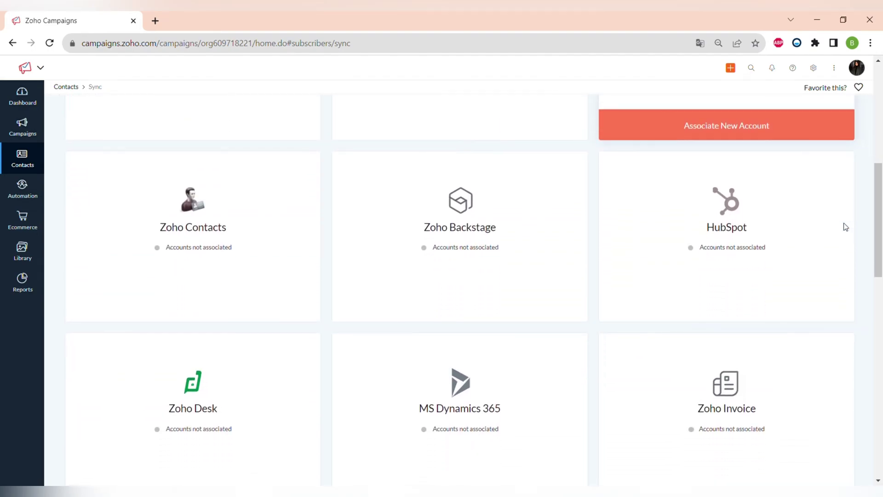
scroll(843, 223, "down", 4)
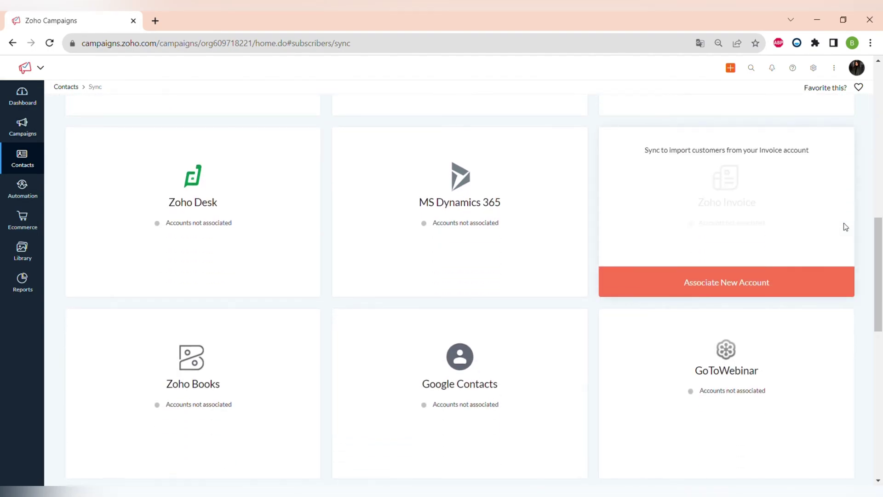
scroll(845, 227, "down", 4)
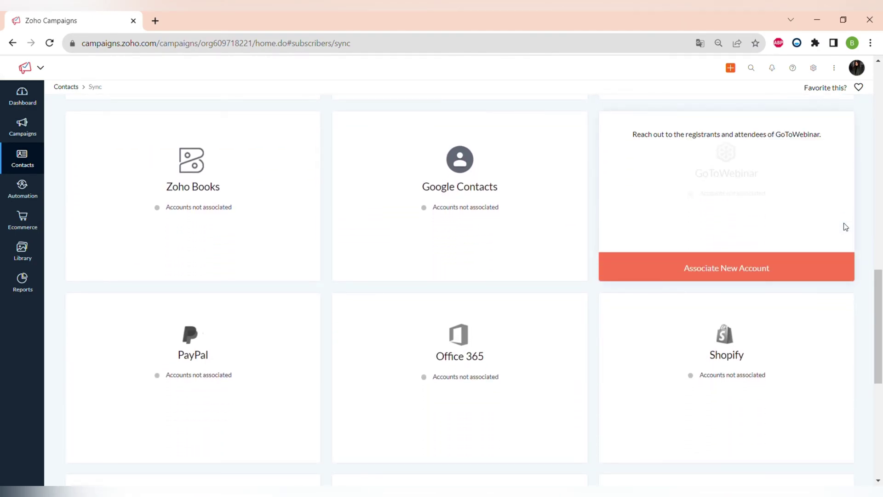
scroll(845, 227, "down", 3)
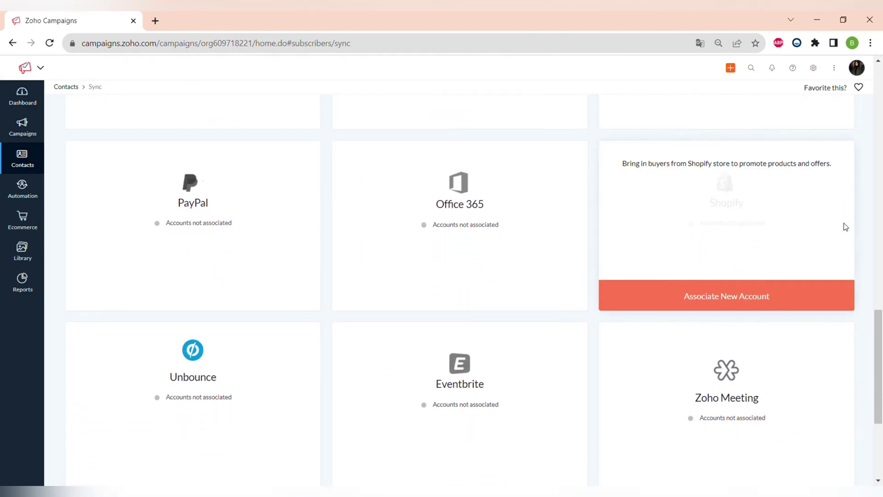
scroll(845, 226, "down", 3)
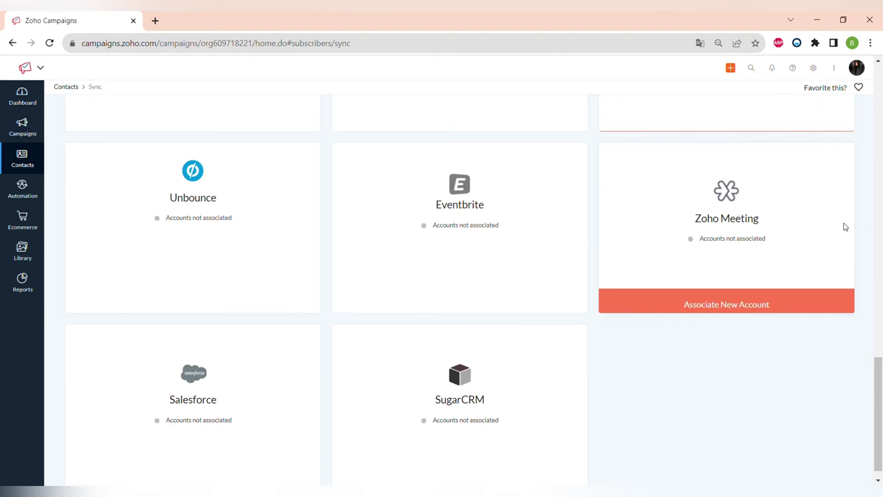
scroll(846, 227, "down", 1)
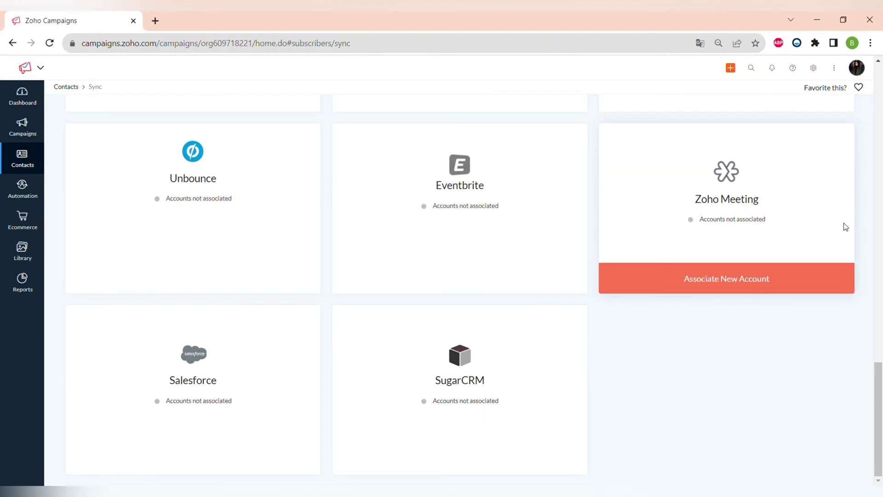
scroll(845, 226, "up", 15)
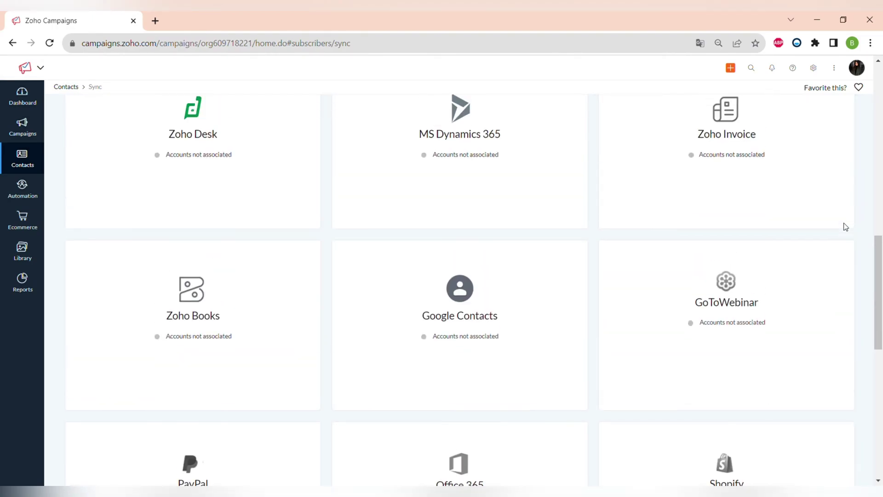
scroll(845, 227, "up", 8)
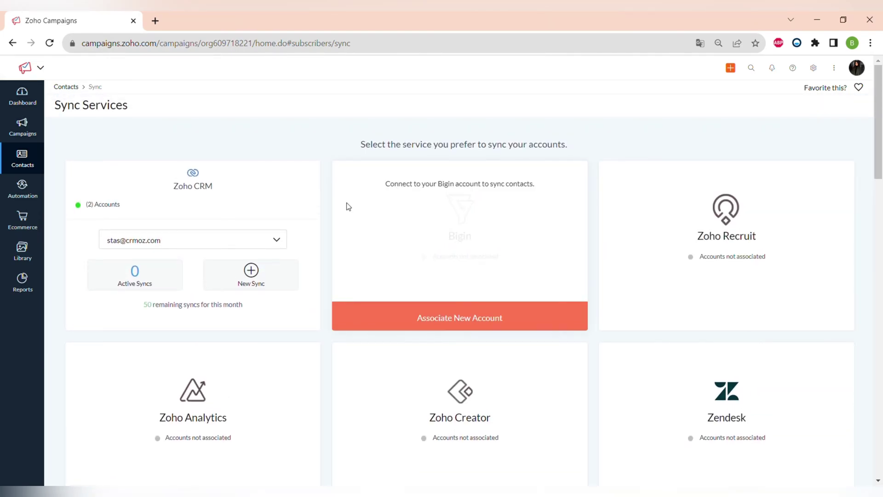
Step: Switch the Zoho CRM card to the second account, which has 4 active syncs
left_click(277, 243)
left_click(185, 278)
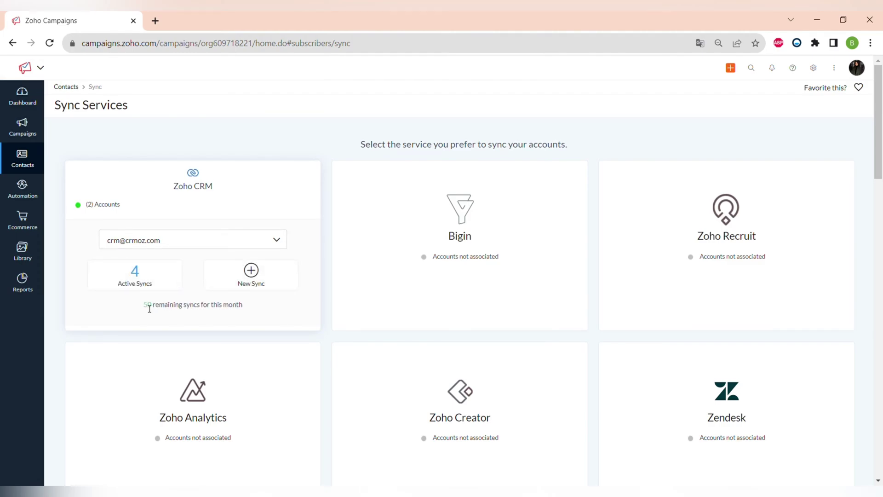
left_click(245, 280)
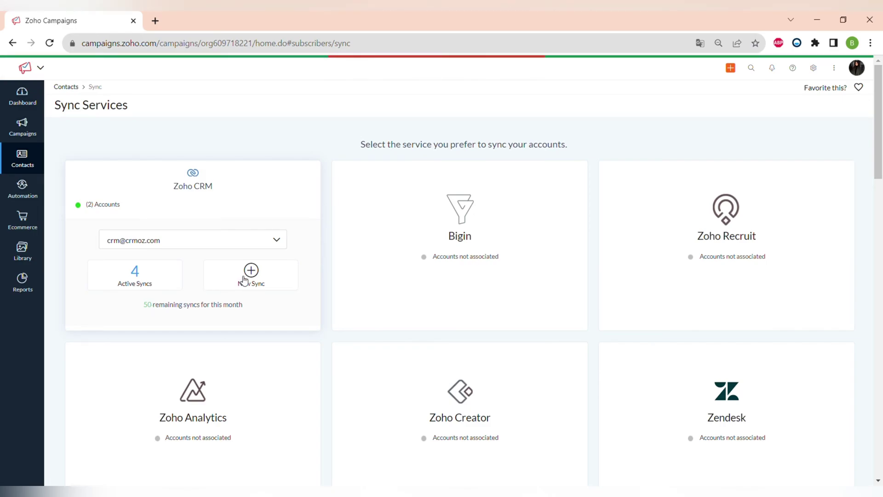
Step: Set up an immediate sync for the CRM Contacts module, leaving the sync name blank
mouse_move(296, 285)
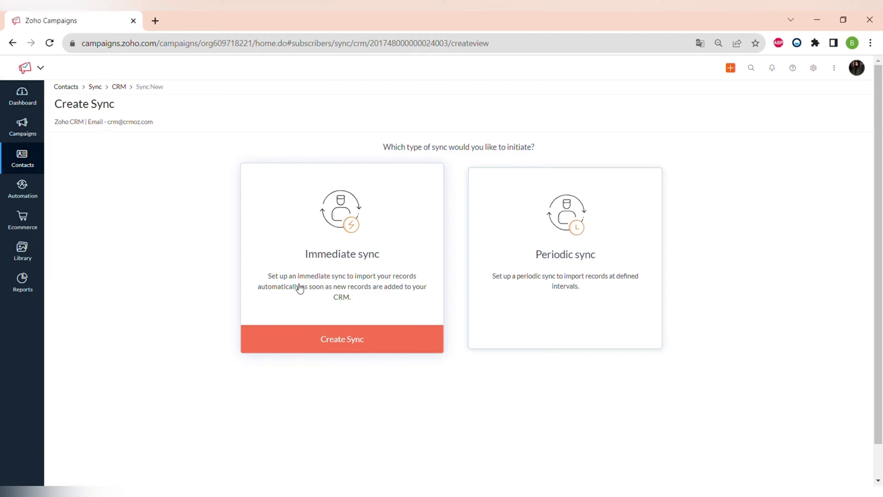
mouse_move(520, 289)
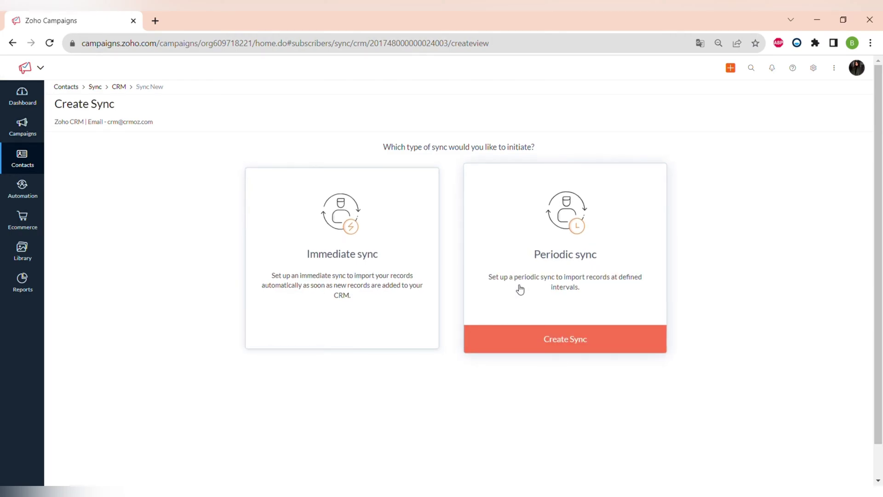
mouse_move(367, 346)
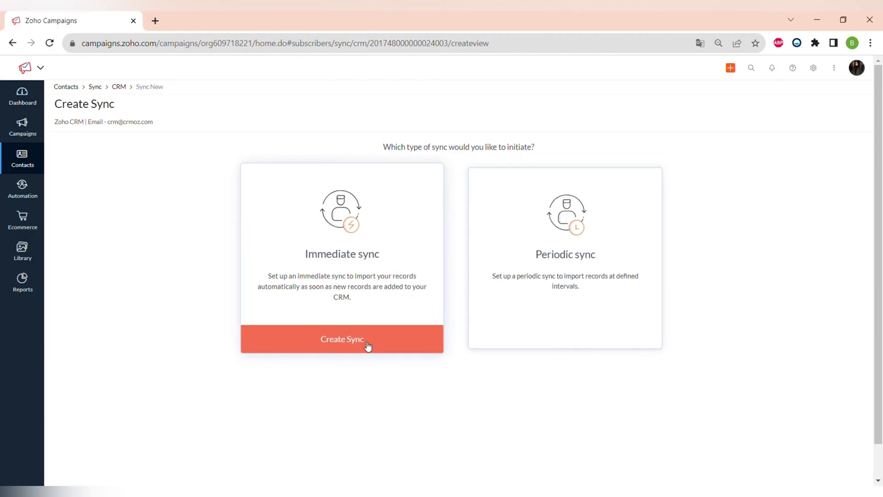
left_click(368, 346)
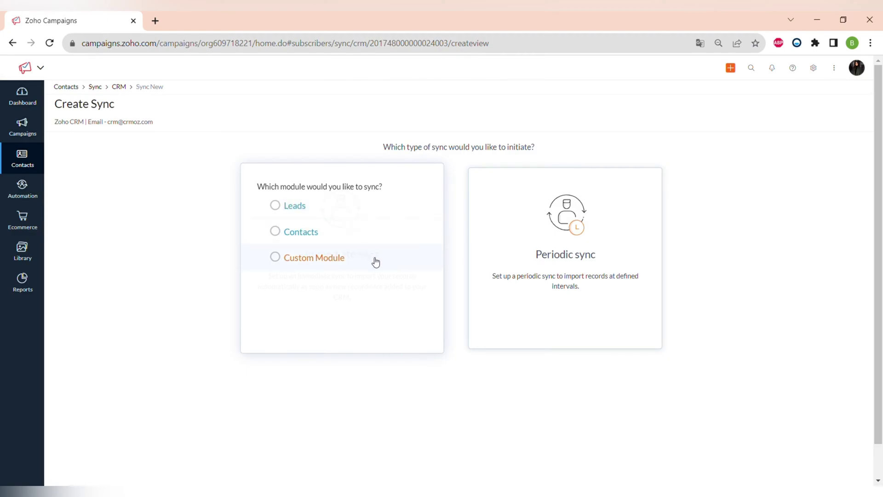
left_click(317, 233)
left_click(338, 179)
left_click(520, 208)
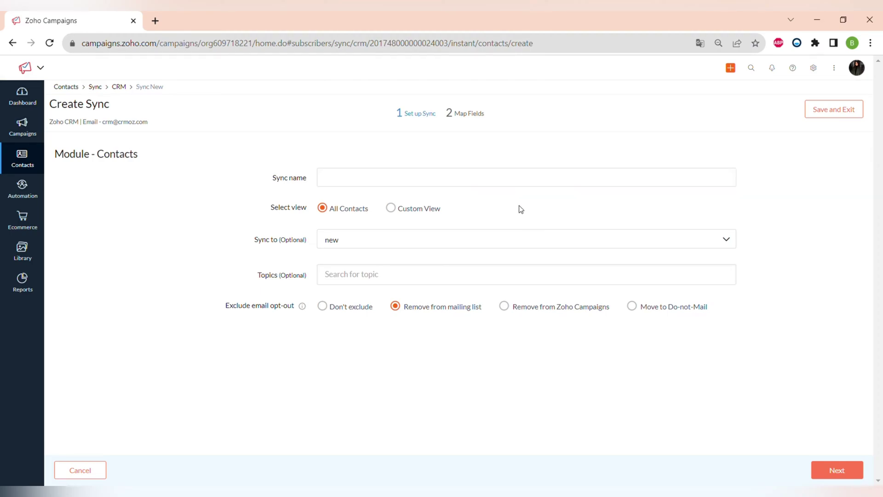
Step: Review the mailing lists and topics offered in the Sync to and Topics dropdowns
left_click(380, 240)
scroll(359, 344, "down", 1)
scroll(359, 346, "down", 1)
scroll(360, 346, "up", 3)
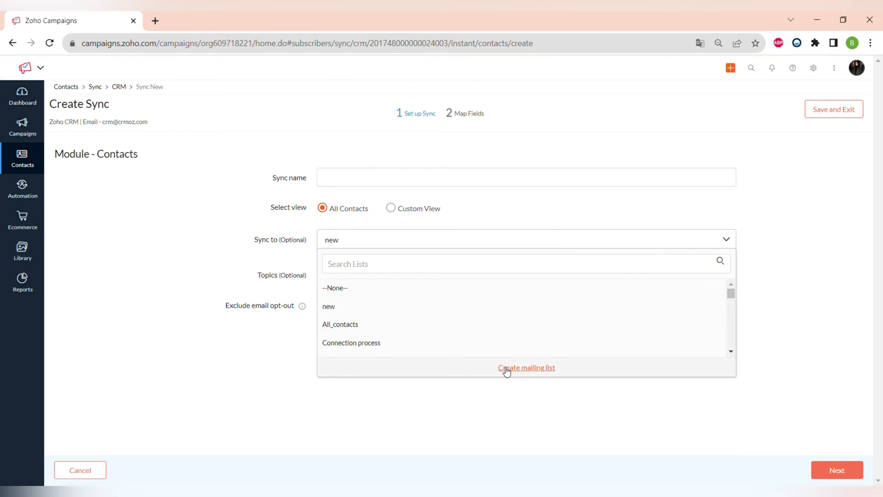
left_click(184, 210)
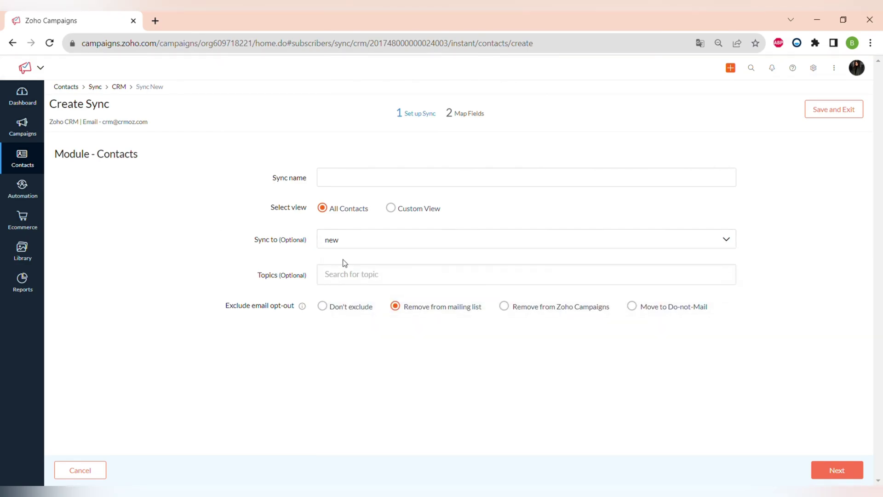
left_click(379, 278)
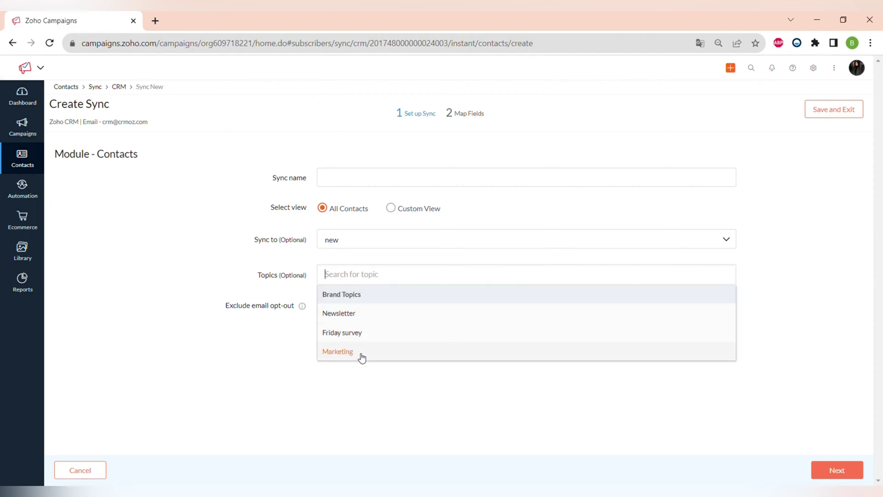
left_click(229, 264)
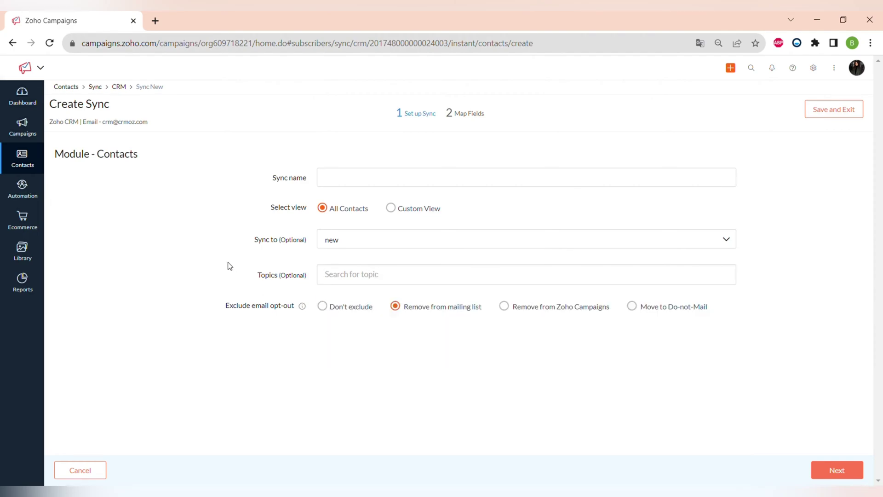
Step: Switch the sync from All Contacts to Custom View, without picking a specific view
left_click(391, 210)
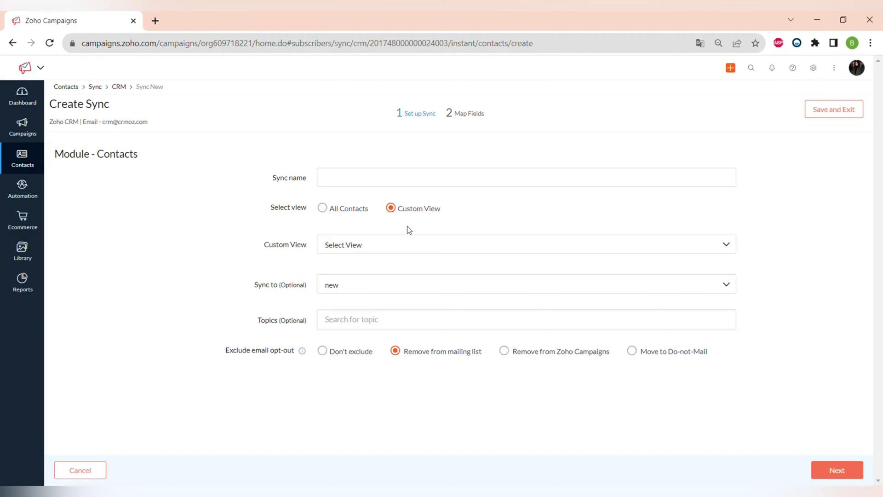
left_click(385, 245)
scroll(360, 315, "down", 5)
scroll(361, 319, "up", 5)
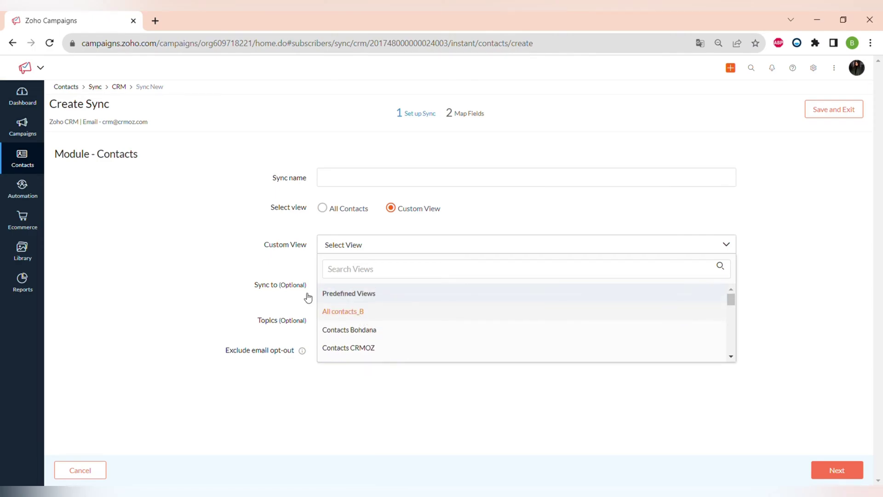
left_click(232, 240)
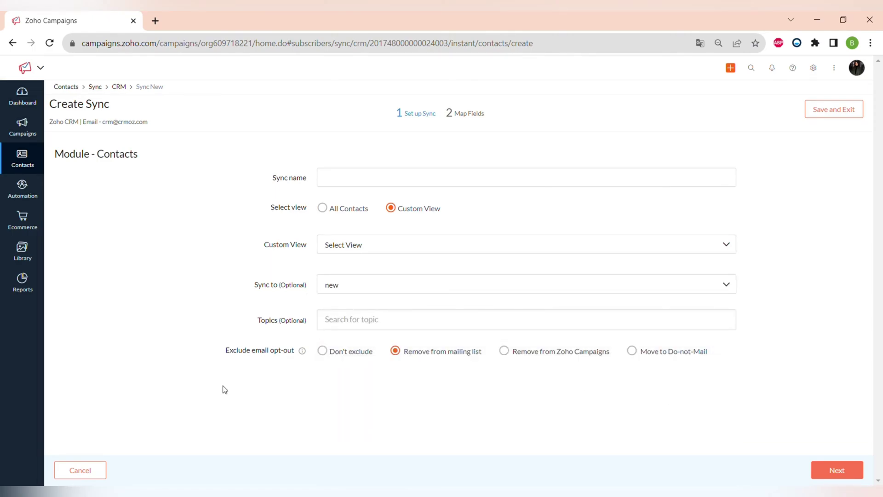
mouse_move(17, 159)
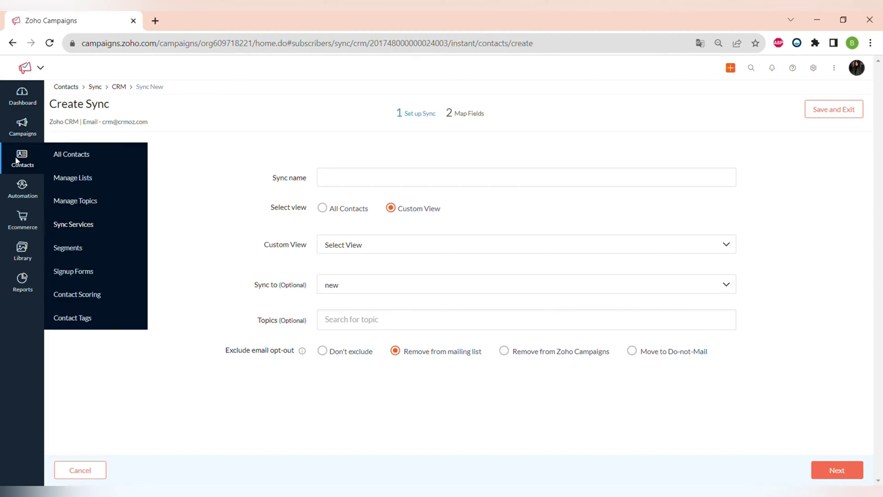
left_click(78, 252)
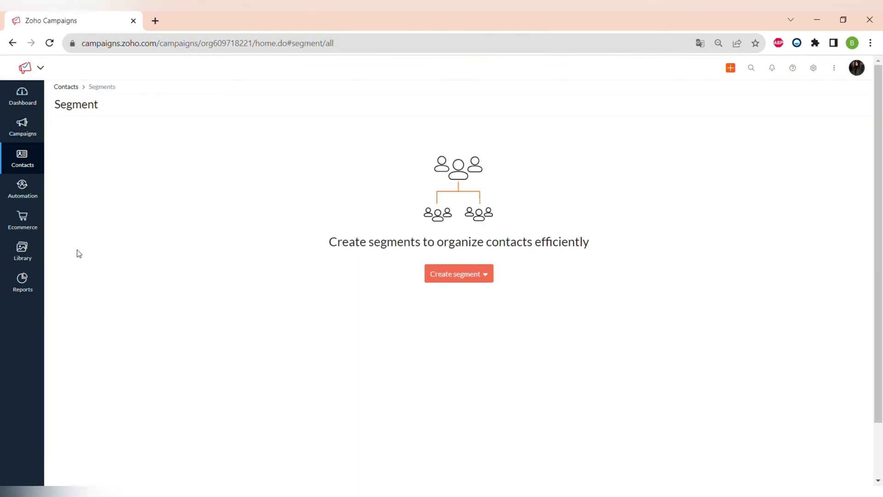
Step: Create a new single segment named 'Owners/ co-owners'
left_click(471, 282)
left_click(463, 298)
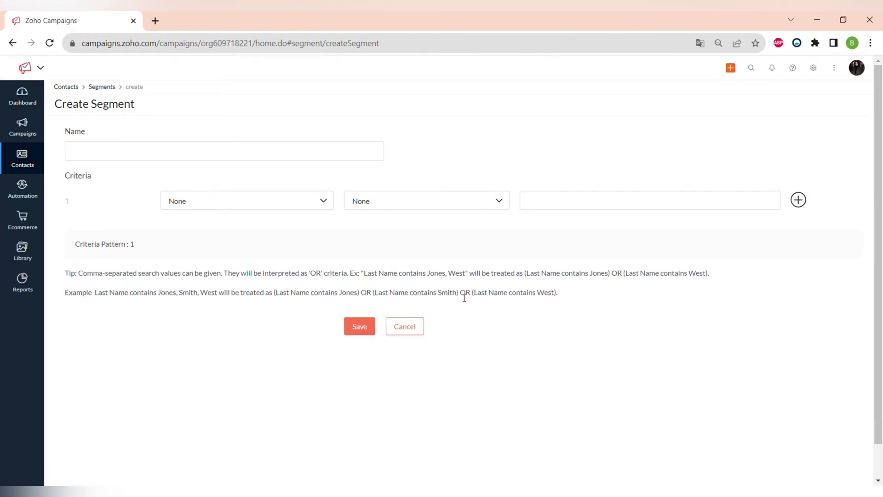
left_click(268, 159)
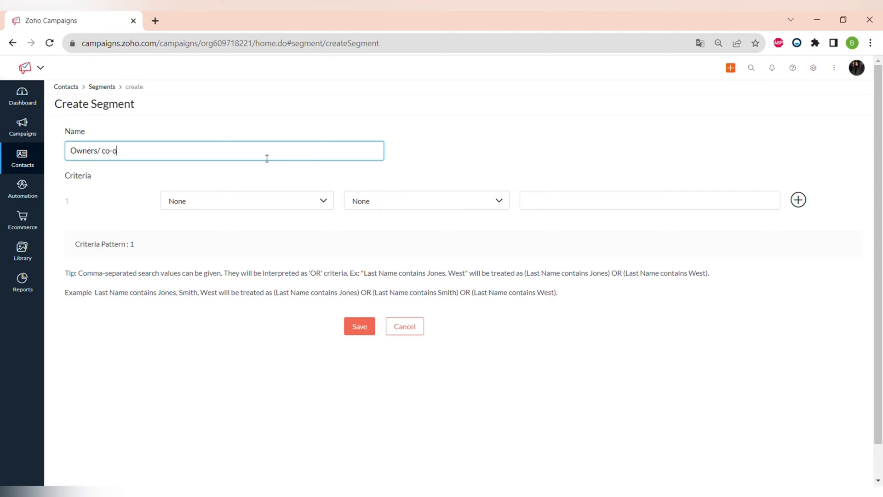
type("ners")
Step: Add the first criterion: Job Title contains 'owner'
left_click(210, 207)
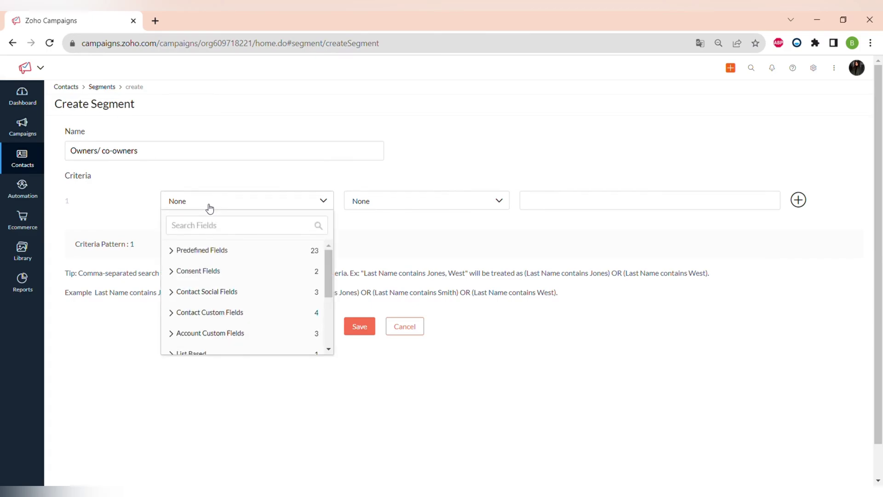
left_click(215, 254)
scroll(225, 288, "down", 2)
left_click(224, 287)
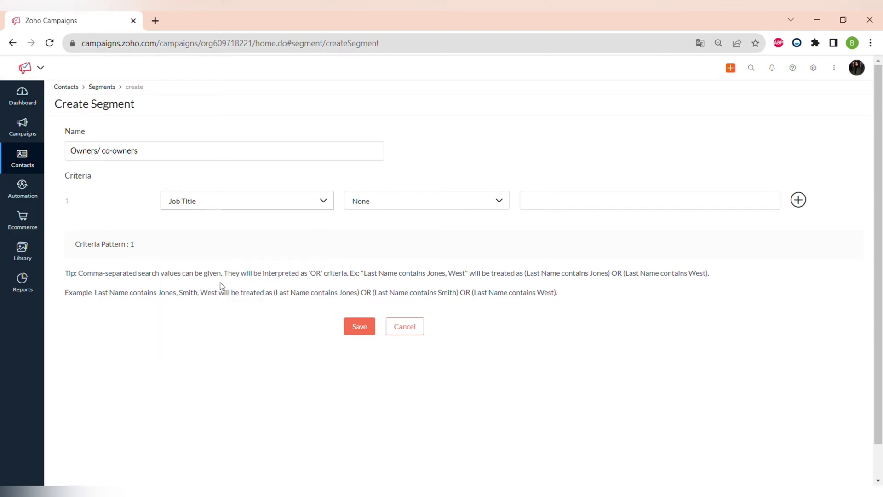
left_click(421, 198)
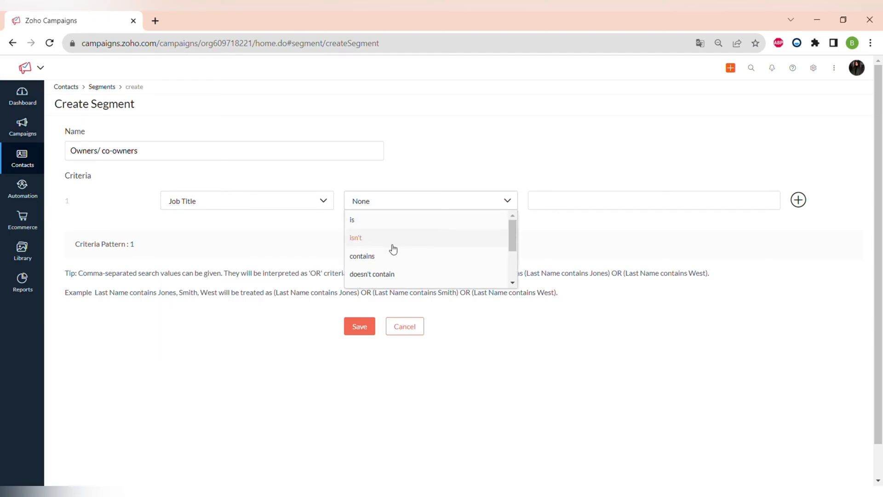
left_click(410, 254)
left_click(616, 198)
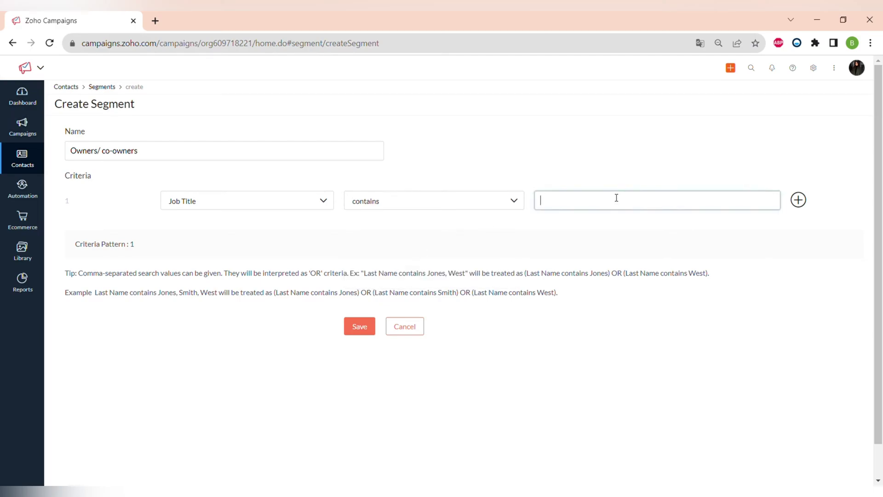
type("owner")
Step: Add a second 'co-owner' criterion joined with or, making the pattern (1 or 2)
left_click(798, 200)
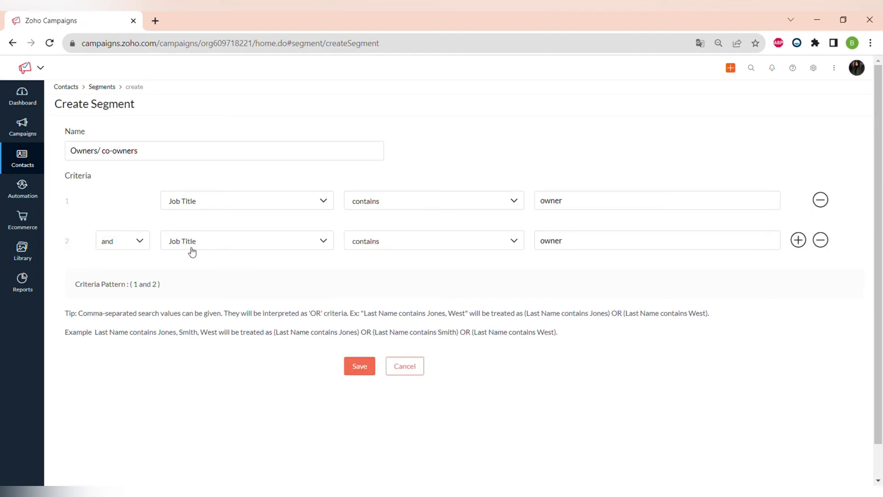
left_click(579, 240)
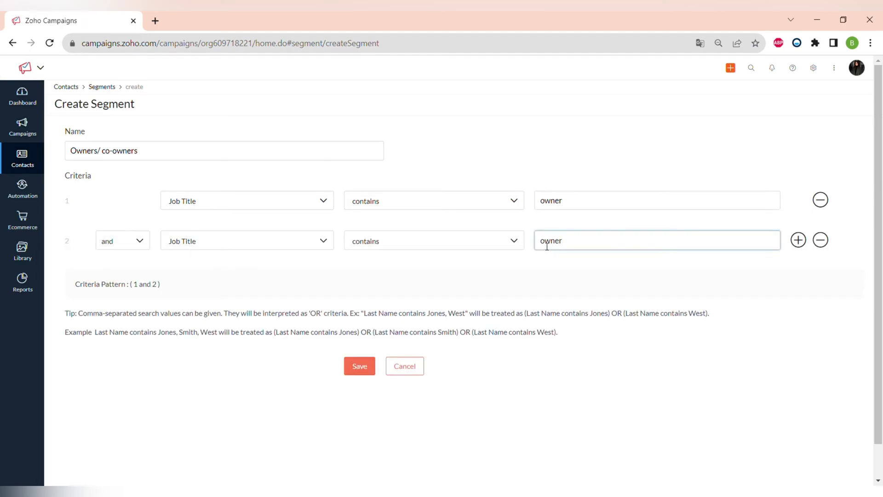
type("co")
key("BackSpace")
key("BackSpace")
type("co-")
left_click(138, 240)
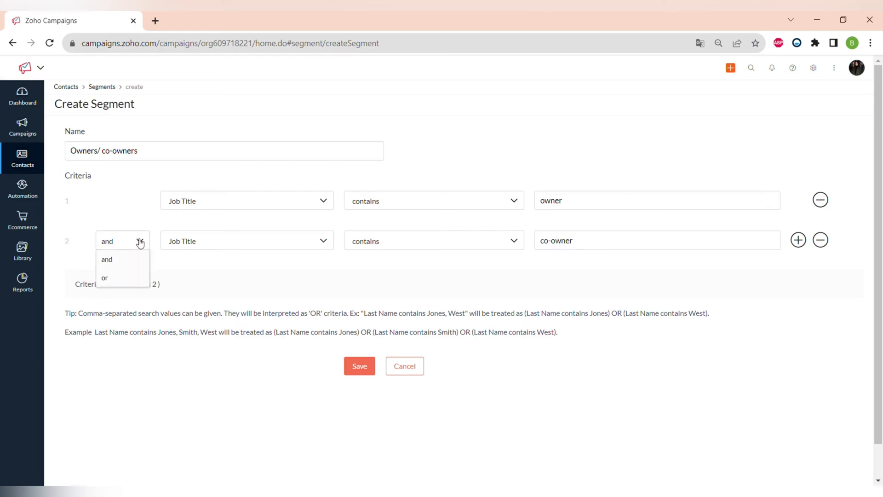
left_click(126, 279)
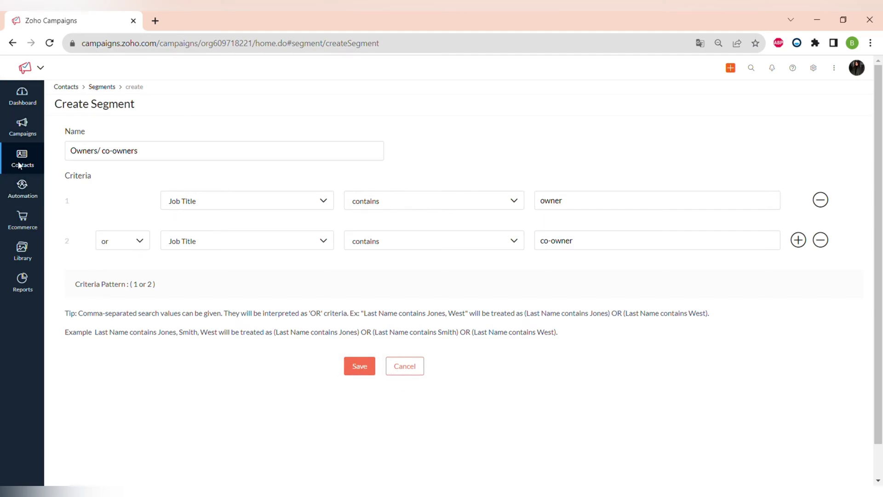
mouse_move(19, 165)
left_click(75, 272)
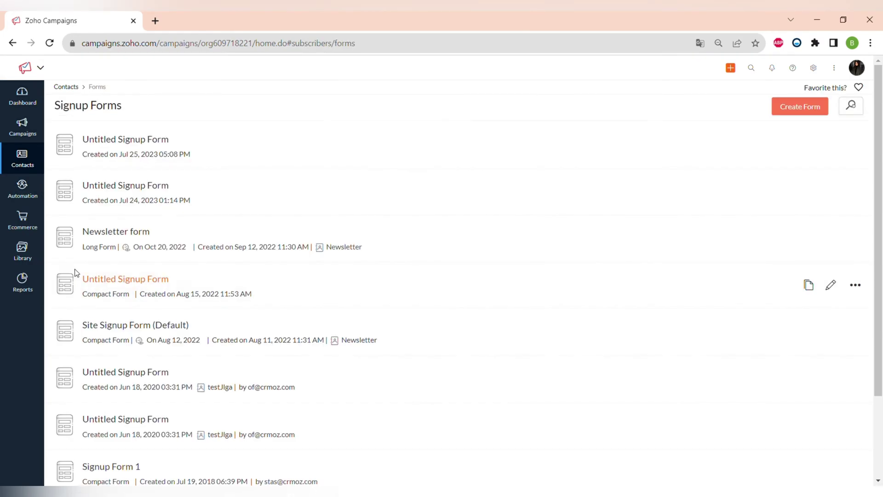
Step: Open the newest Untitled Signup Form and scroll through its Choose Template gallery
left_click(792, 112)
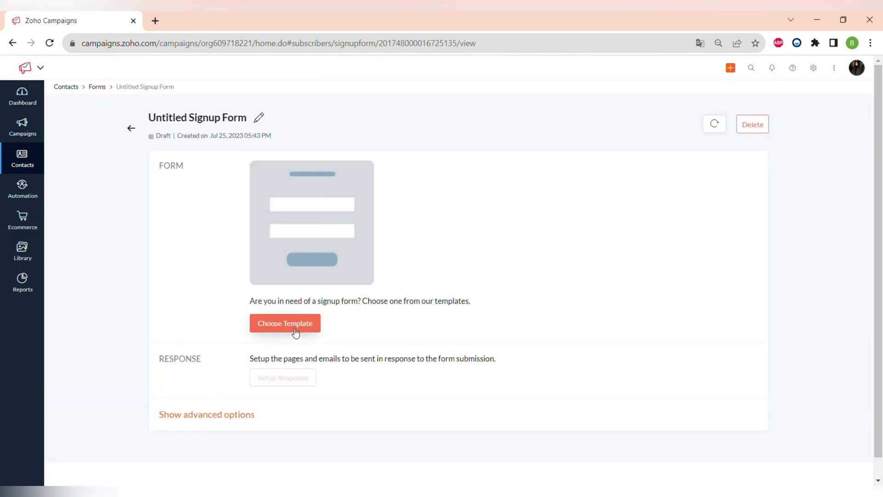
left_click(296, 330)
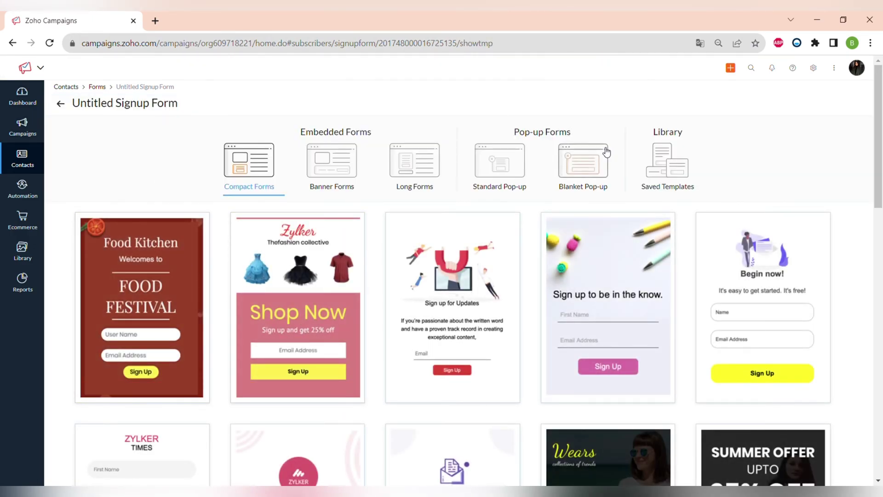
scroll(824, 327, "down", 5)
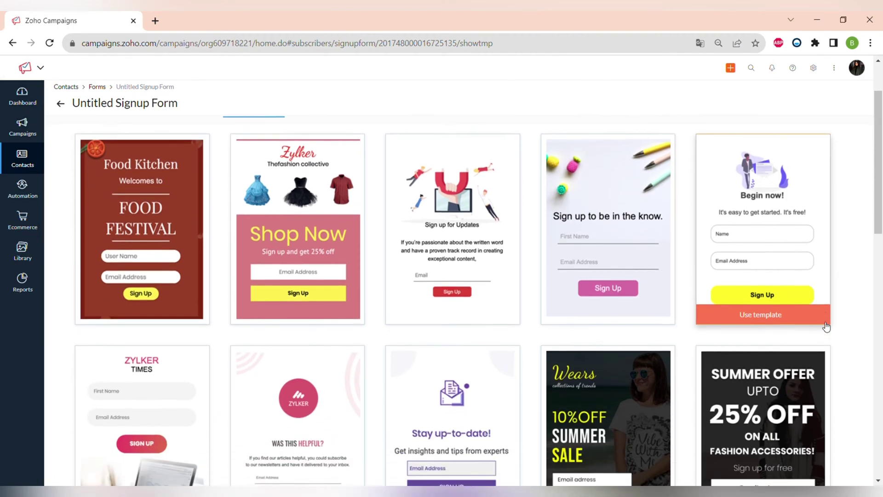
scroll(826, 327, "down", 4)
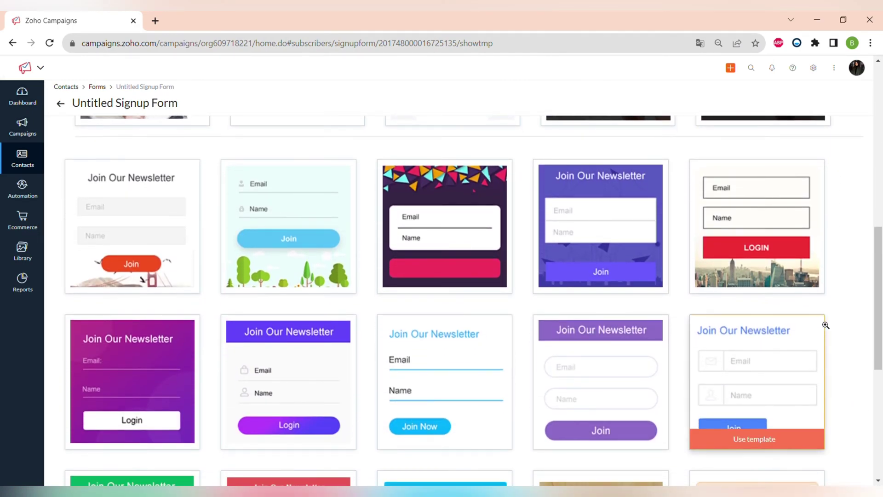
scroll(825, 326, "down", 5)
scroll(826, 325, "up", 14)
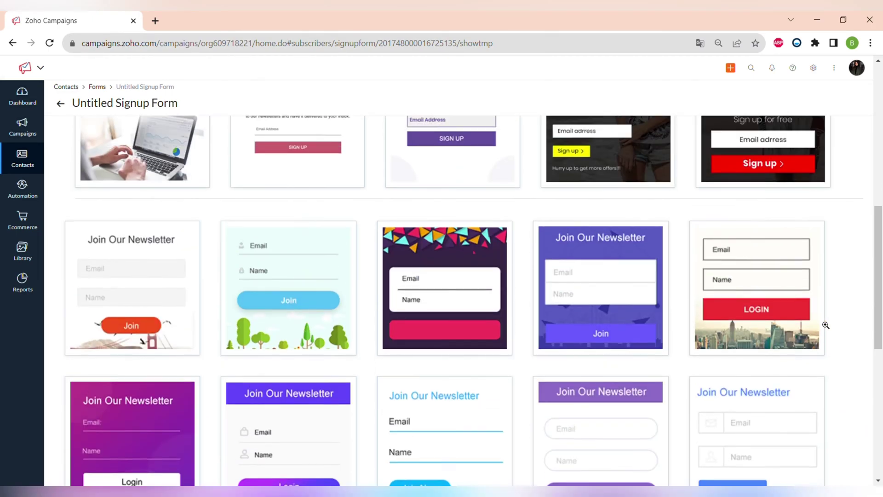
scroll(825, 325, "up", 4)
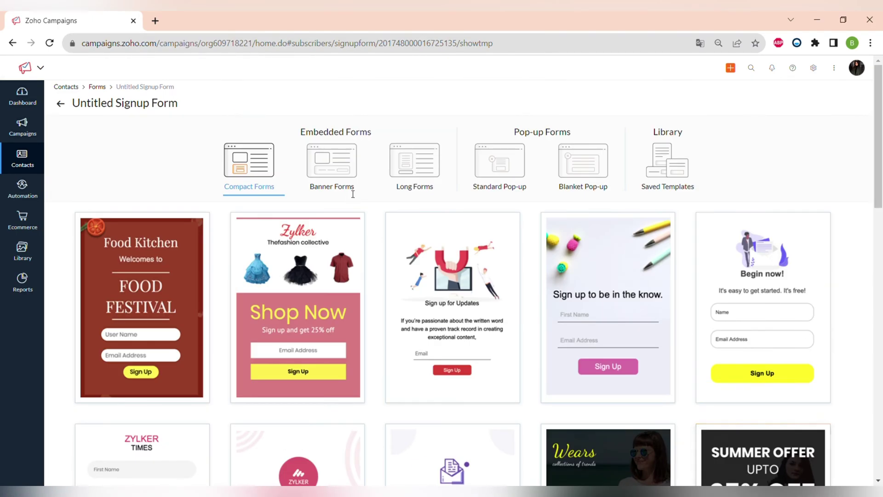
Step: Show the Banner and then the Long signup form templates
left_click(339, 162)
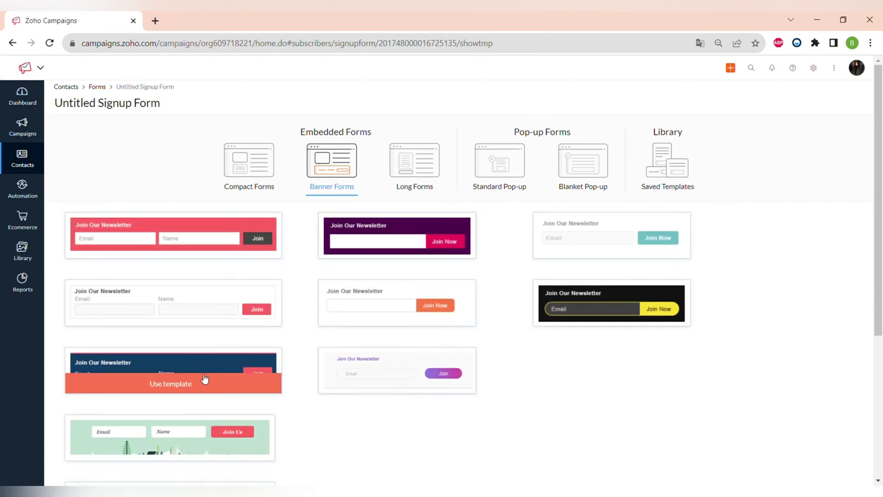
left_click(413, 168)
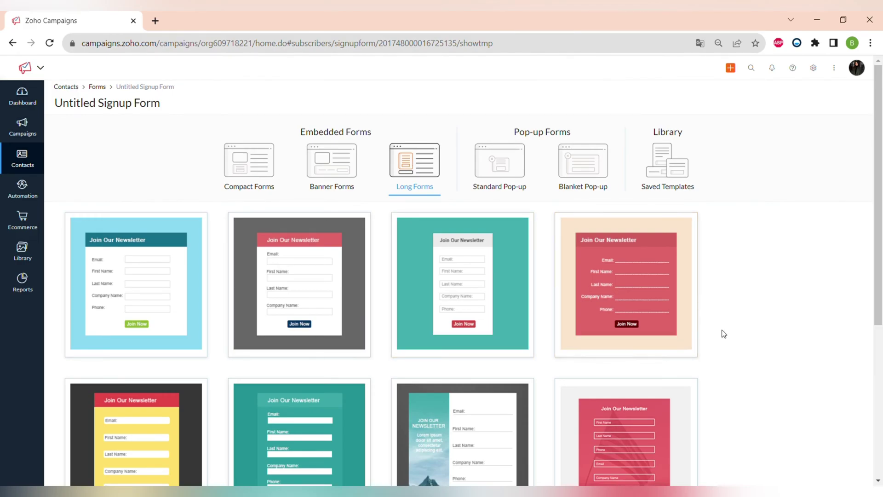
scroll(724, 333, "down", 5)
scroll(724, 334, "up", 5)
Step: Browse the Standard Pop-up templates, then the Blanket Pop-up templates
left_click(521, 175)
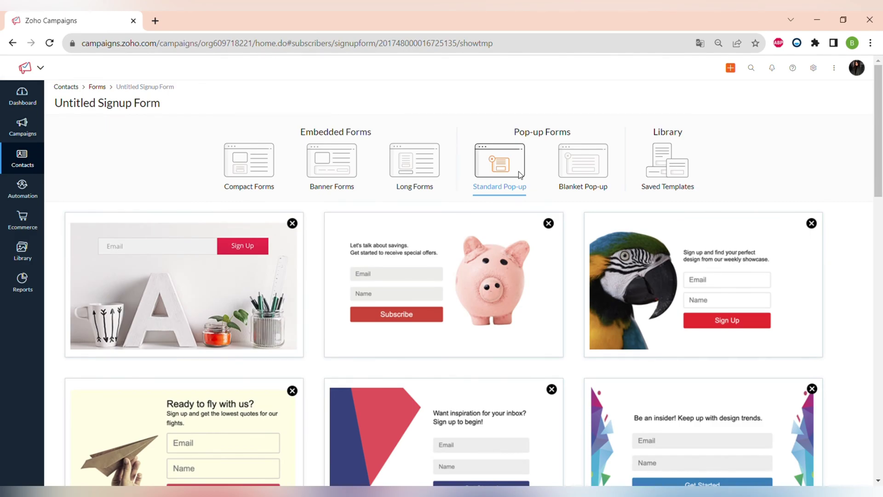
scroll(824, 305, "down", 7)
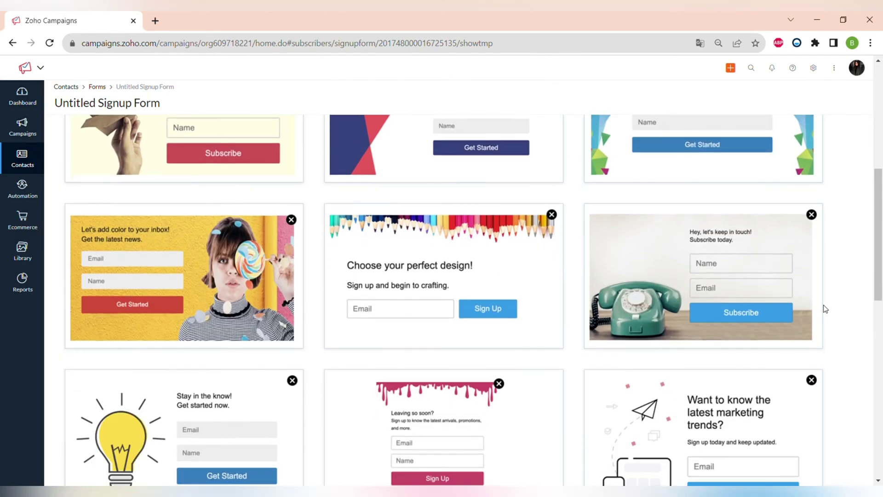
scroll(823, 305, "down", 10)
scroll(824, 305, "up", 18)
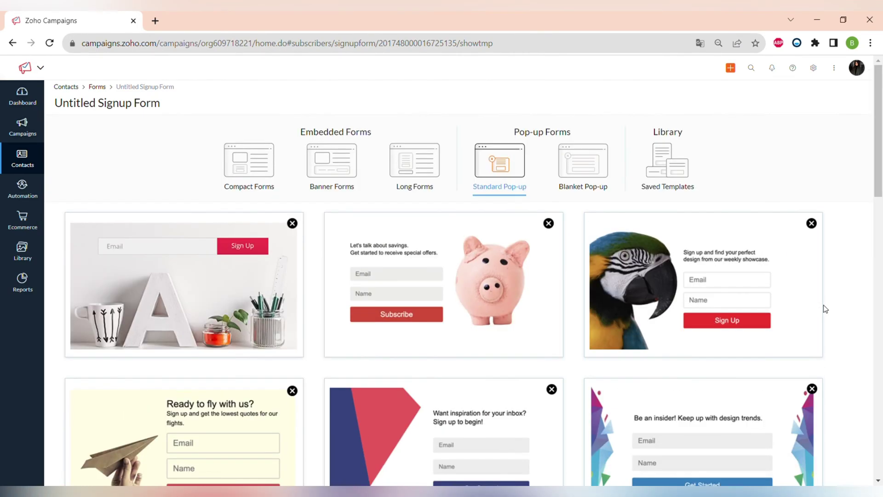
left_click(588, 147)
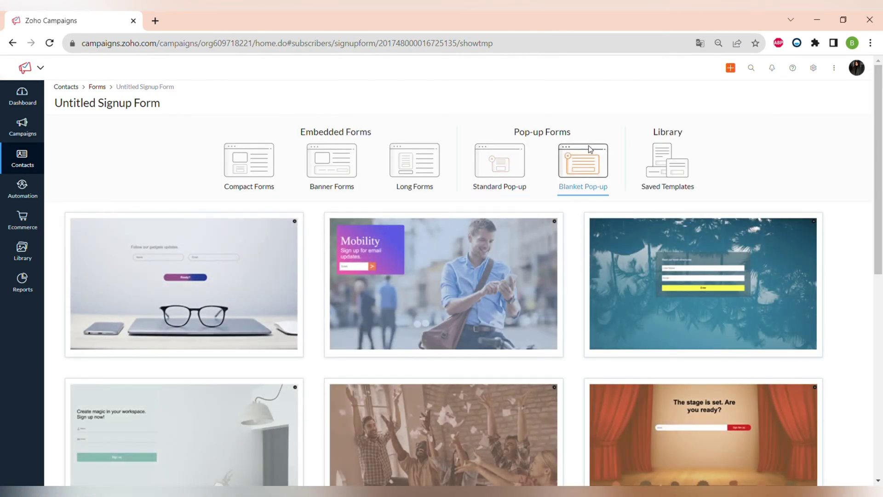
scroll(881, 258, "down", 9)
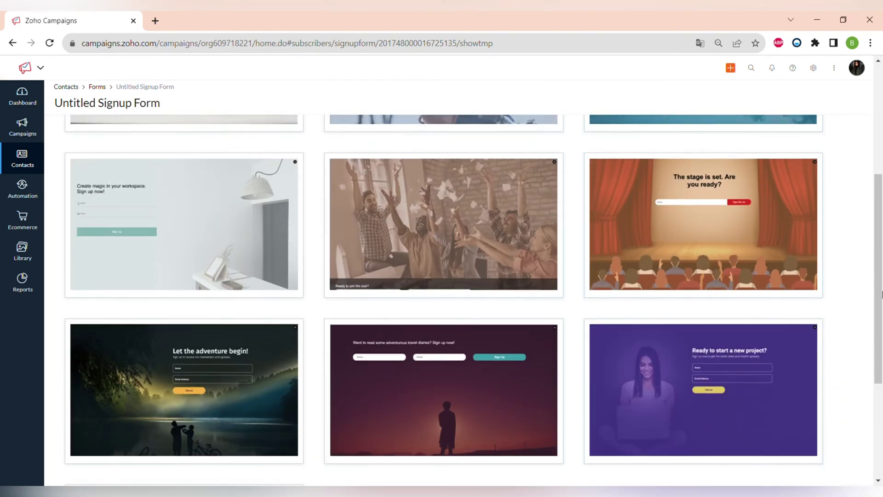
scroll(881, 294, "up", 9)
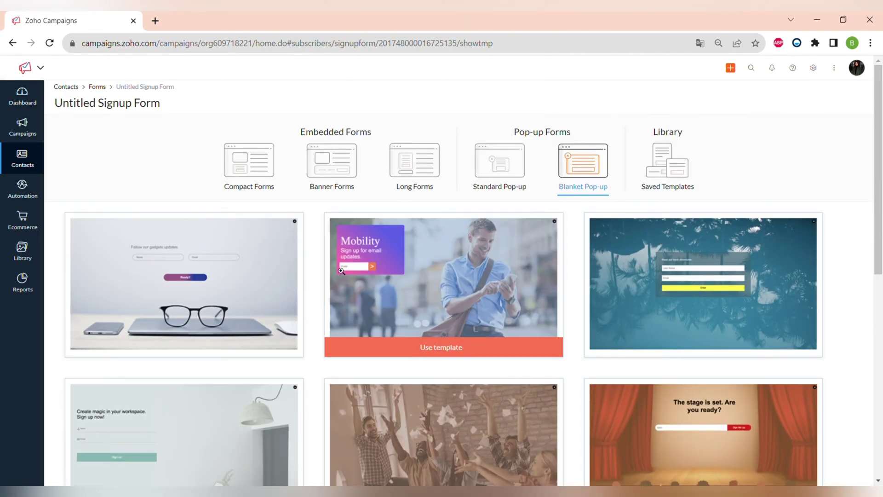
mouse_move(21, 166)
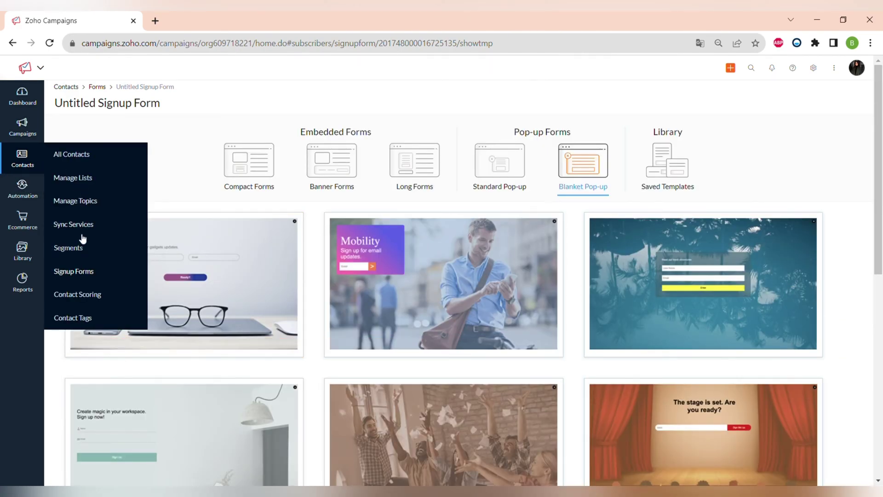
Step: View the Contact Scoring page, then go to the Contact Tags page
left_click(88, 295)
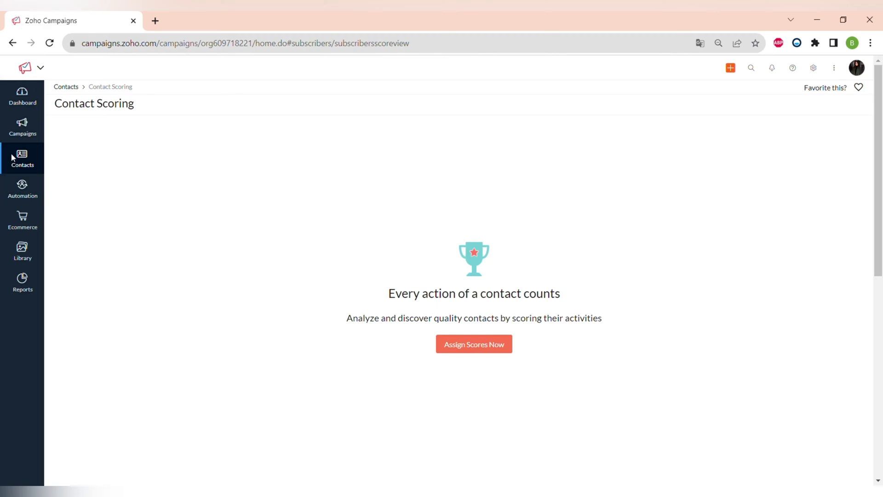
mouse_move(13, 158)
left_click(69, 317)
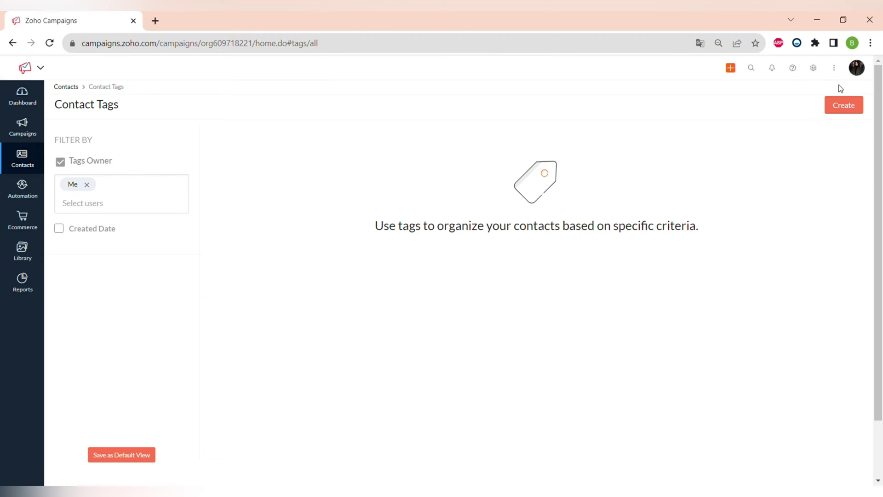
Step: Open a blank New Tag form with its Tag Name and Description fields, then go to Automation Workflows
left_click(834, 109)
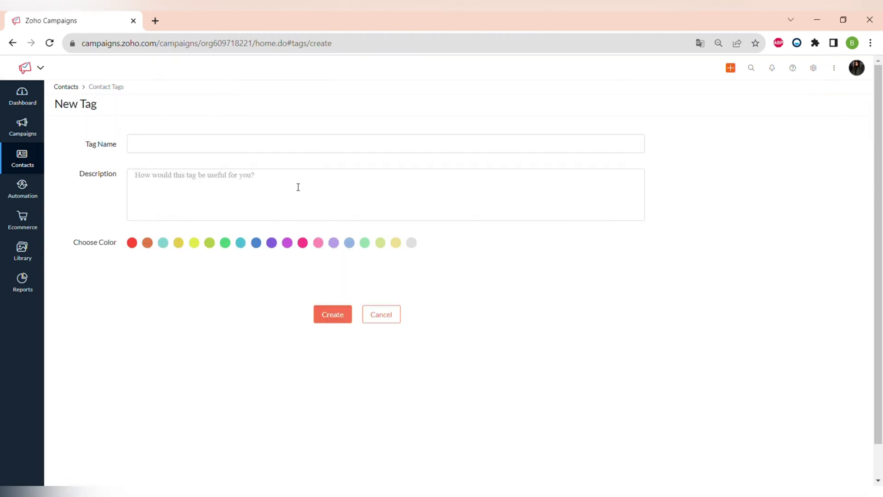
left_click(205, 150)
left_click(202, 189)
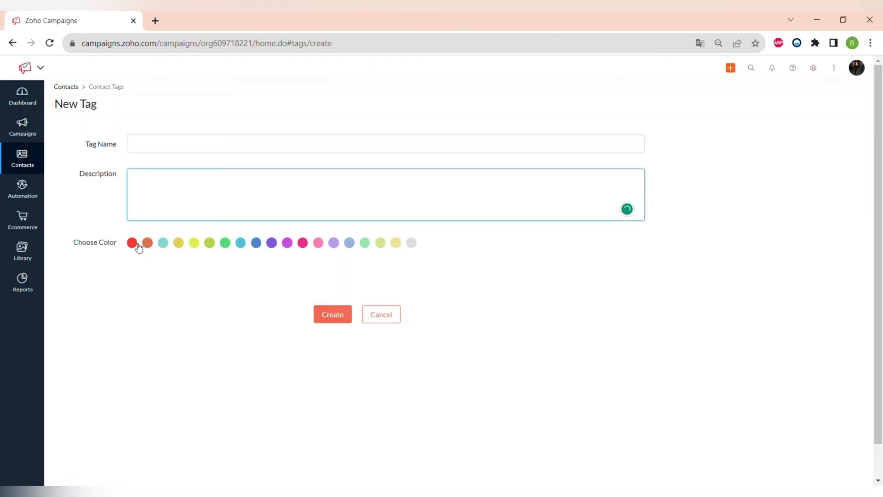
left_click(147, 143)
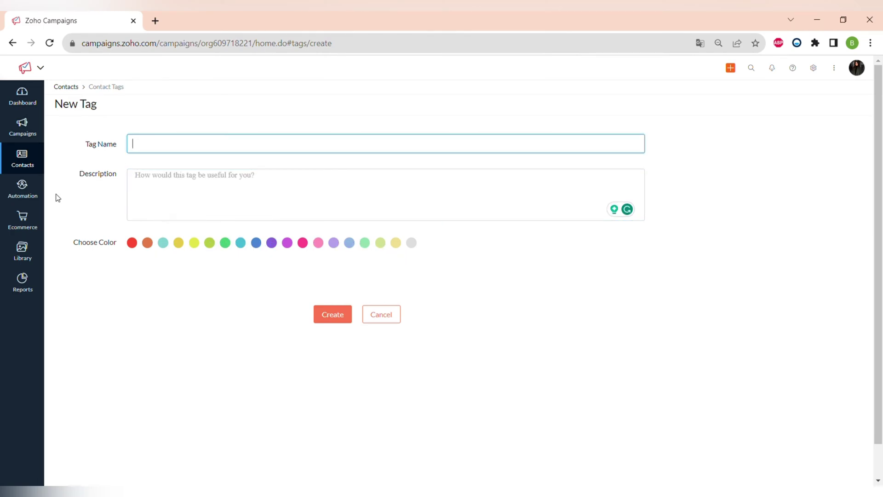
left_click(24, 159)
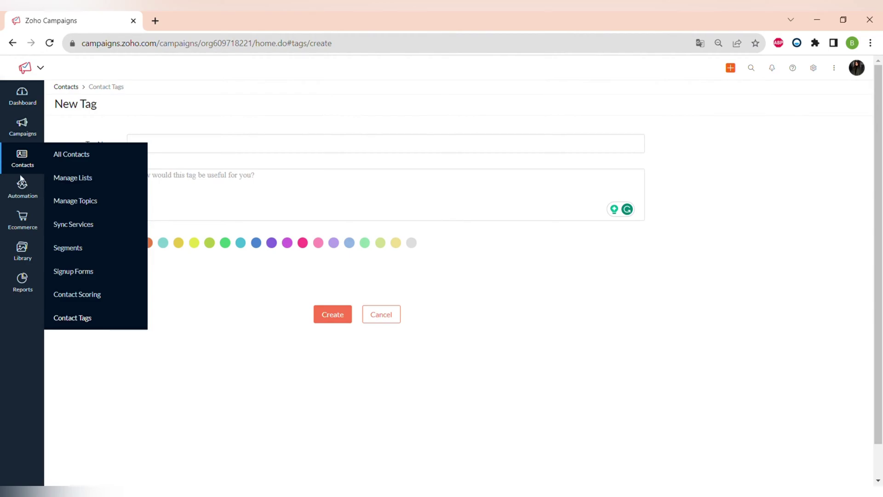
left_click(23, 194)
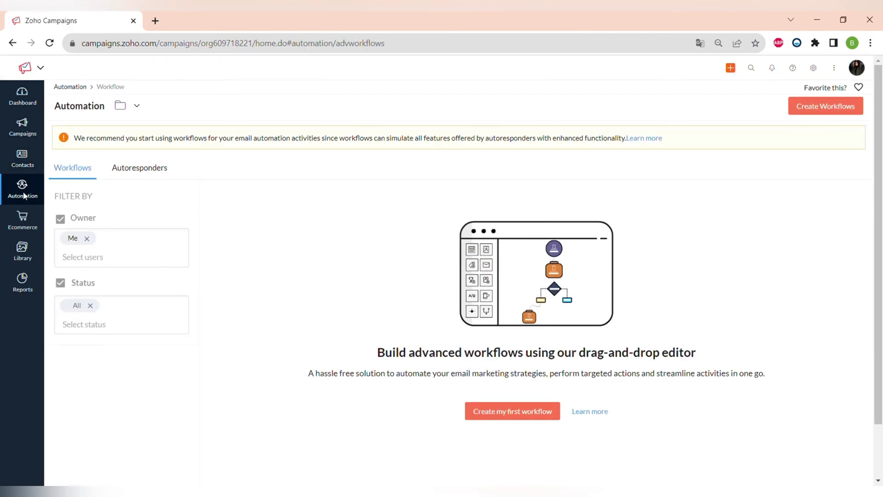
Step: Browse the first-workflow templates, then return to Automation and go to the Ecommerce store-connection page
scroll(554, 404, "down", 2)
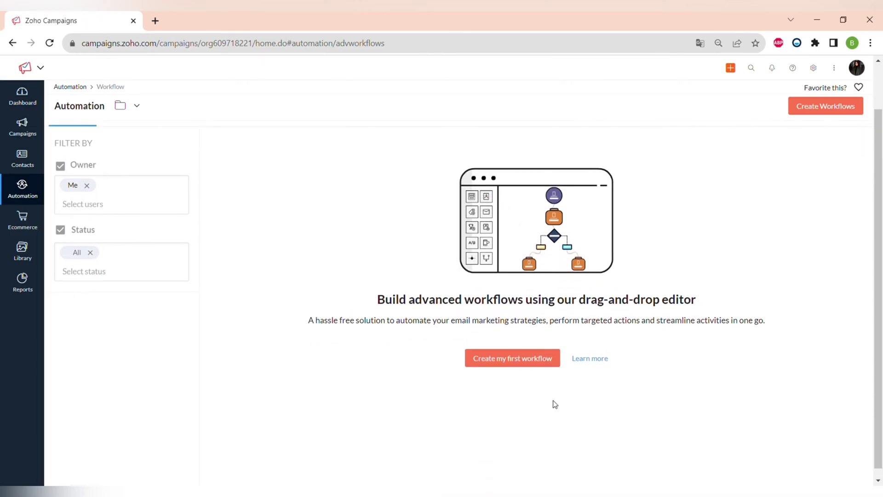
left_click(497, 363)
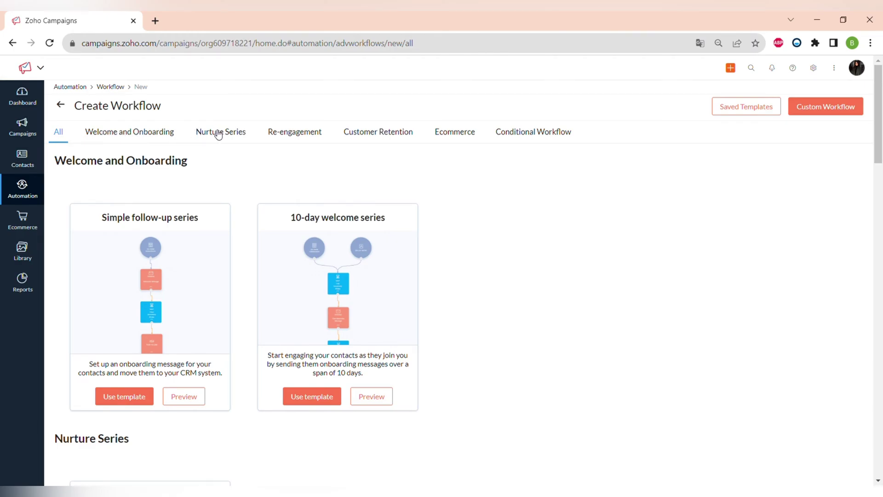
scroll(517, 276, "down", 1)
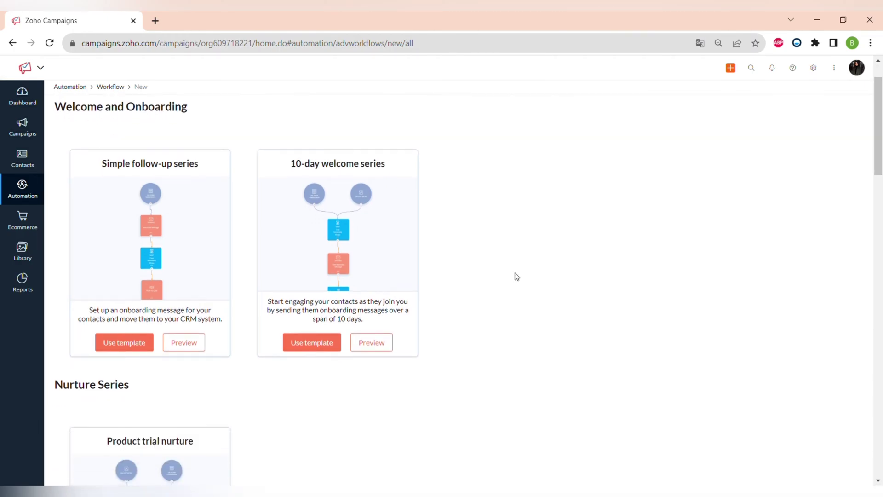
scroll(518, 353, "down", 6)
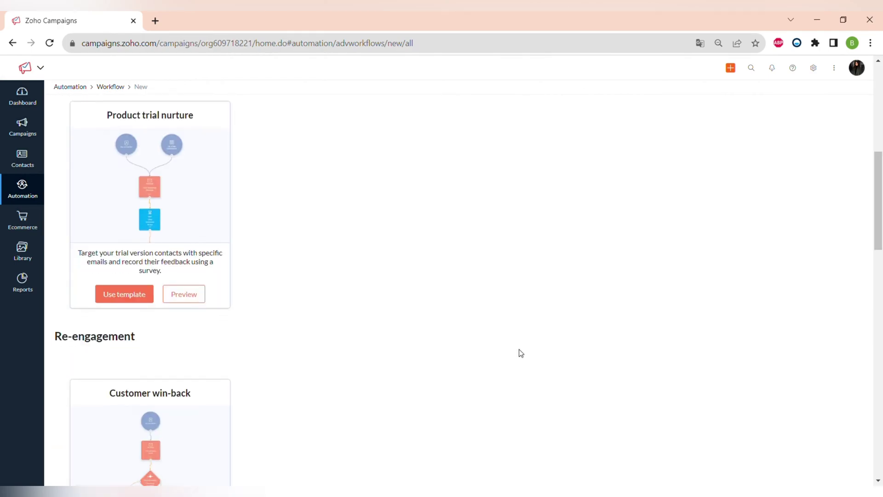
scroll(521, 353, "up", 2)
scroll(330, 314, "down", 5)
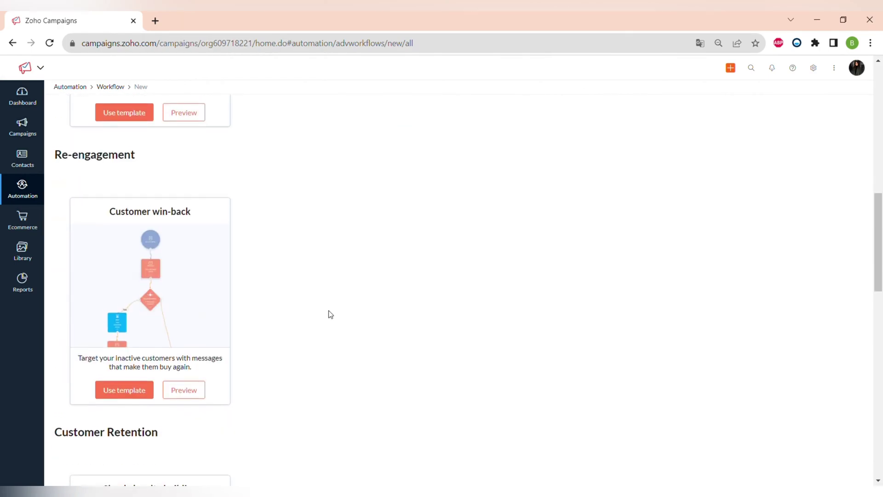
scroll(313, 321, "down", 5)
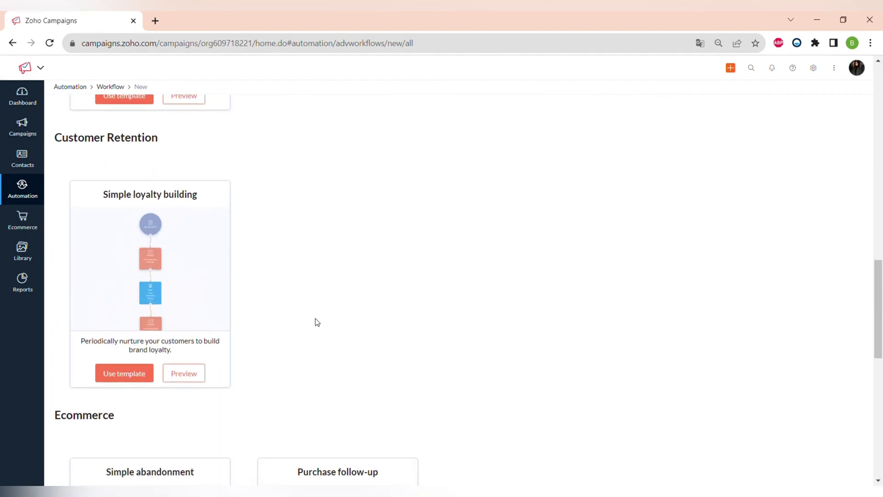
scroll(292, 326, "down", 5)
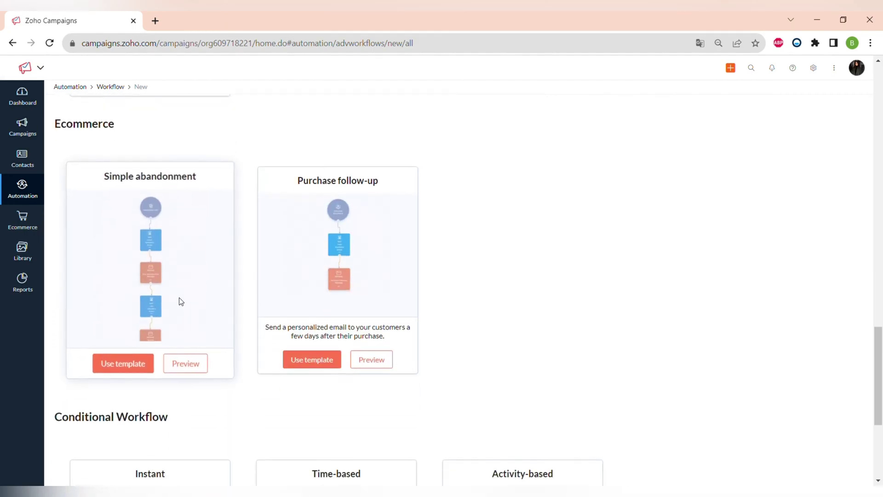
scroll(473, 380, "down", 4)
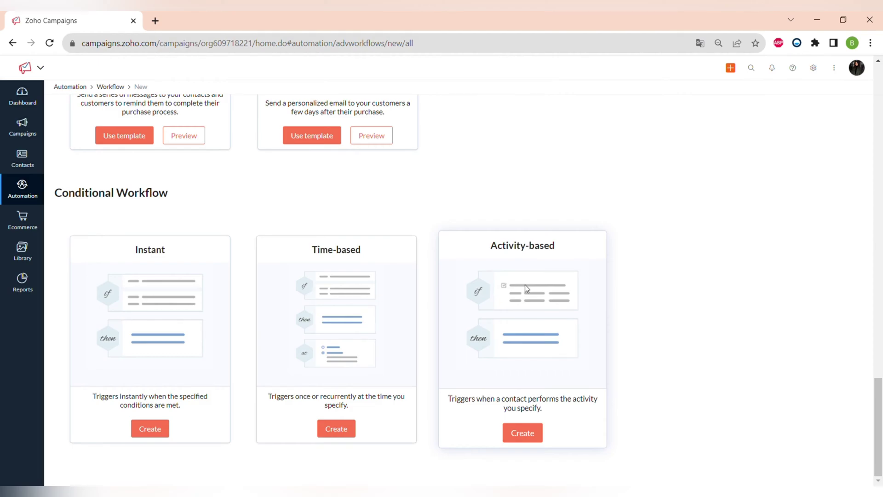
left_click(27, 188)
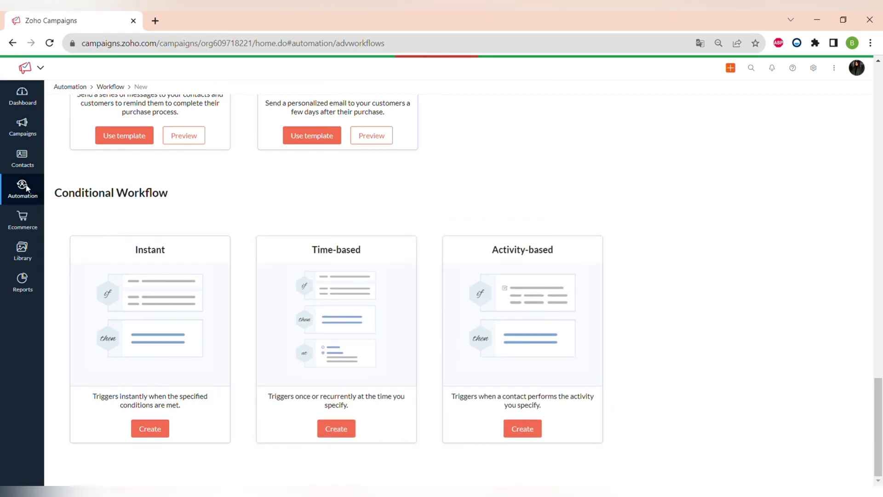
left_click(24, 219)
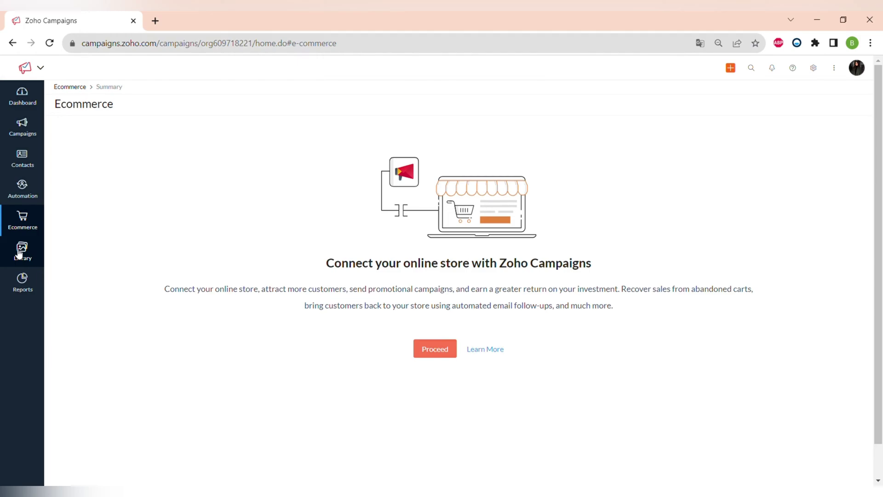
Step: Show the Library flyout listing images, email, workflow and form templates, and attachments
mouse_move(22, 251)
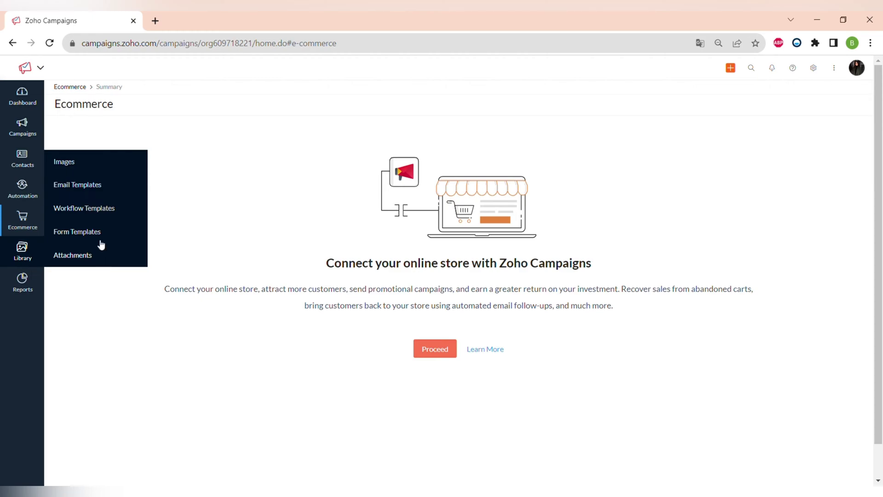
Step: Open Email Templates, look at the Basic Templates layouts, and return to the saved templates list
left_click(84, 187)
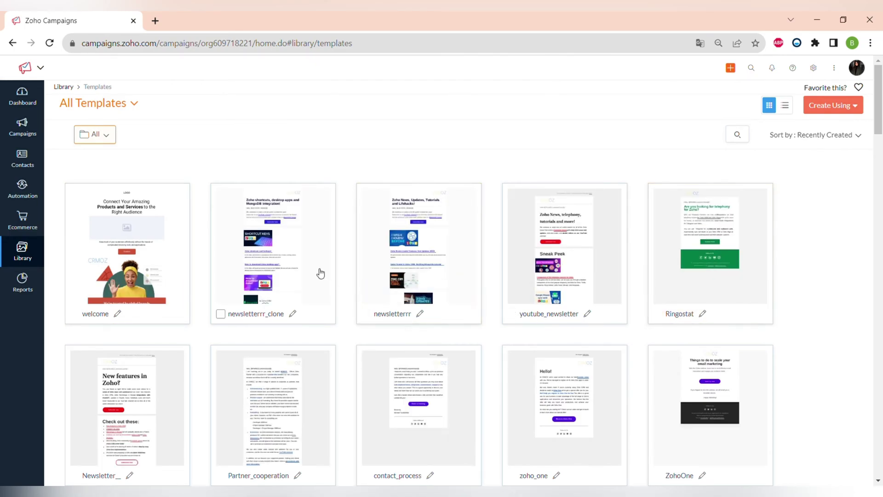
left_click(836, 109)
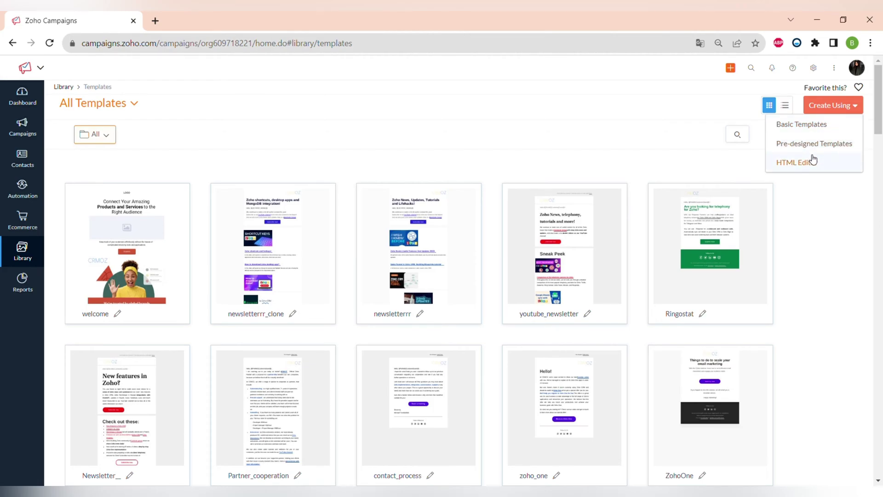
left_click(799, 127)
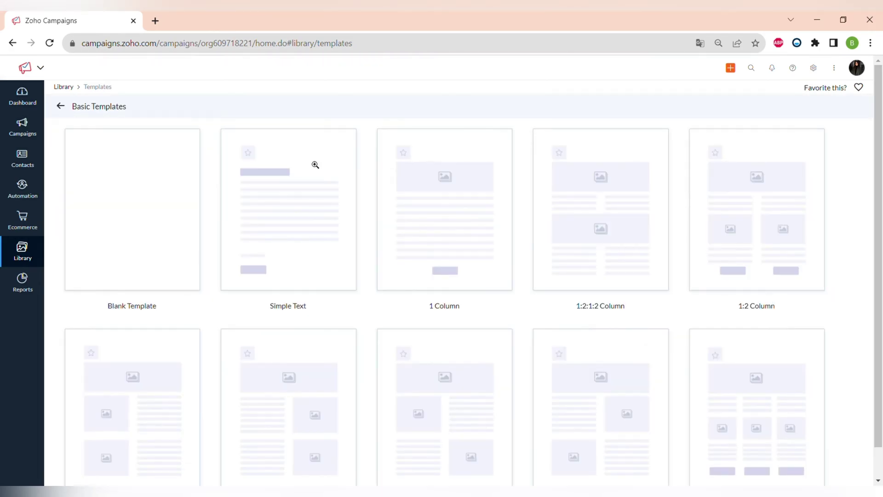
scroll(199, 253, "down", 1)
scroll(199, 252, "up", 1)
left_click(60, 106)
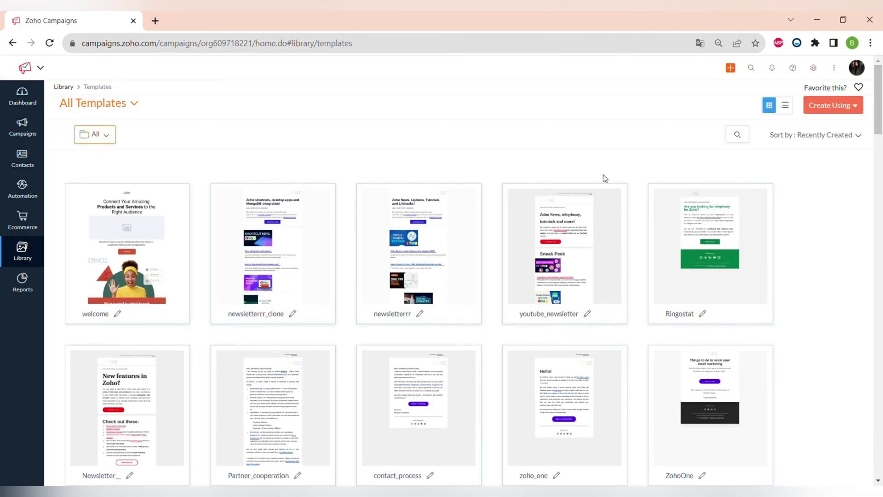
Step: Open the Pre-designed Templates gallery and show more of the Welcome designs
left_click(841, 110)
left_click(819, 145)
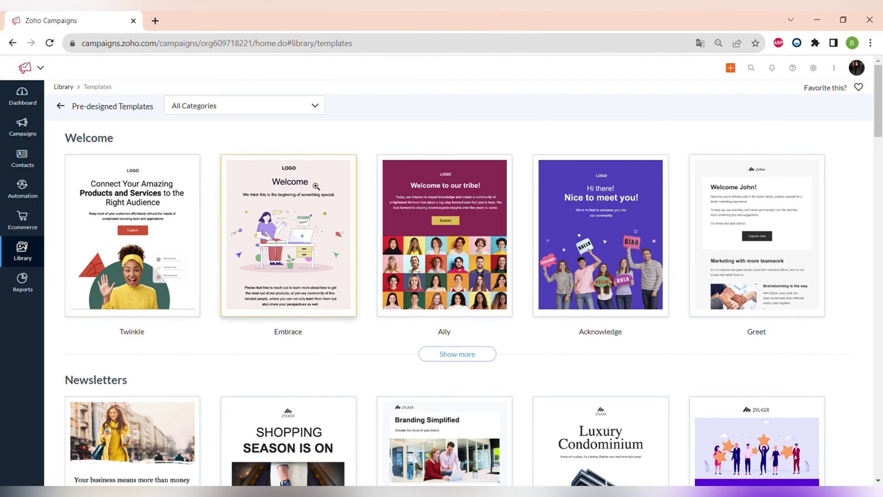
left_click(466, 351)
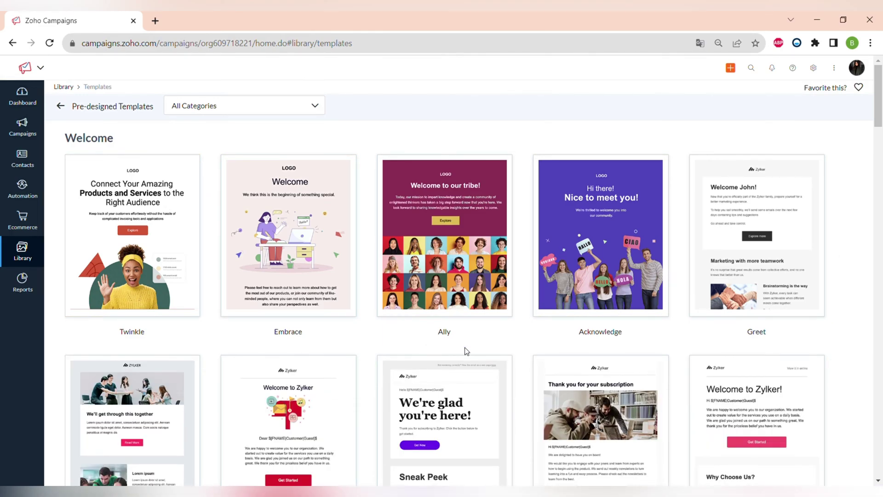
Step: Scroll through all gallery categories and back to the Welcome row showing Prudence, Foster, Promise and Failte
scroll(466, 351, "down", 7)
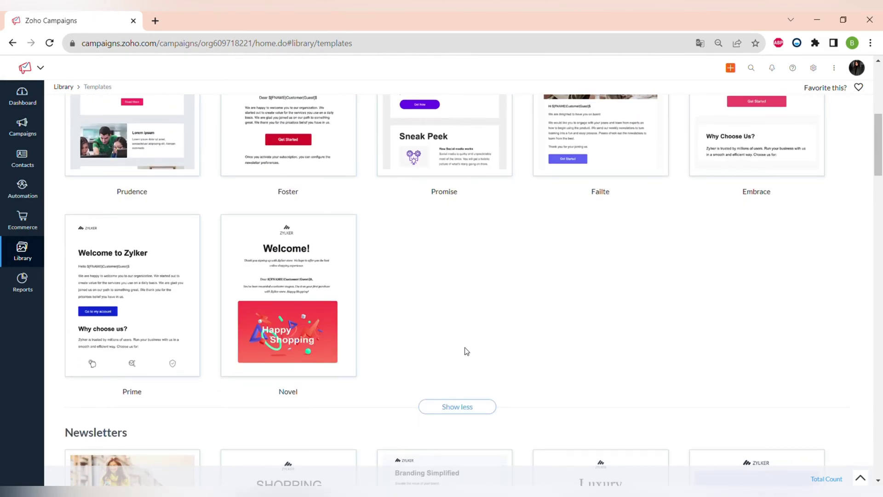
scroll(466, 351, "down", 1)
scroll(467, 351, "down", 4)
scroll(468, 352, "down", 1)
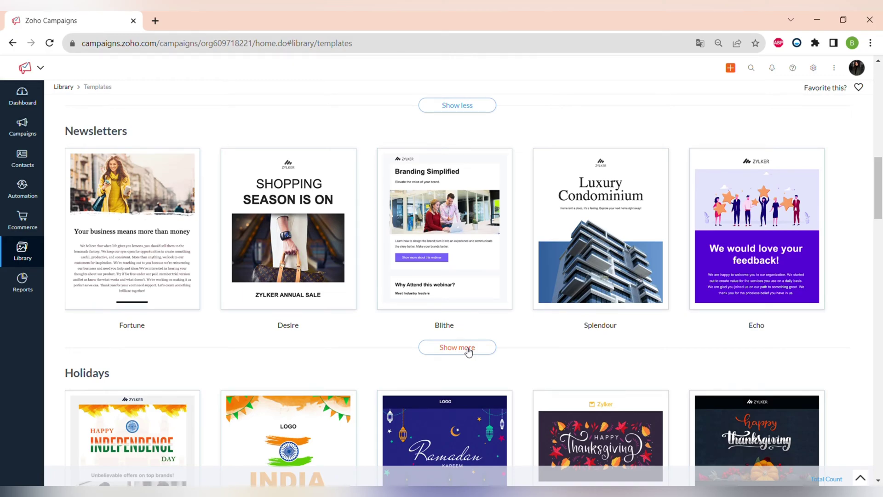
scroll(468, 351, "down", 5)
scroll(467, 351, "down", 4)
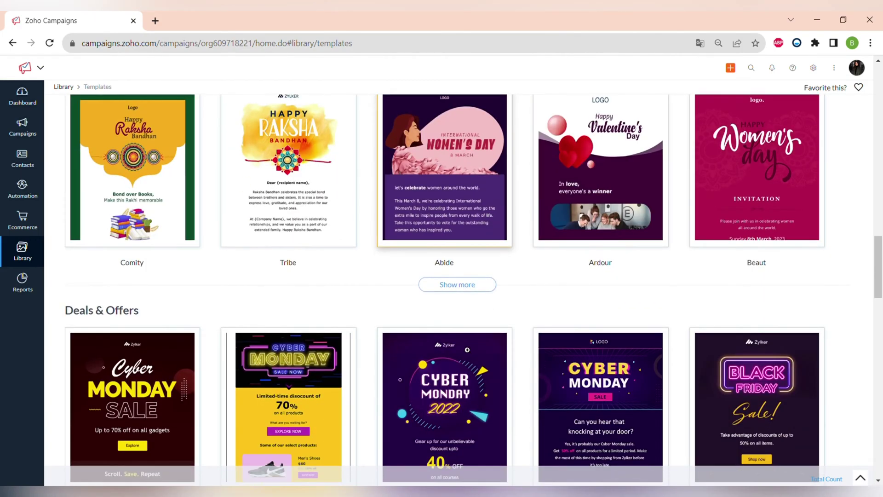
scroll(467, 351, "down", 4)
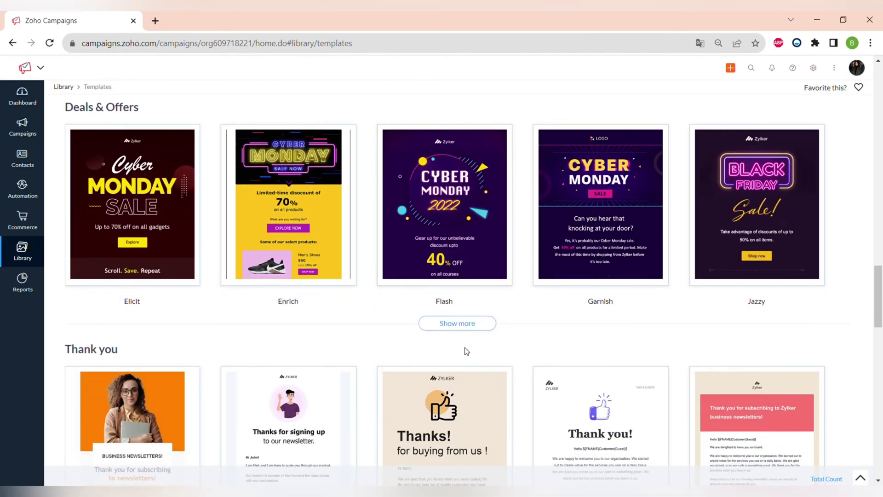
scroll(467, 352, "down", 4)
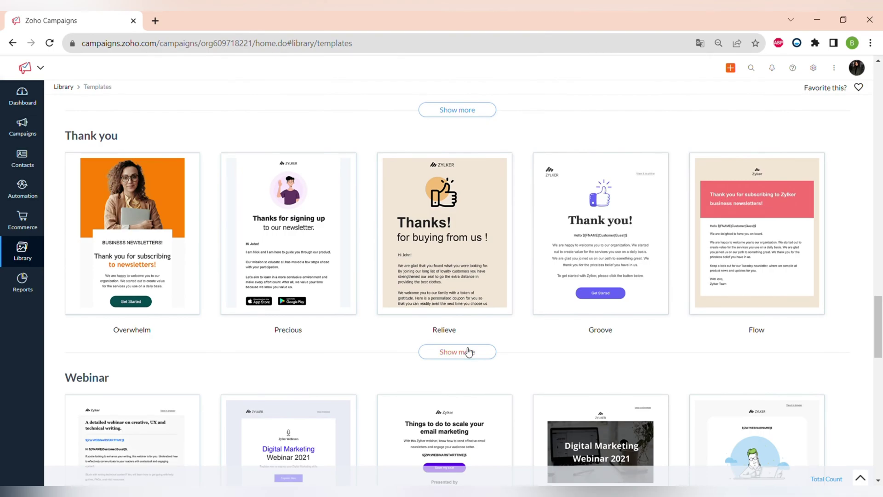
scroll(468, 352, "down", 4)
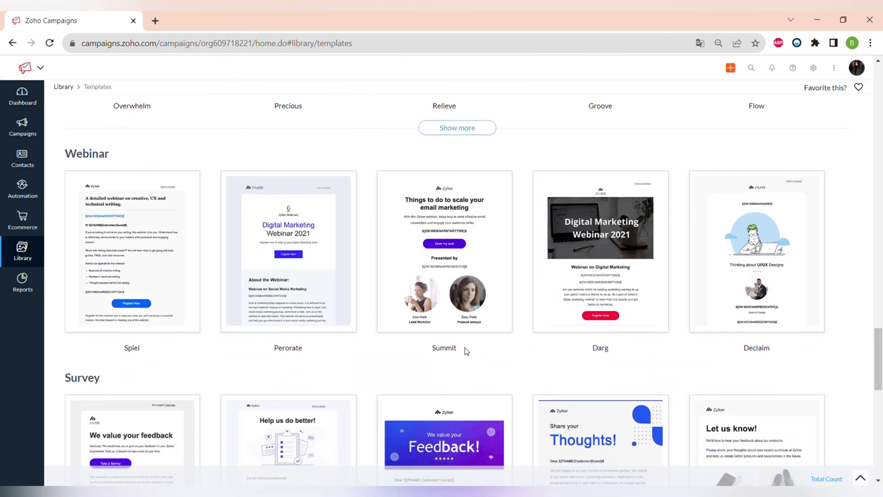
scroll(466, 351, "down", 6)
scroll(466, 350, "down", 1)
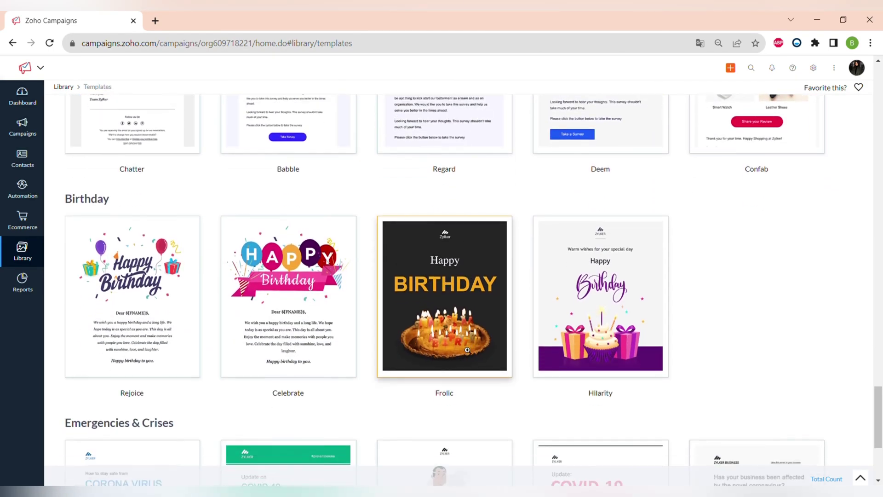
scroll(467, 351, "down", 4)
scroll(467, 351, "up", 4)
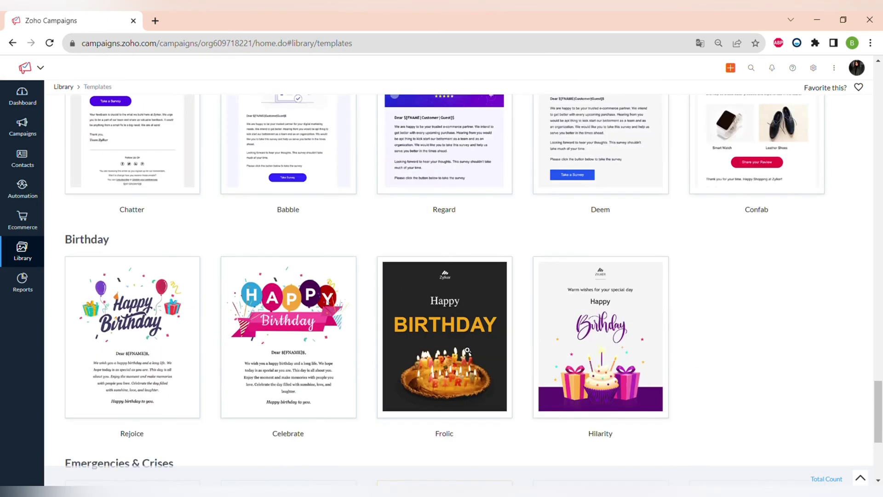
scroll(467, 351, "down", 5)
scroll(467, 351, "up", 20)
scroll(466, 351, "down", 1)
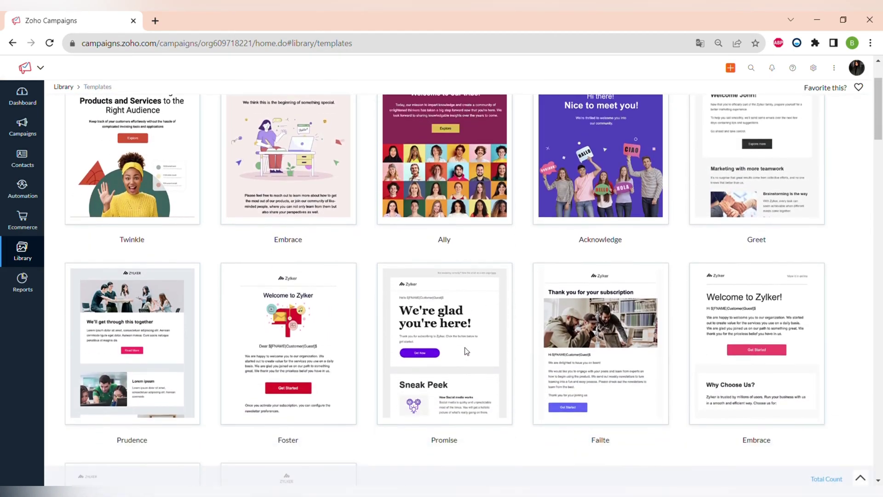
scroll(466, 351, "down", 1)
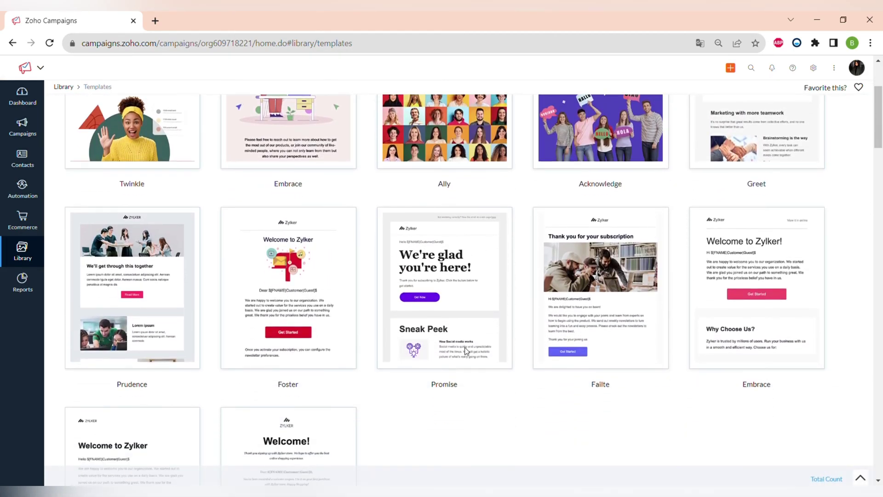
Step: Preview the Promise welcome design and save it as a new template named 'welcome1'
left_click(440, 302)
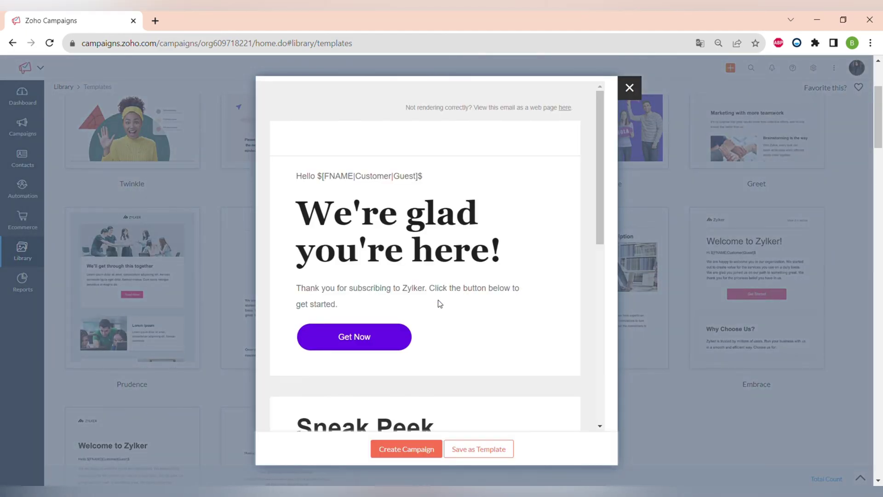
scroll(389, 228, "down", 8)
scroll(389, 228, "up", 3)
scroll(390, 227, "up", 5)
left_click(476, 451)
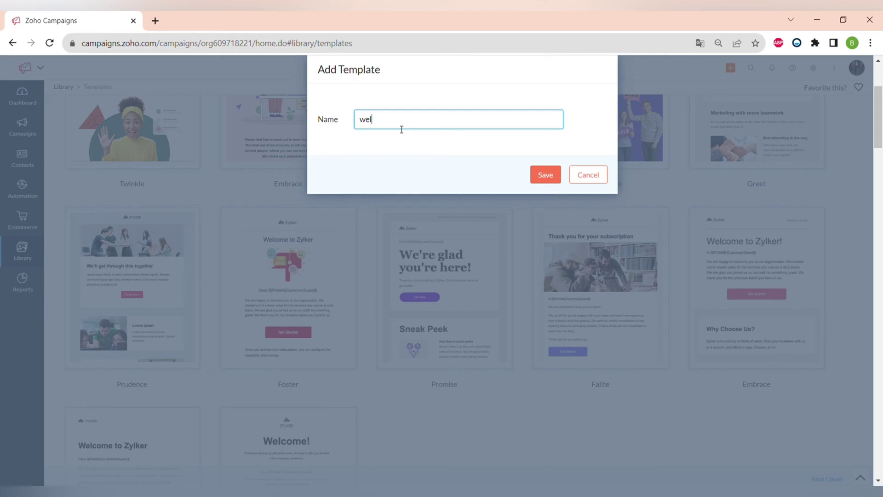
left_click(557, 173)
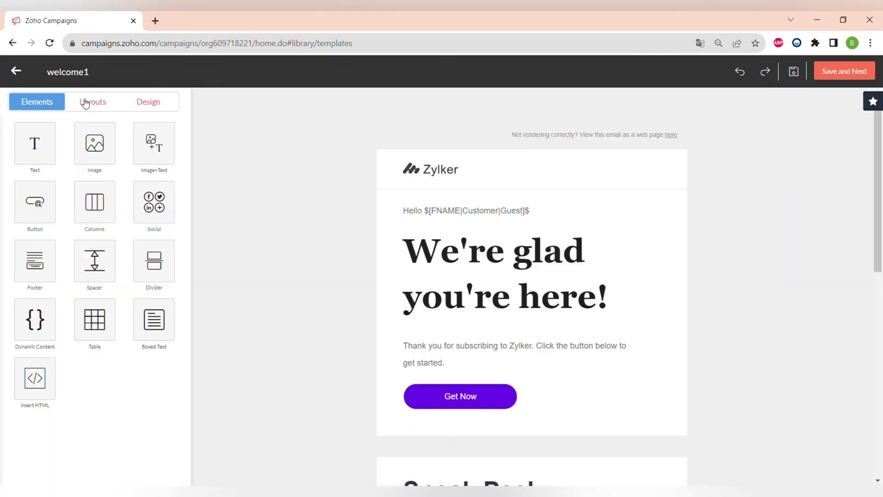
Step: Look at the Sections and Design settings before returning to the Elements list
left_click(94, 103)
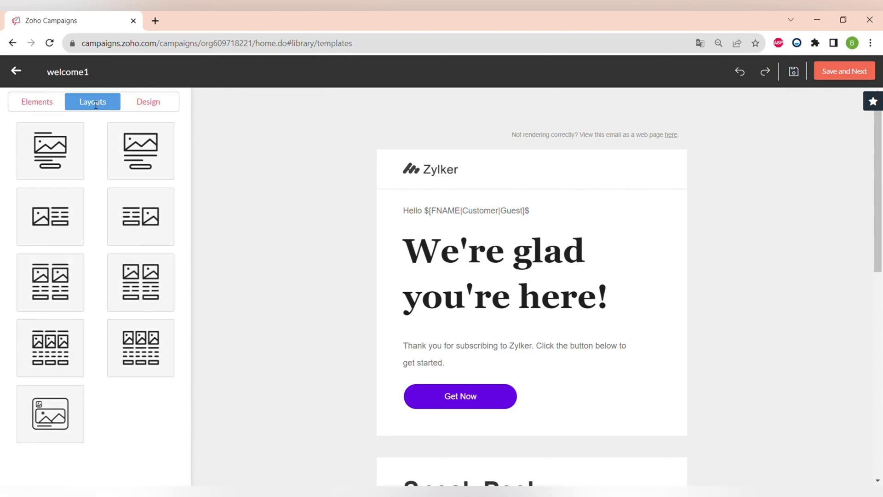
left_click(143, 104)
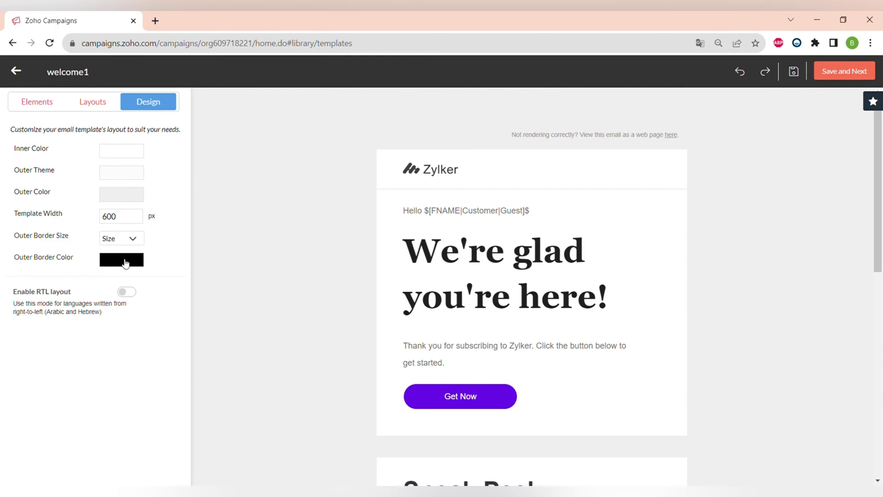
left_click(38, 103)
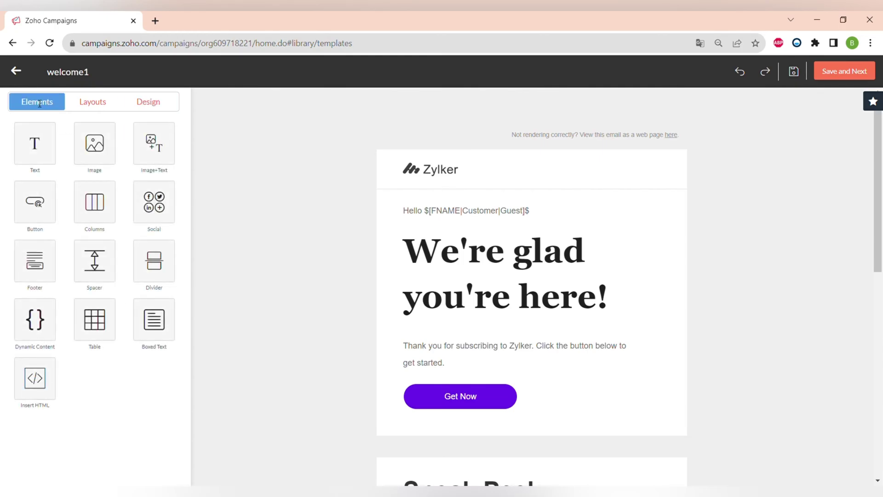
Step: Inspect the Text, Image and Image+Text element options, returning to Elements each time
left_click(35, 145)
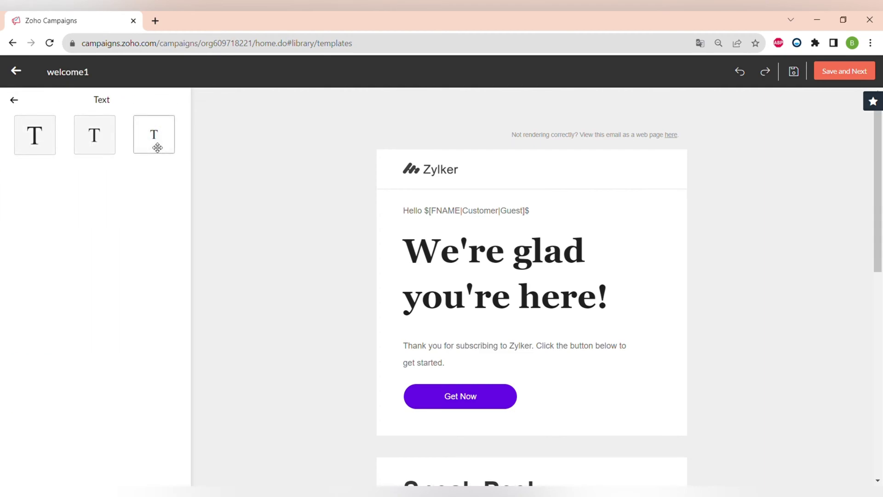
left_click(13, 101)
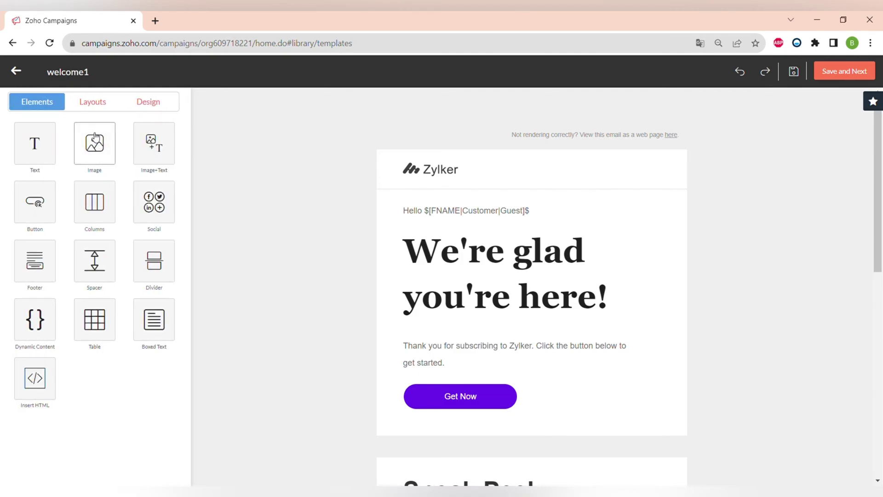
left_click(113, 144)
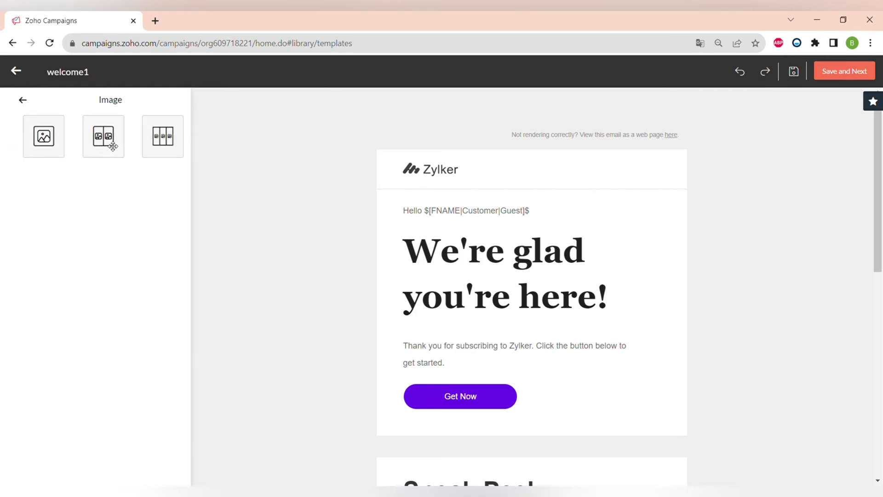
left_click(18, 106)
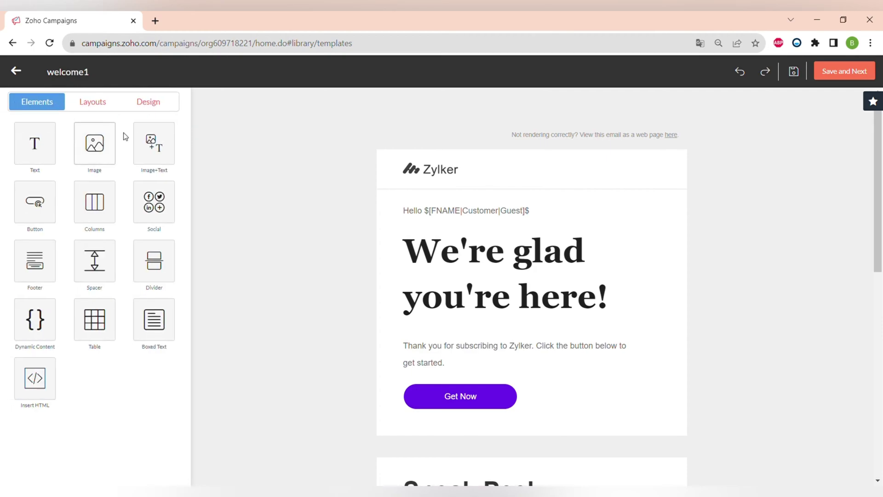
left_click(152, 144)
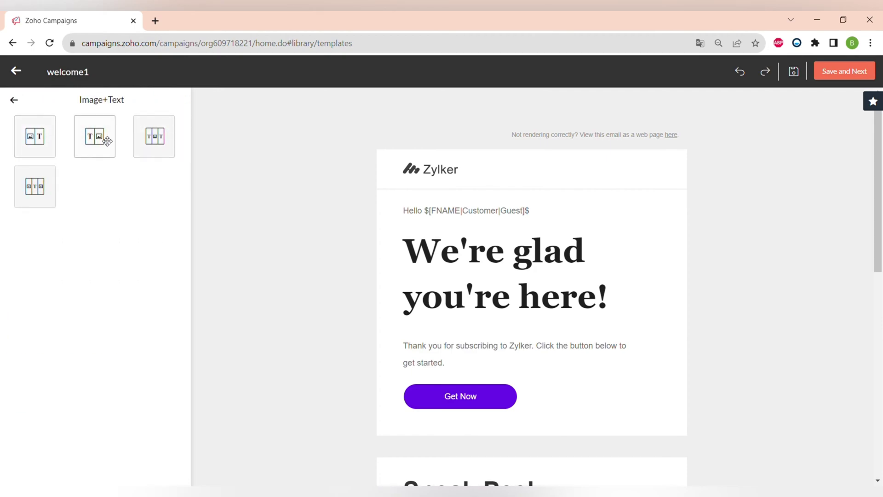
left_click(13, 101)
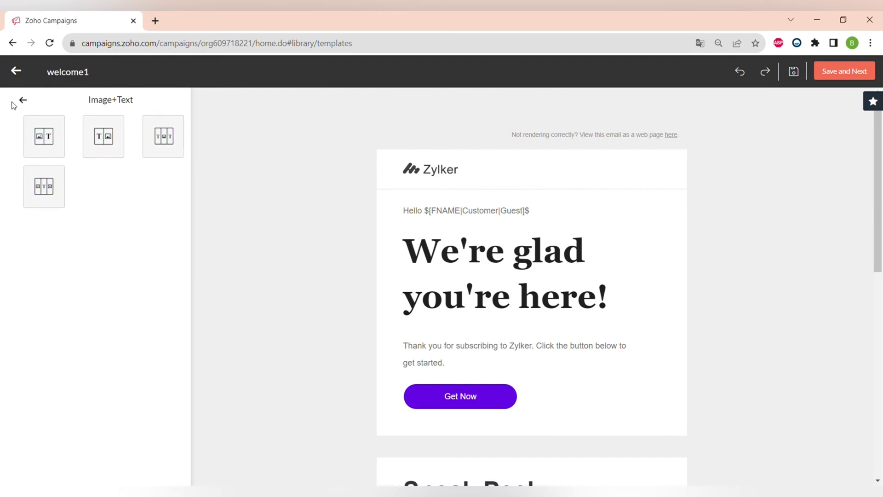
Step: Inspect the Button and Columns options, then open the Social sharing element styles
left_click(35, 218)
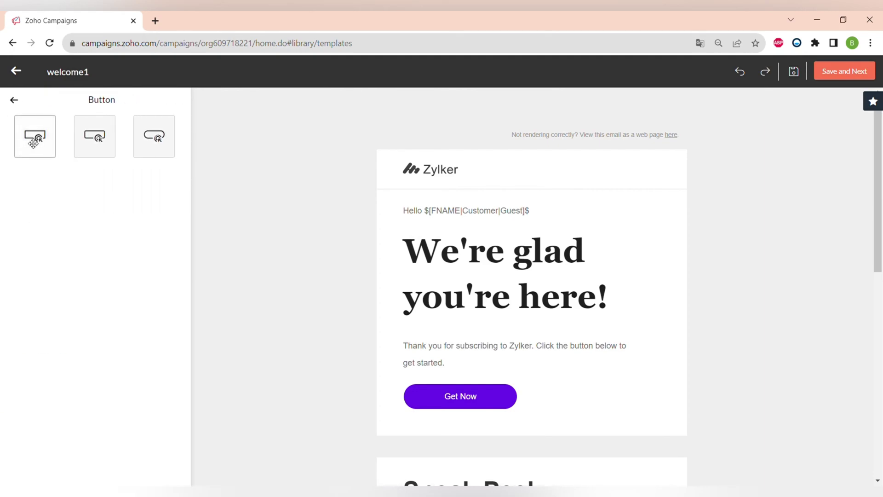
left_click(14, 101)
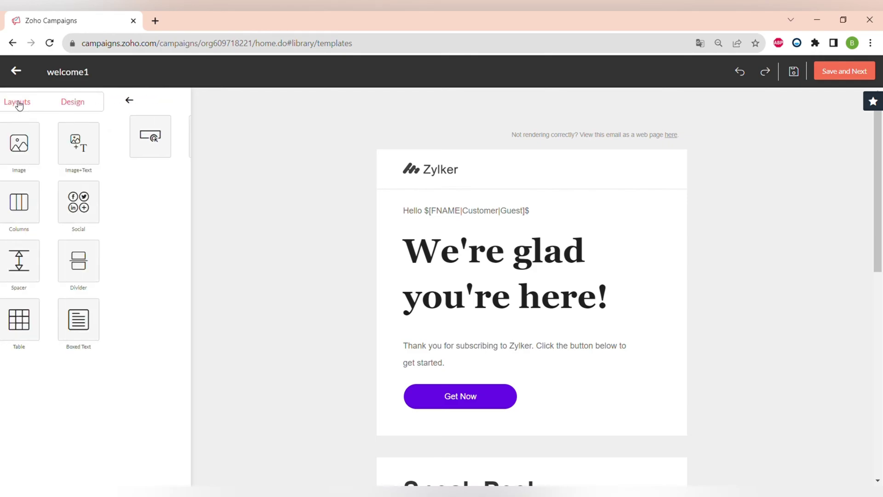
left_click(87, 205)
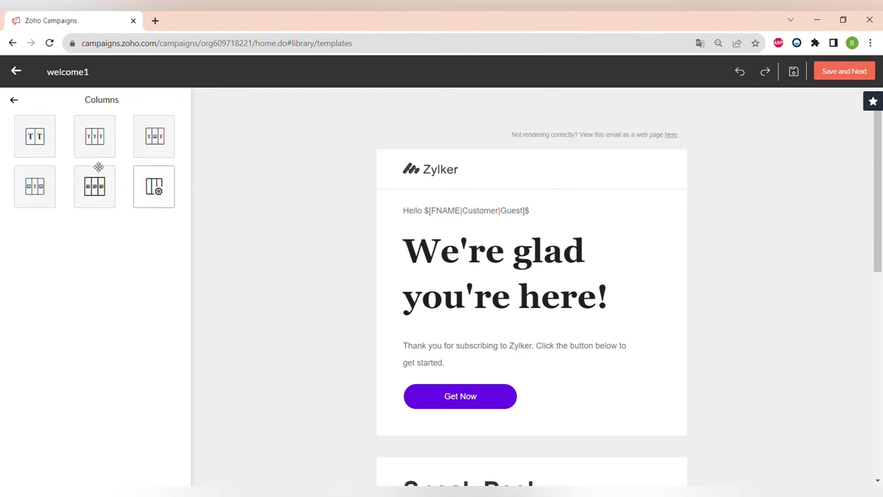
left_click(14, 101)
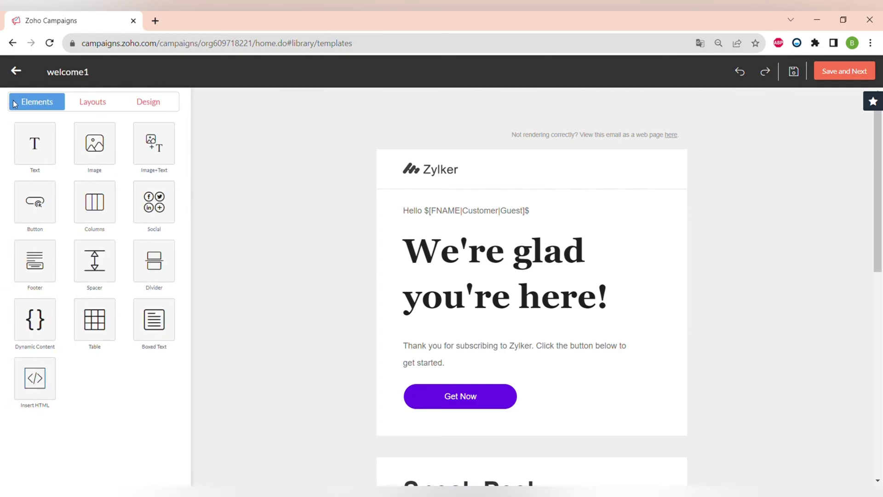
left_click(155, 202)
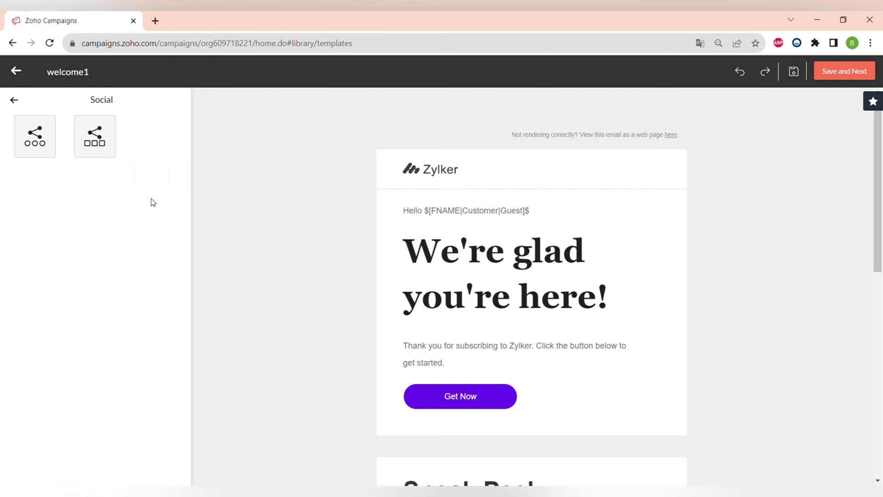
scroll(316, 295, "down", 10)
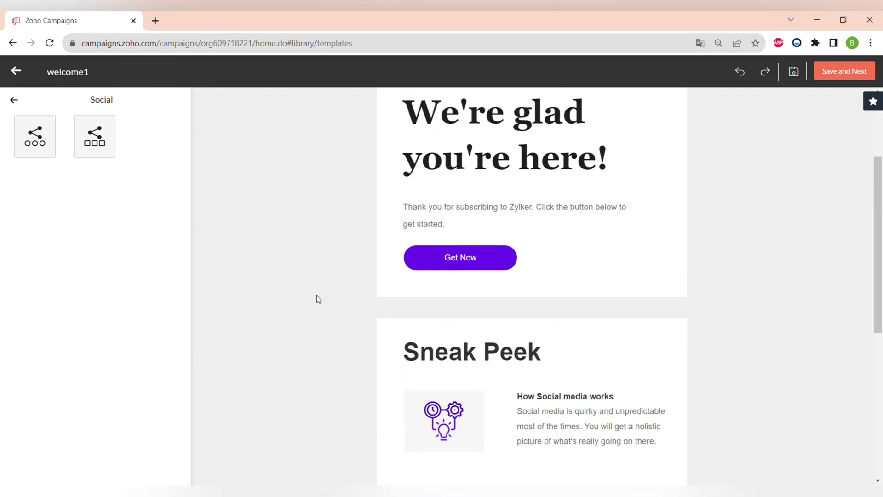
Step: Add YouTube and Flickr icons to the footer's social icons row
left_click(492, 385)
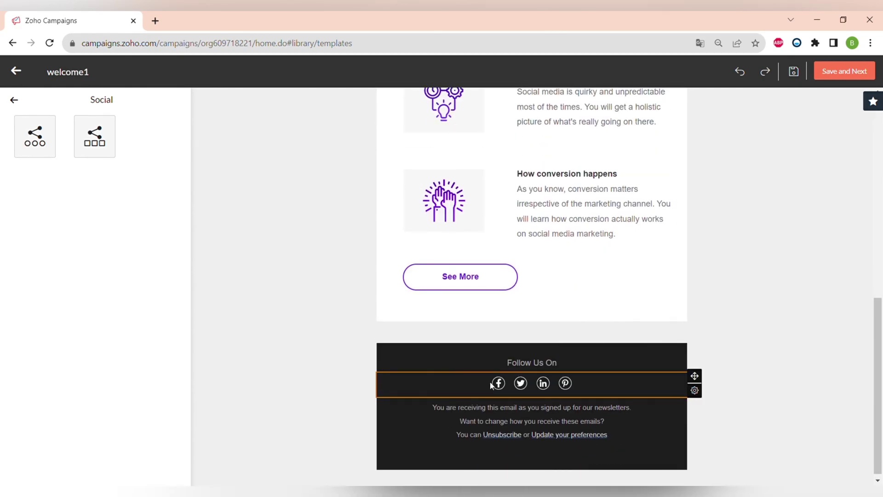
scroll(112, 304, "down", 4)
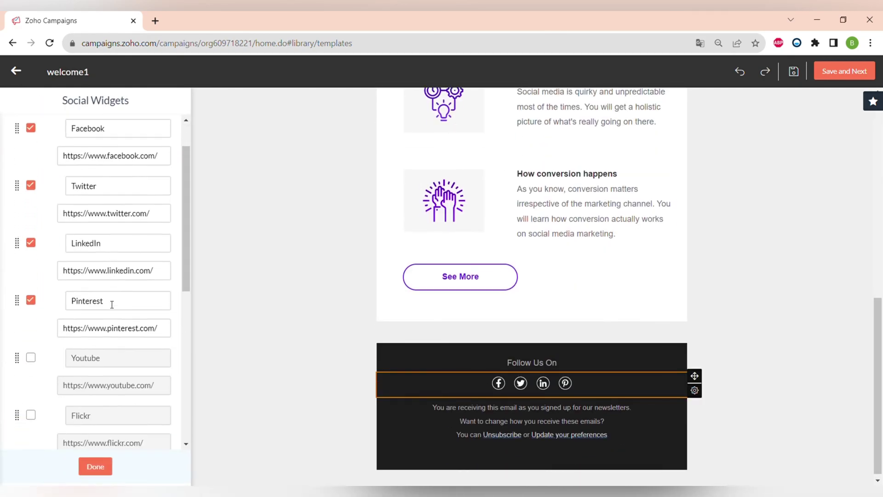
left_click(31, 220)
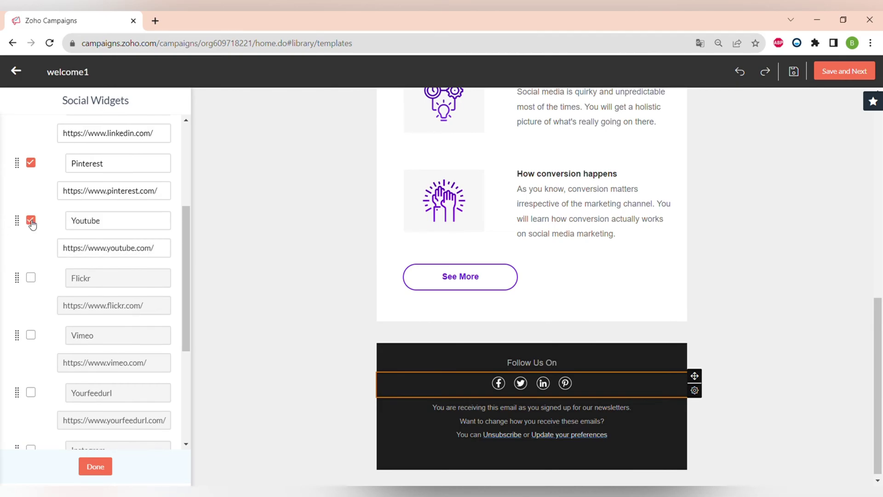
left_click(31, 277)
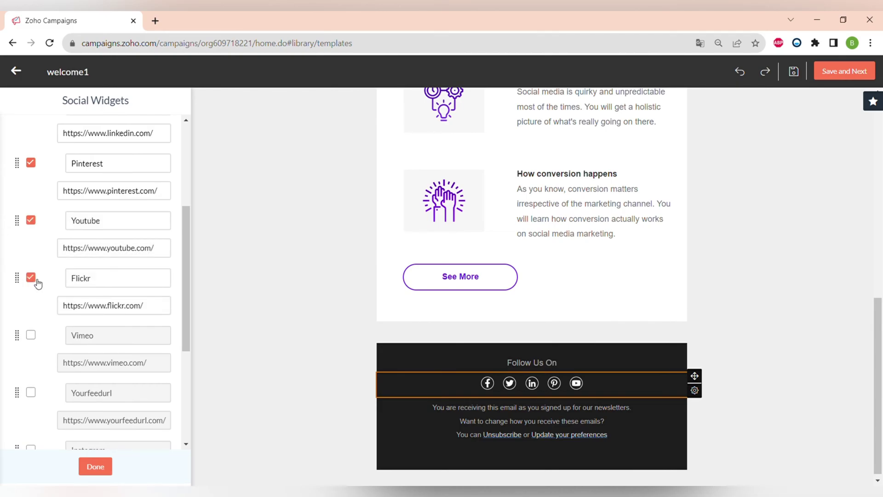
scroll(114, 188, "up", 4)
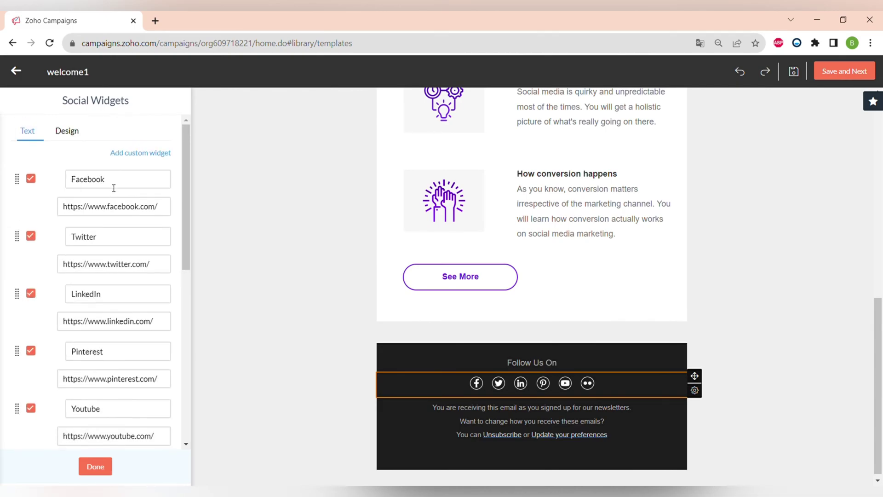
Step: Show the social icons without text labels and switch them to round brand-coloured icons
left_click(70, 133)
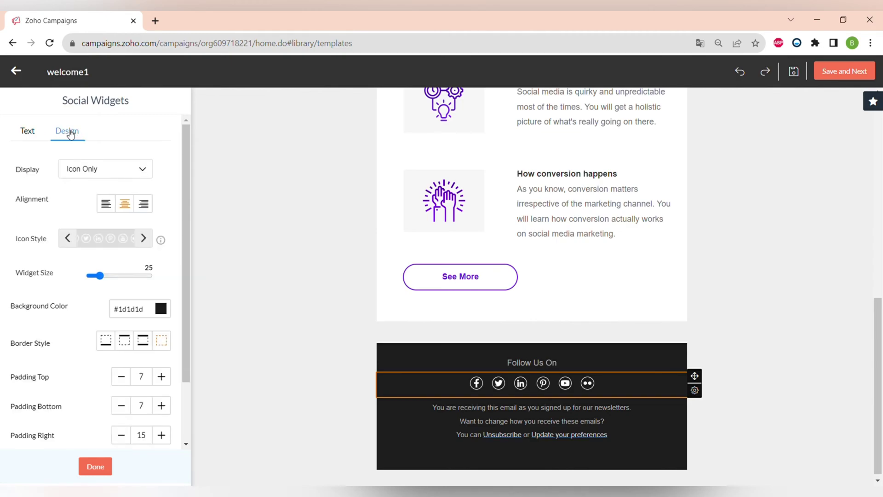
left_click(121, 176)
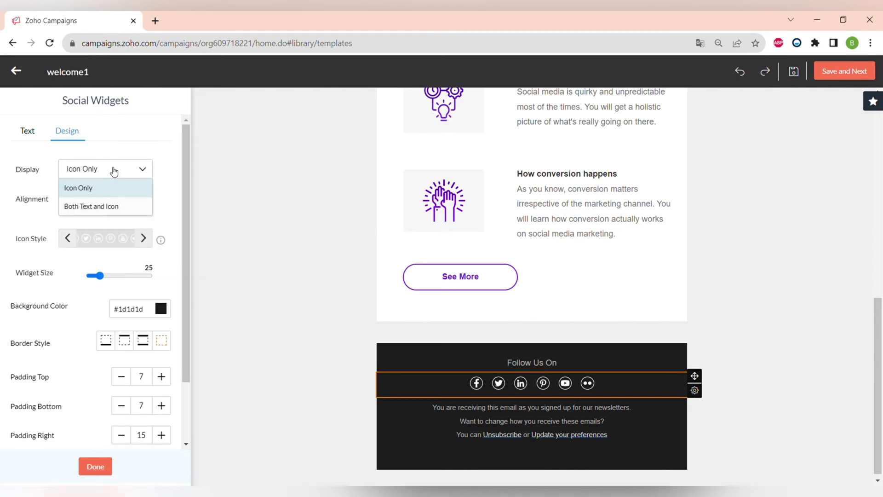
left_click(115, 176)
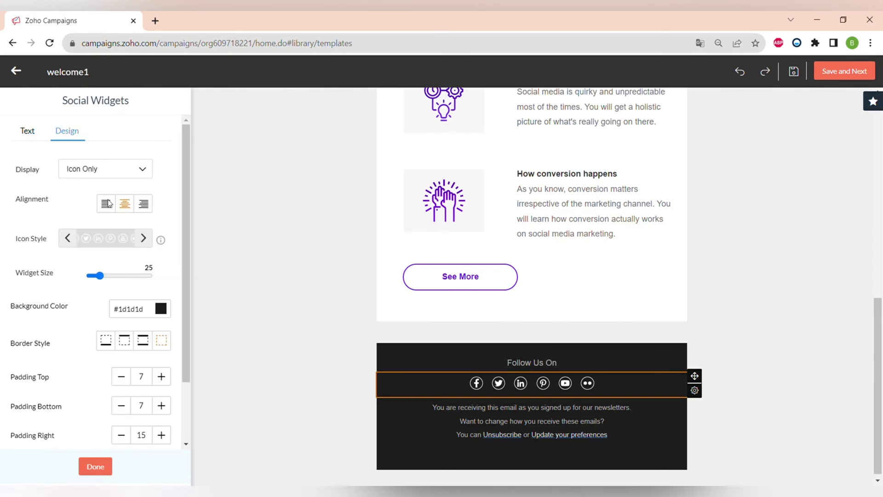
left_click(144, 238)
left_click(144, 238)
left_click(144, 238)
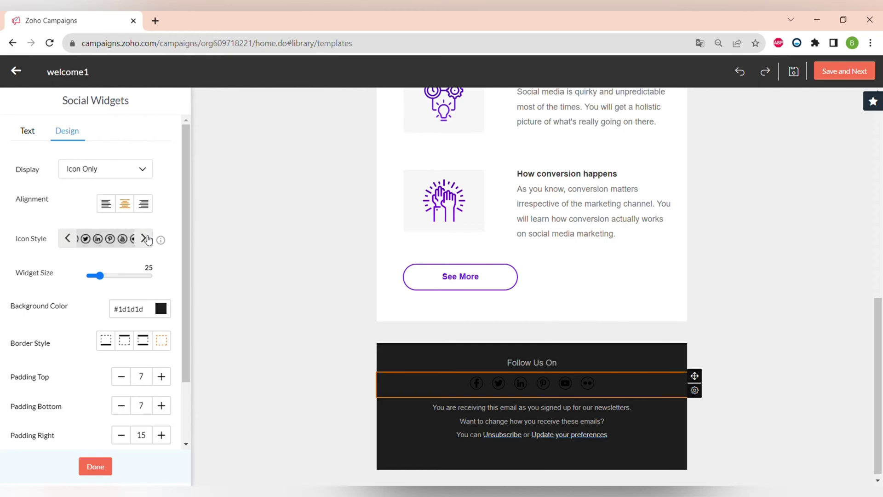
left_click(146, 238)
left_click(144, 238)
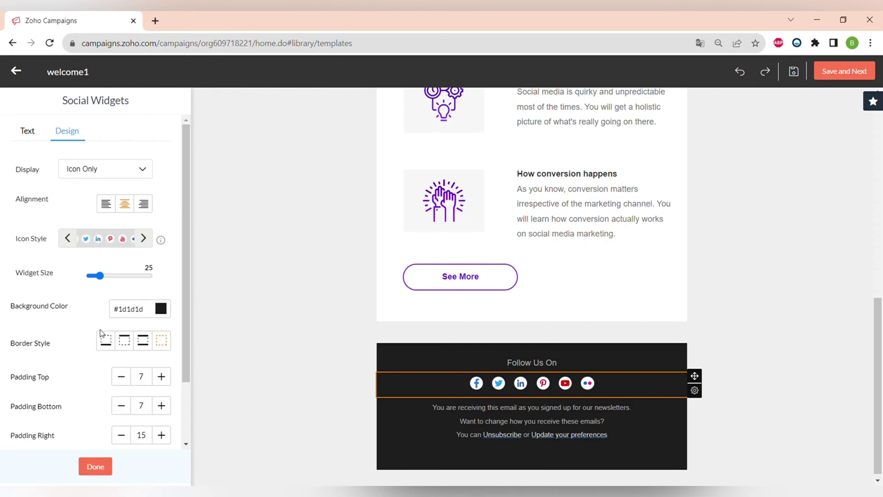
Step: Enlarge the social icons to widget size 40 and finish editing them
left_click_drag(100, 275, 128, 276)
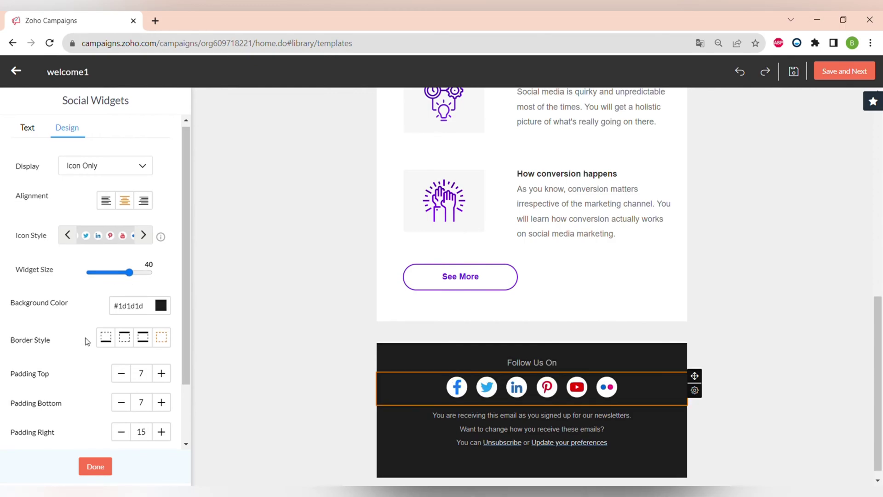
scroll(87, 341, "down", 2)
scroll(87, 341, "up", 2)
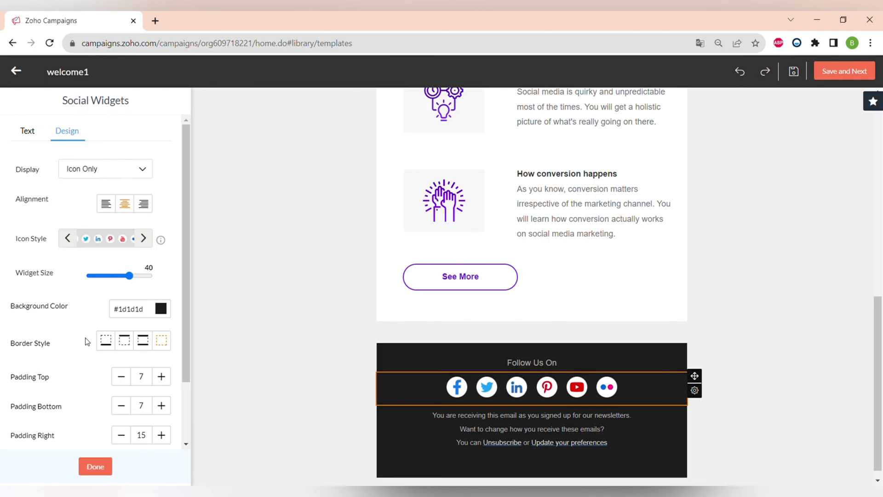
left_click(99, 471)
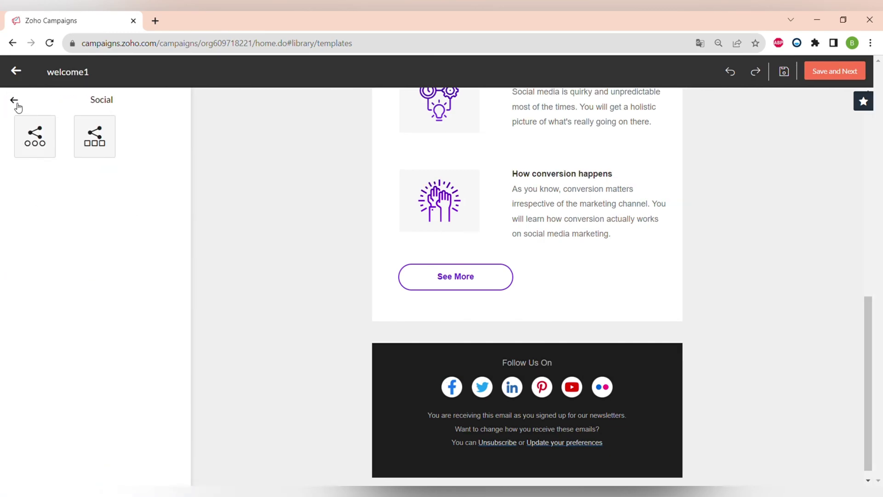
left_click(14, 101)
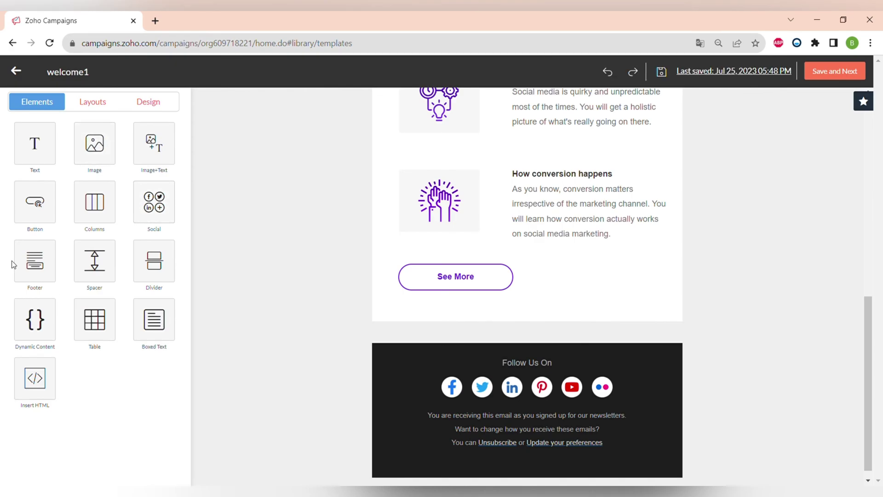
Step: Drop a footer block into the email footer and select its first line of text
left_click(32, 263)
left_click_drag(35, 137, 476, 420)
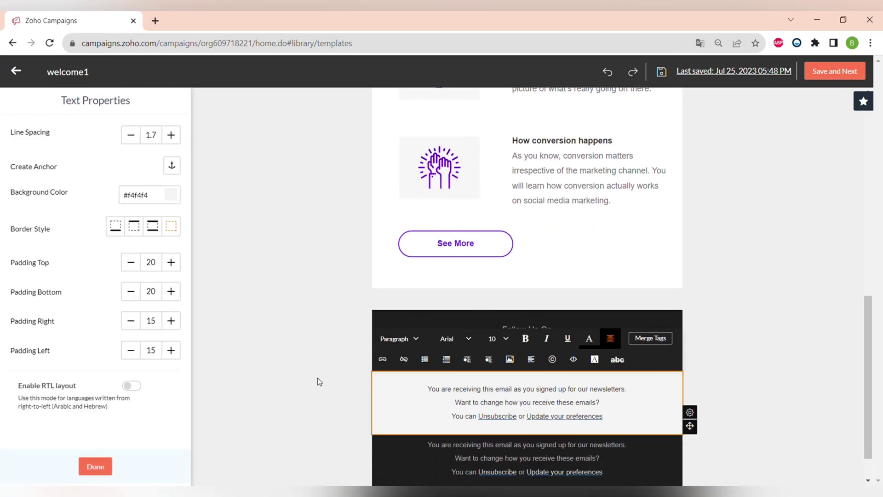
scroll(317, 380, "down", 1)
left_click_drag(428, 351, 620, 378)
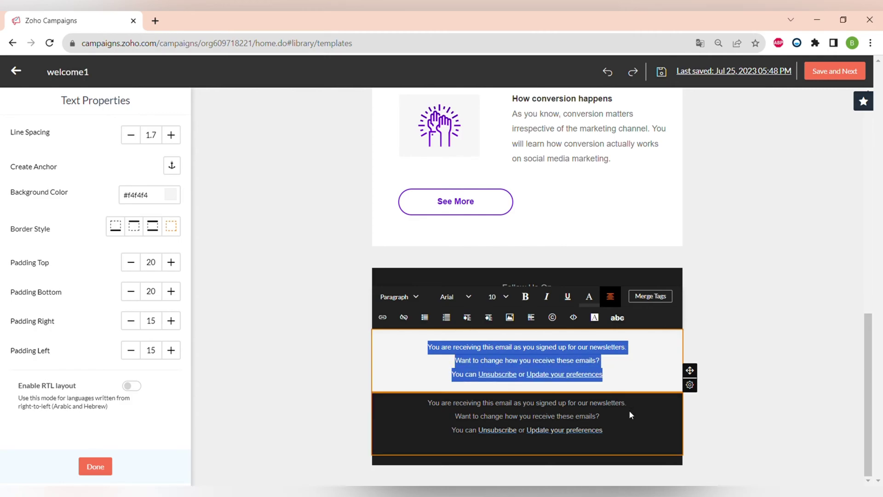
Step: Delete the duplicate footer text block and confirm the removal
mouse_move(690, 395)
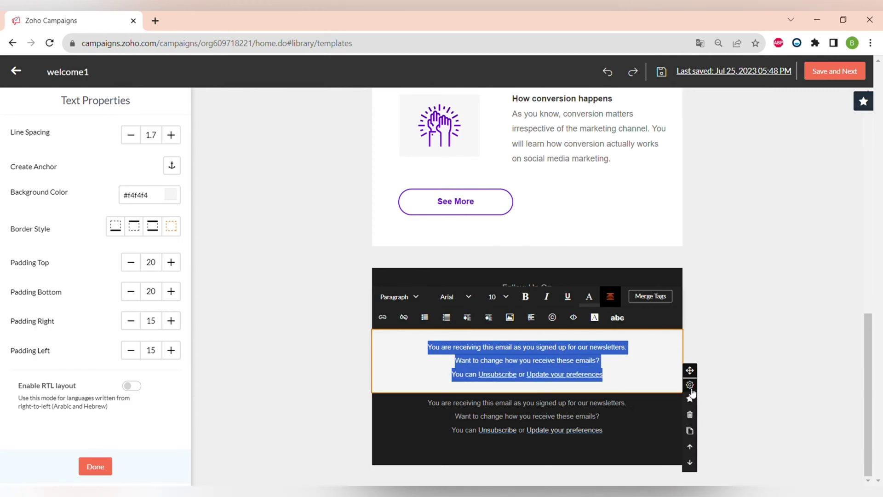
left_click(690, 417)
left_click(544, 240)
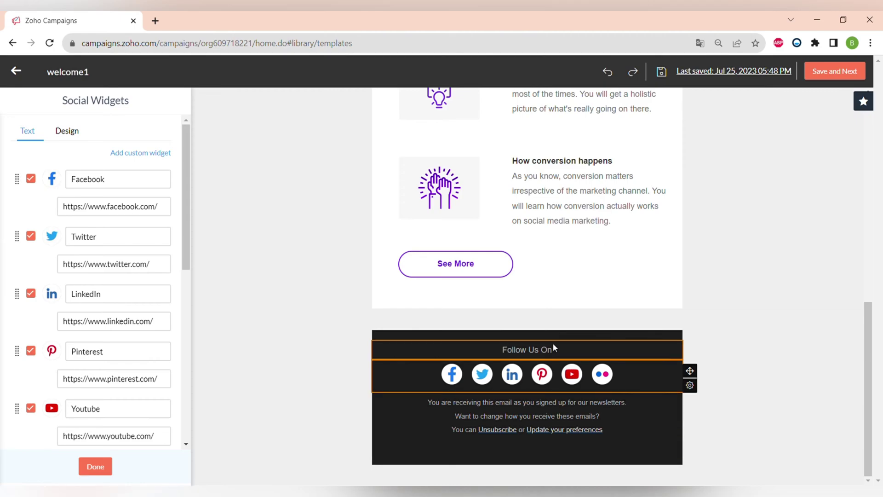
Step: Reposition the spacer above the footer and place a divider above the See More button
left_click(545, 321)
left_click_drag(695, 313, 668, 321)
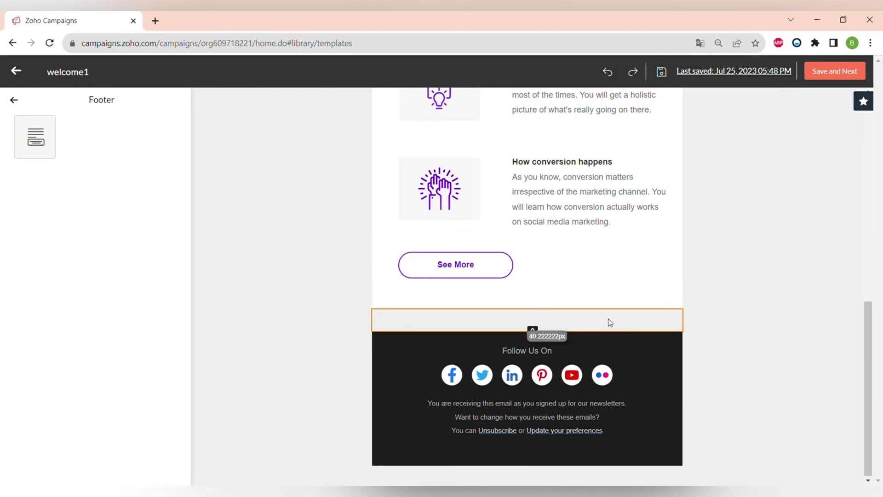
left_click(15, 101)
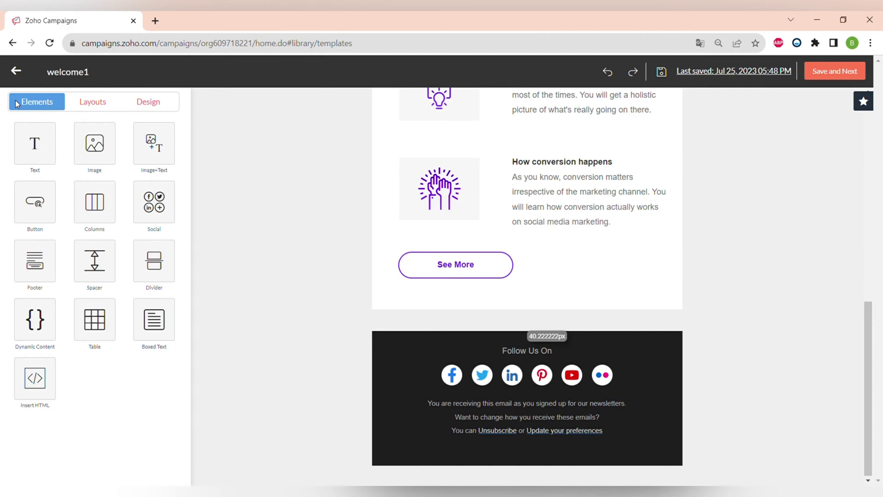
left_click(154, 261)
left_click_drag(95, 136, 514, 262)
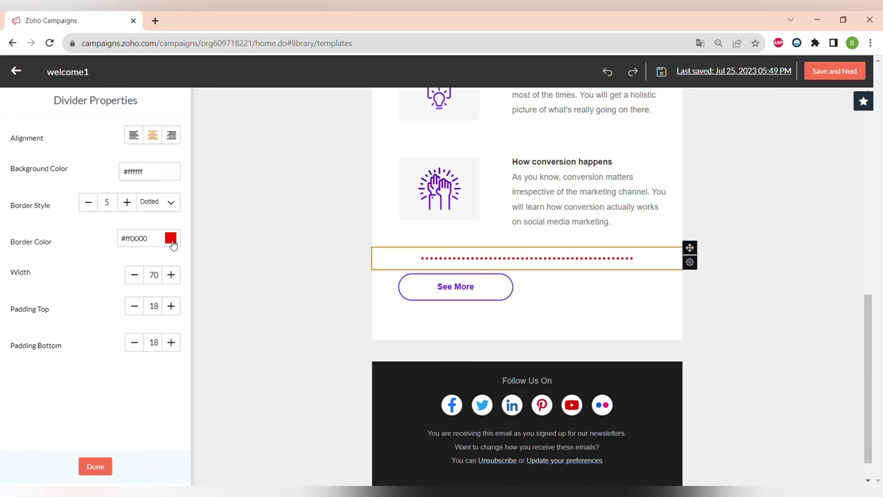
left_click(172, 244)
left_click(175, 255)
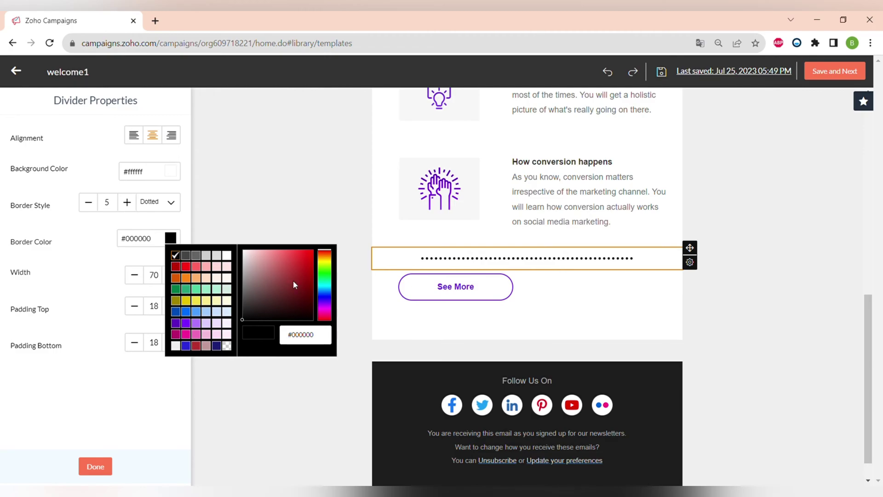
left_click(175, 209)
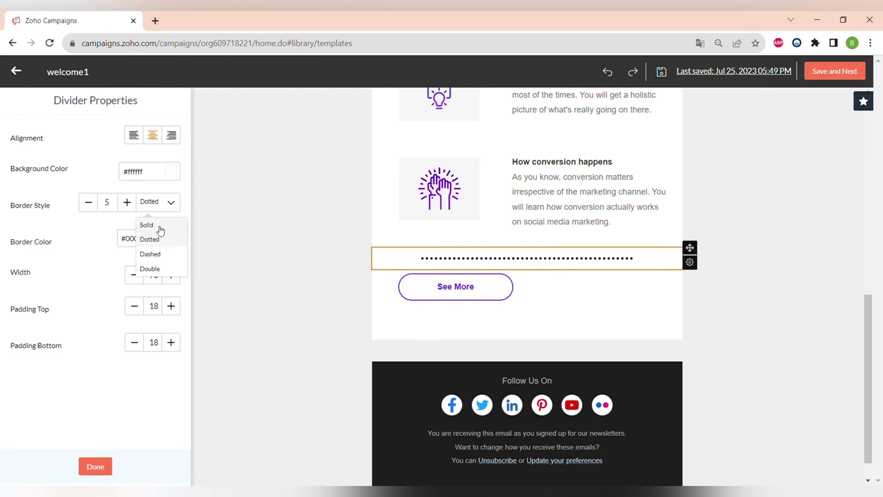
left_click(156, 225)
left_click(179, 205)
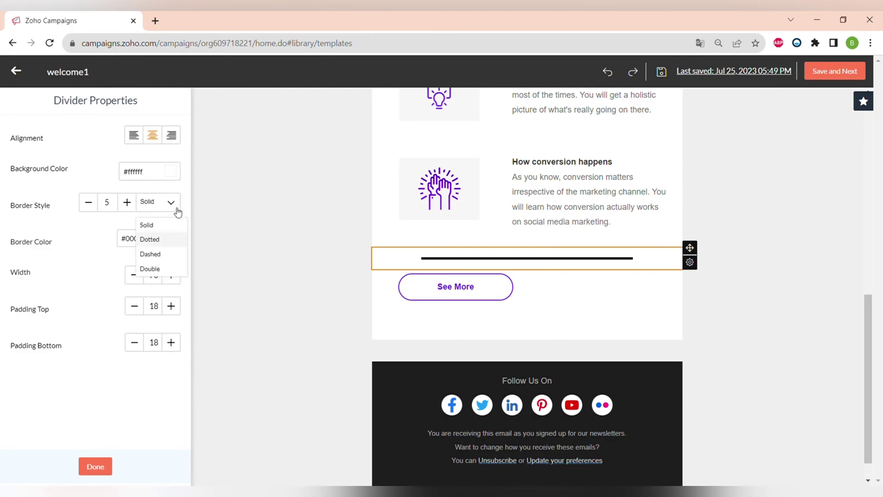
left_click(166, 253)
left_click(170, 205)
left_click(163, 270)
left_click(175, 207)
left_click(161, 223)
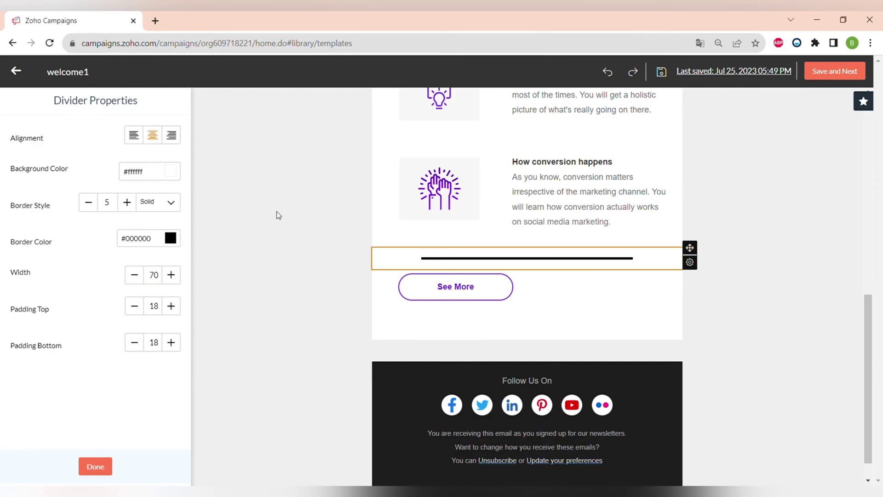
mouse_move(692, 271)
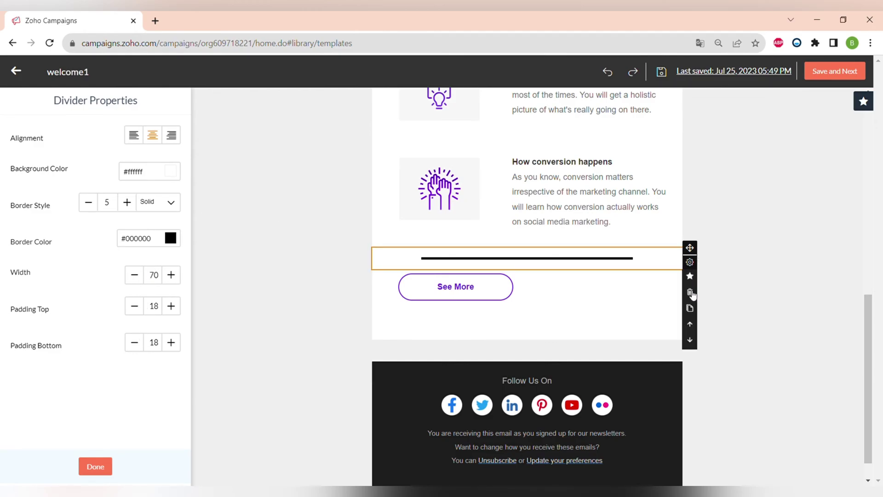
left_click(690, 293)
left_click(538, 202)
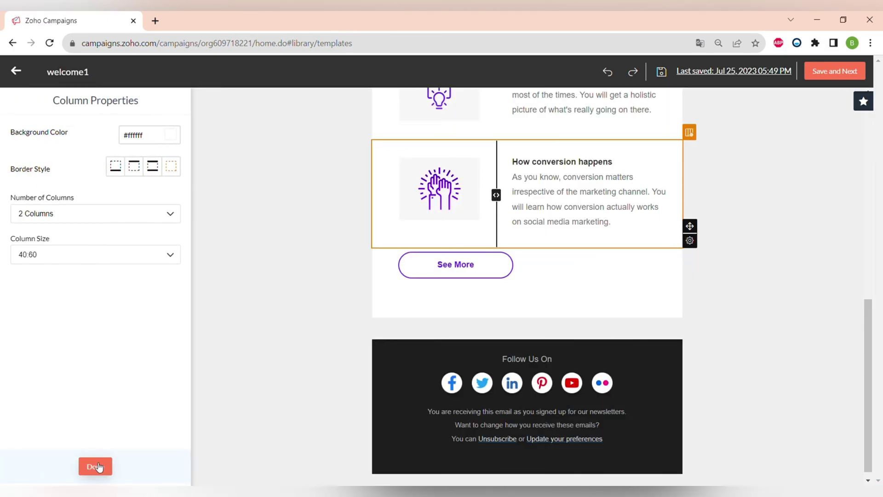
left_click(98, 467)
Step: Add a Dynamic Content image block below the See More button
left_click(12, 100)
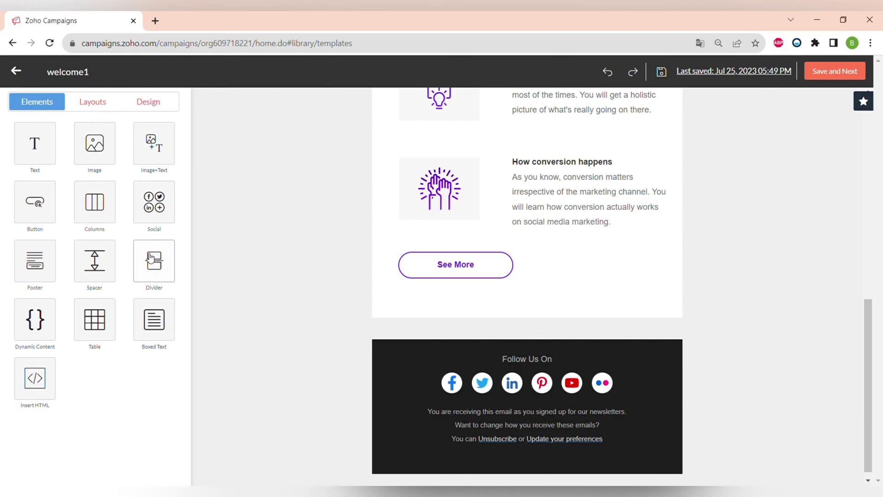
left_click(43, 324)
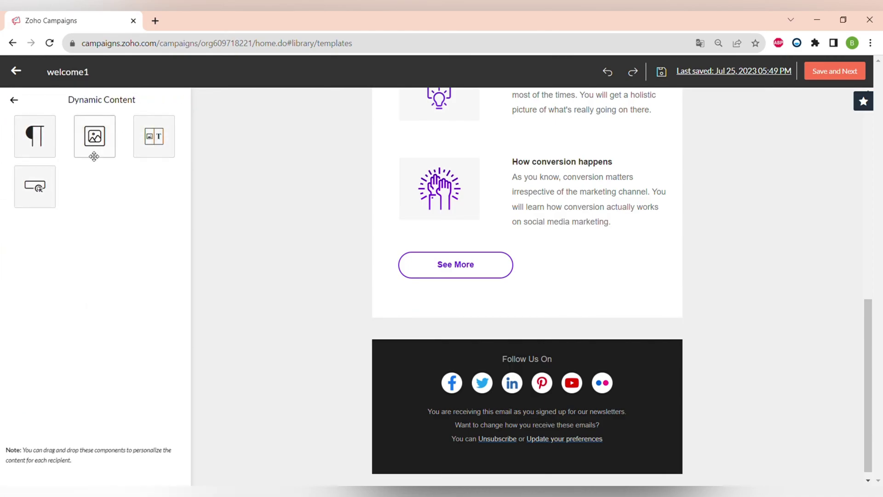
left_click_drag(95, 156, 489, 304)
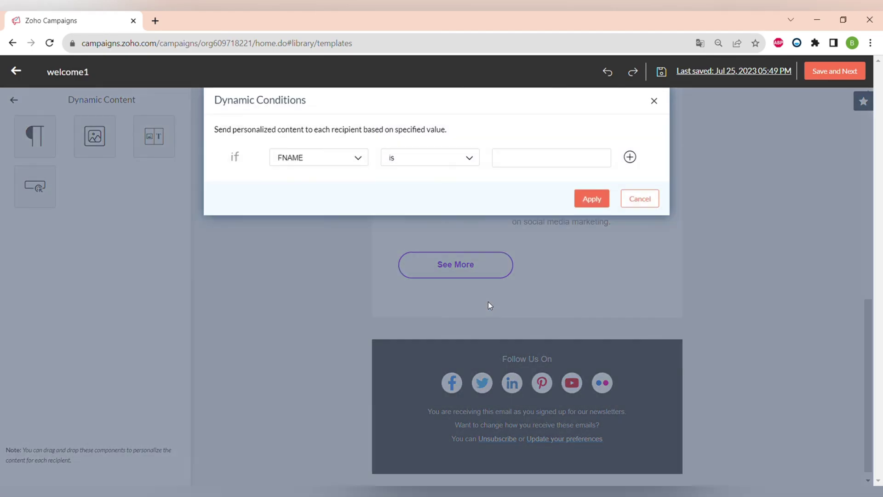
Step: Condition the image on COUNTRY contains USA, then delete the block and bring up Table options
left_click(316, 158)
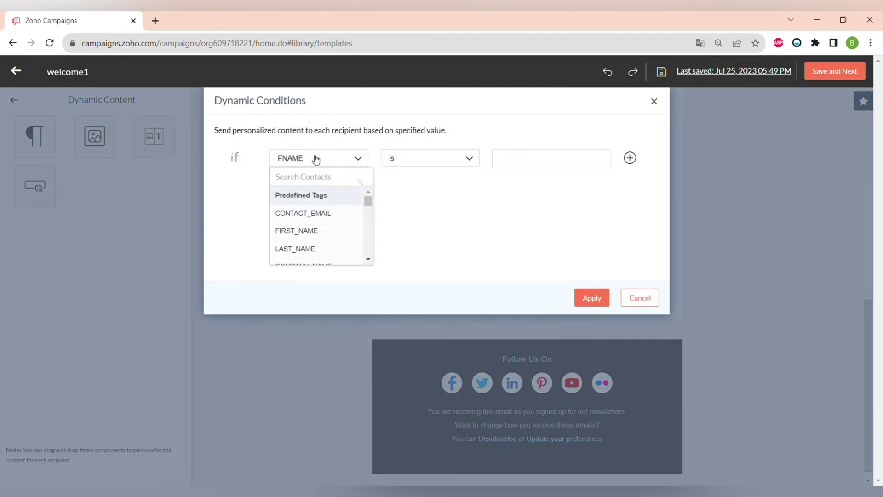
scroll(322, 228, "down", 3)
scroll(322, 228, "down", 2)
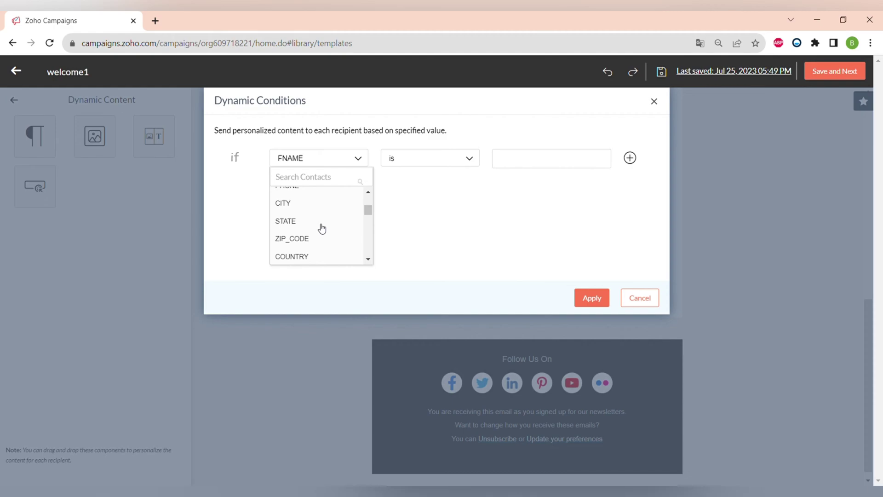
scroll(322, 228, "down", 1)
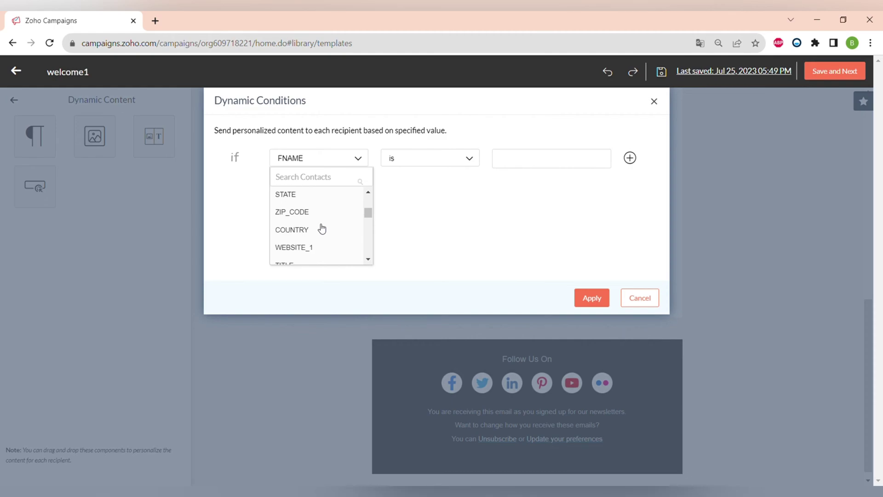
left_click(321, 227)
left_click(418, 160)
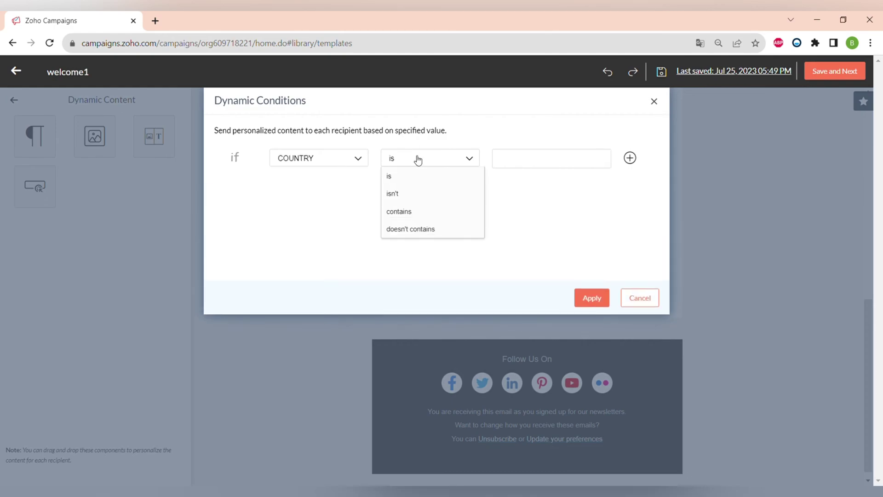
left_click(423, 211)
left_click(513, 168)
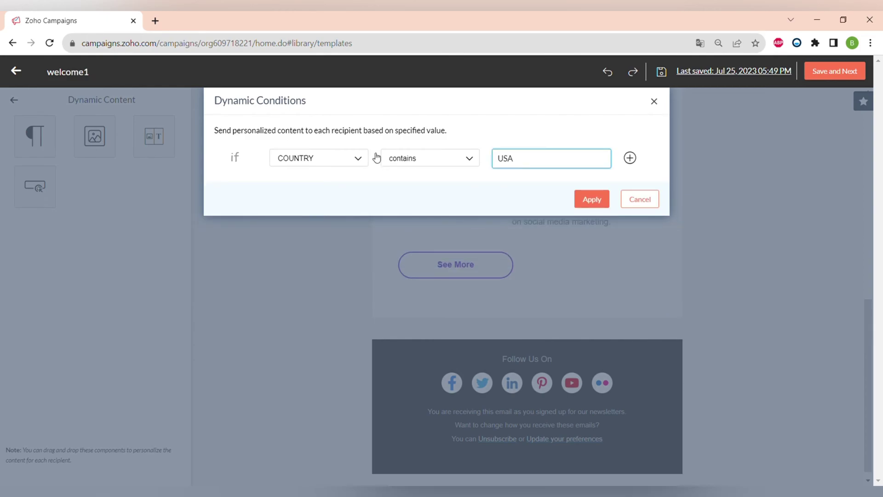
left_click(597, 203)
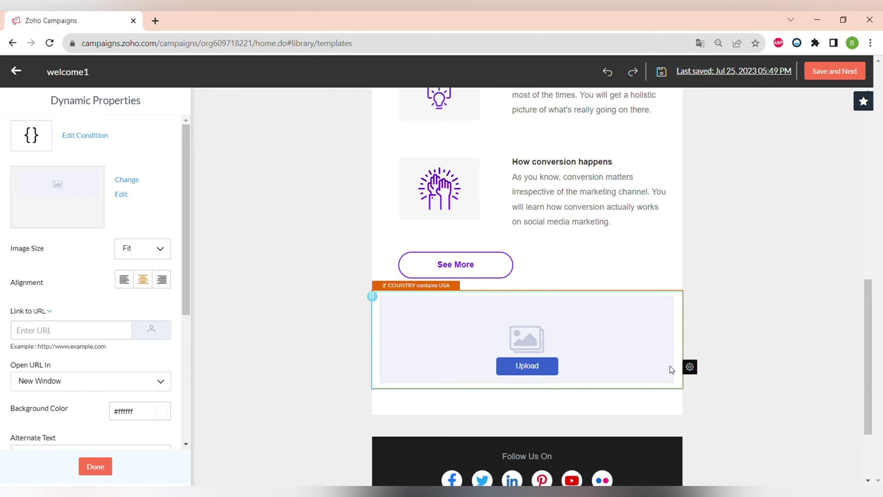
key("Delete")
left_click(90, 326)
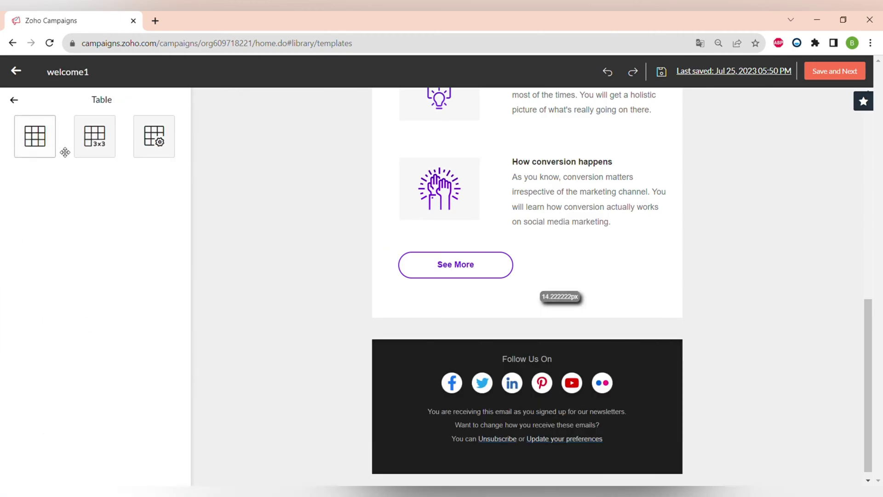
left_click(15, 100)
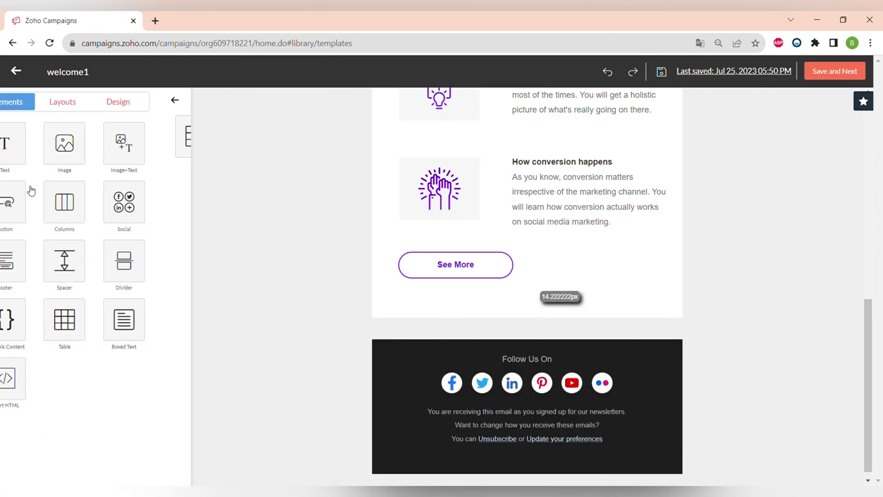
left_click(166, 330)
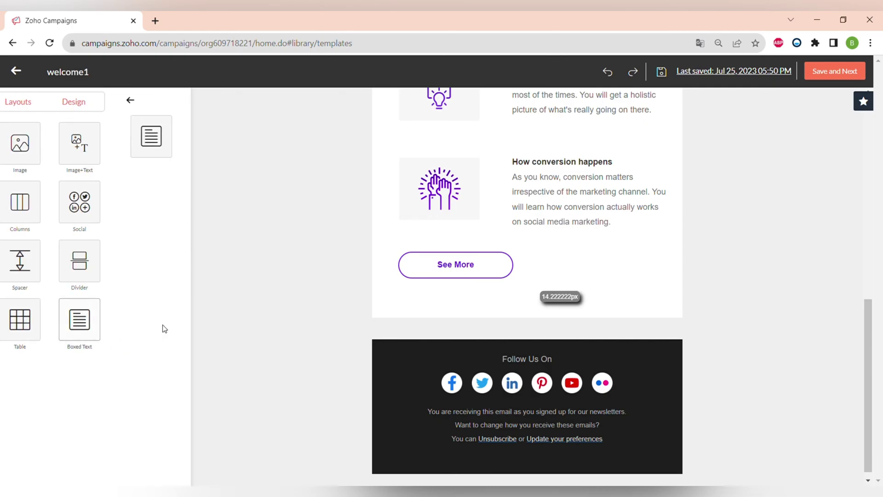
left_click_drag(34, 136, 516, 268)
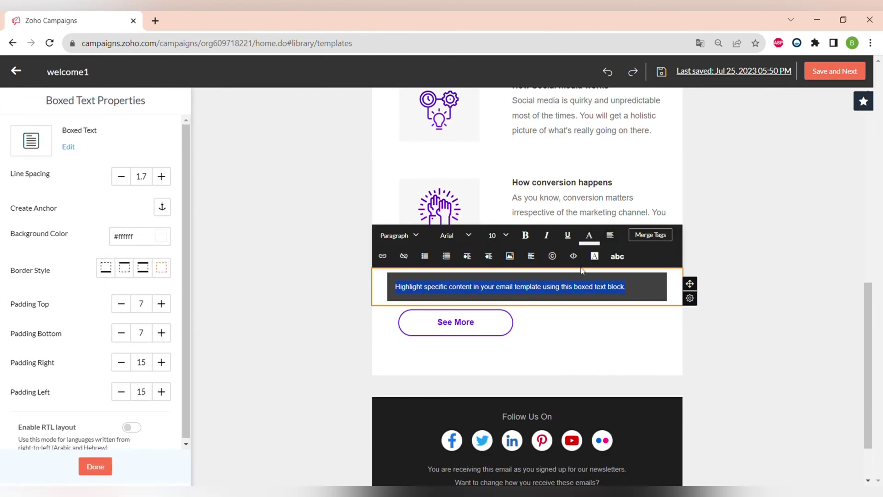
mouse_move(690, 313)
left_click(690, 329)
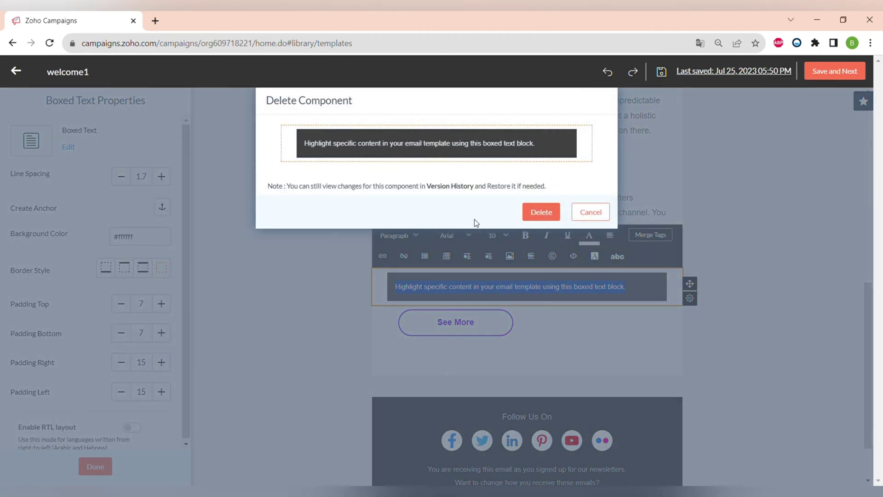
left_click(540, 213)
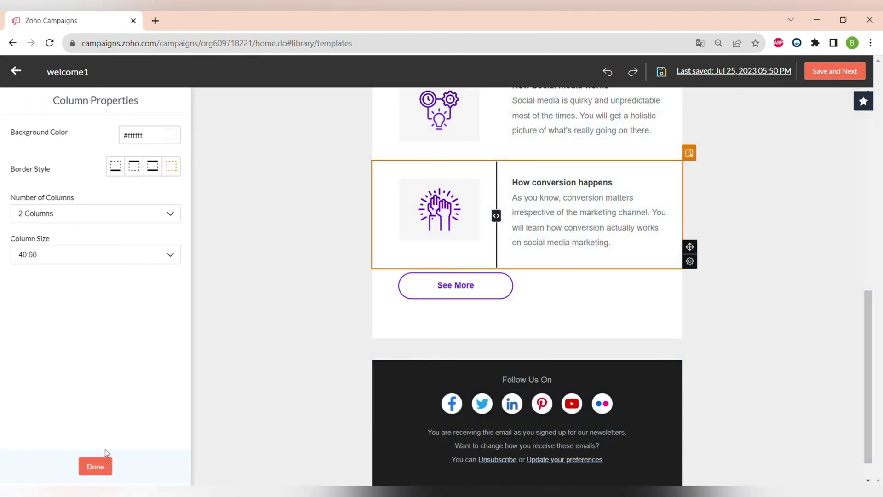
left_click(105, 465)
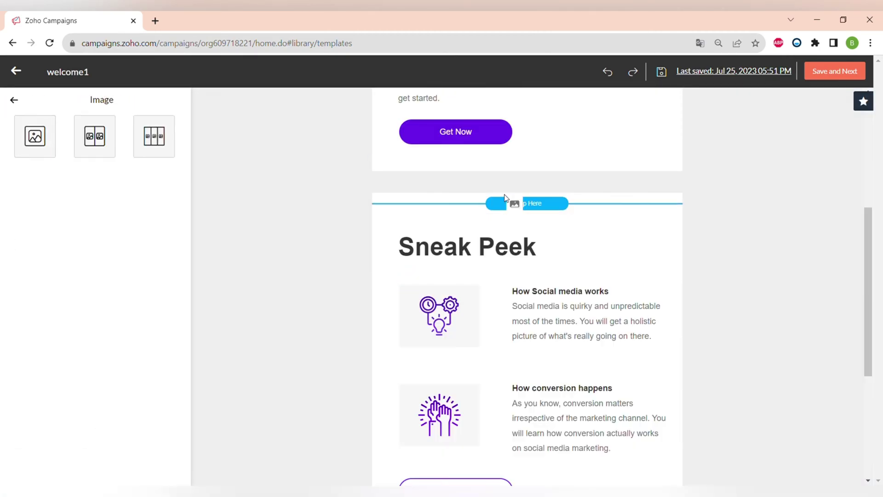
Step: Add an image block above Sneak Peek using the bubbles picture
left_click_drag(509, 203, 505, 205)
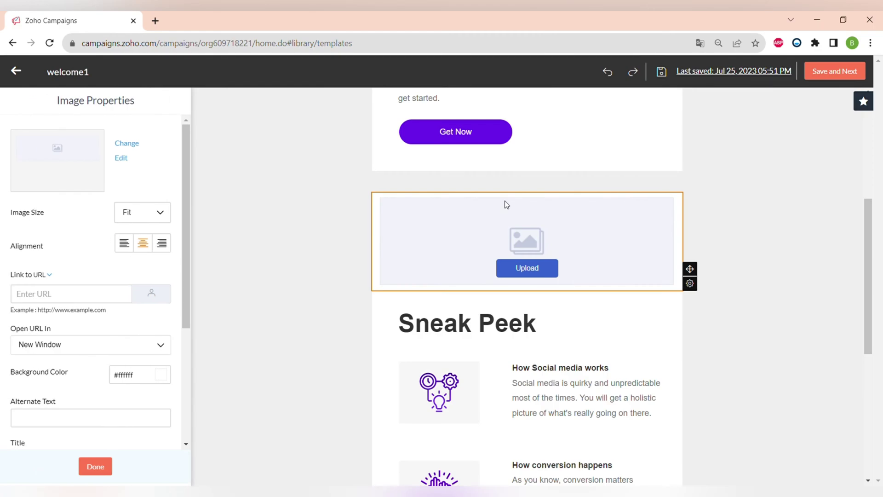
left_click(519, 278)
scroll(213, 331, "down", 5)
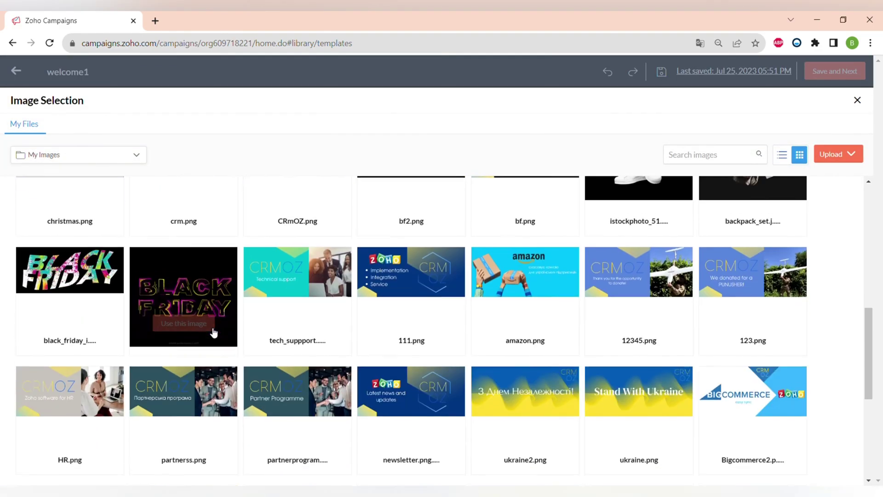
scroll(213, 332, "down", 5)
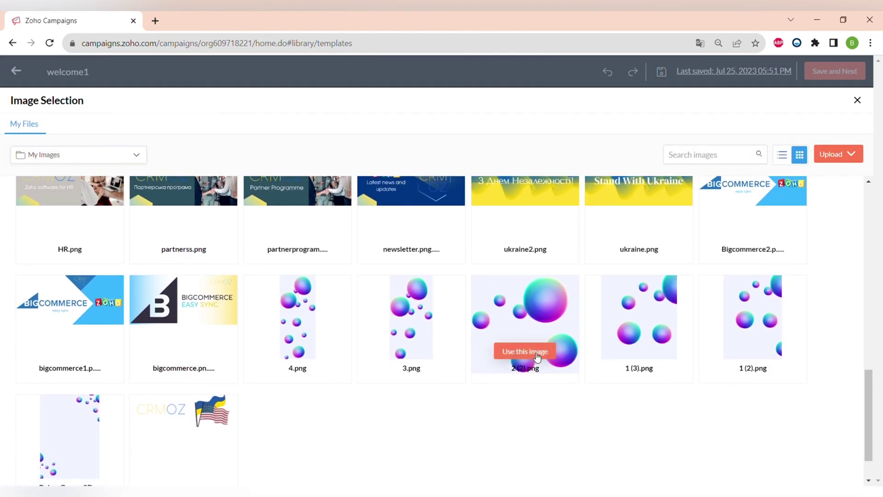
left_click(524, 351)
Step: Set the bubbles picture's Image Size to Fit
left_click(143, 212)
left_click(144, 256)
left_click(142, 212)
left_click(144, 290)
left_click(150, 213)
left_click(144, 272)
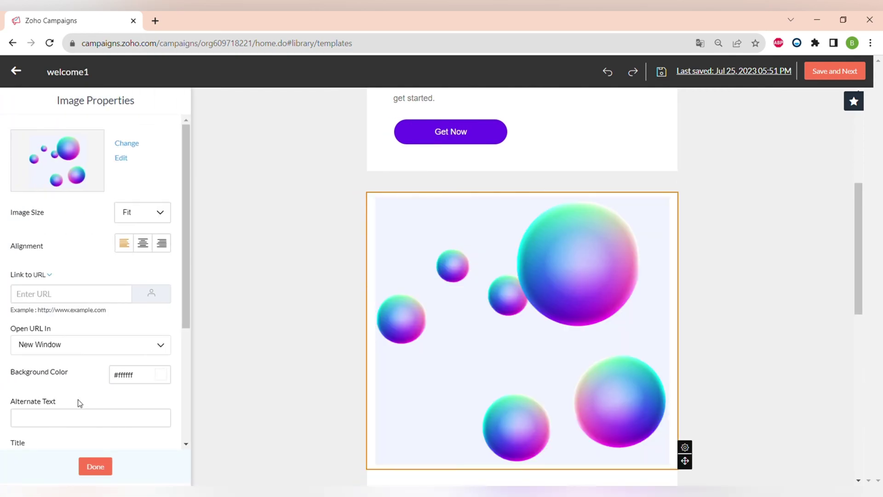
left_click(127, 143)
left_click(851, 101)
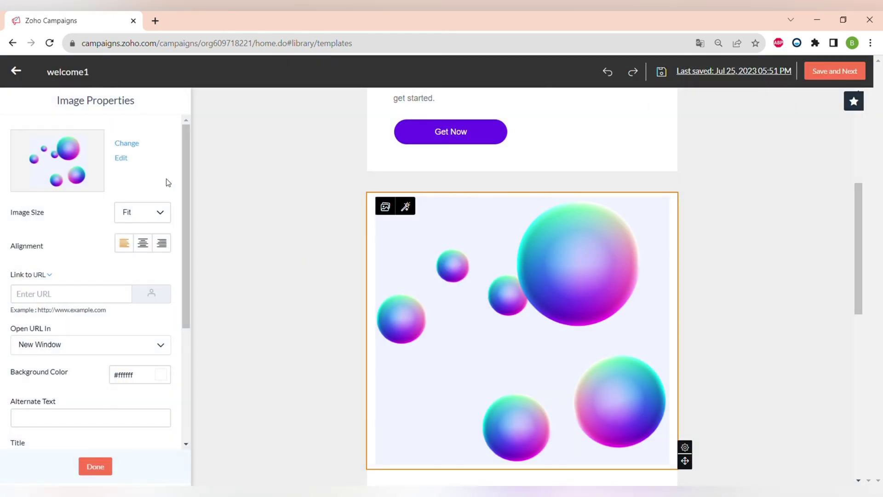
Step: In the Image Editor, layer the CRMOZ.png logo over the picture at 75% size
left_click(120, 158)
left_click(73, 309)
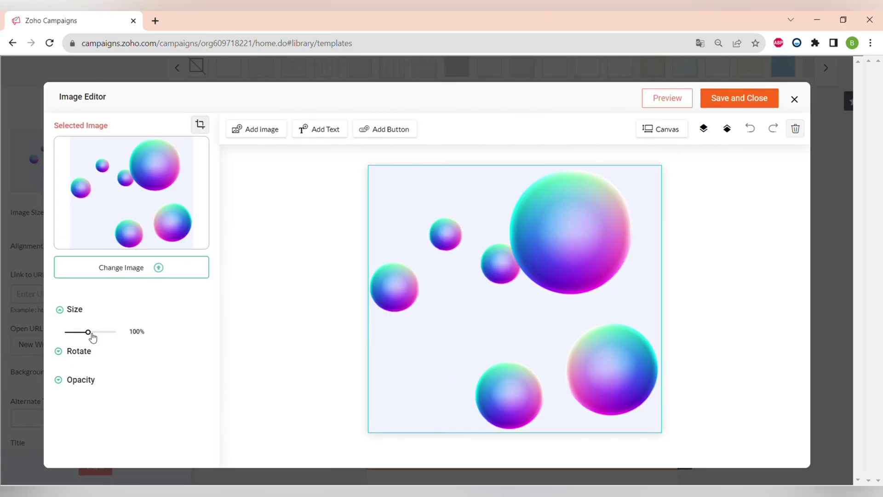
left_click(79, 351)
left_click(75, 395)
mouse_move(113, 419)
left_mouse_down()
mouse_move(73, 421)
mouse_move(113, 419)
left_mouse_up()
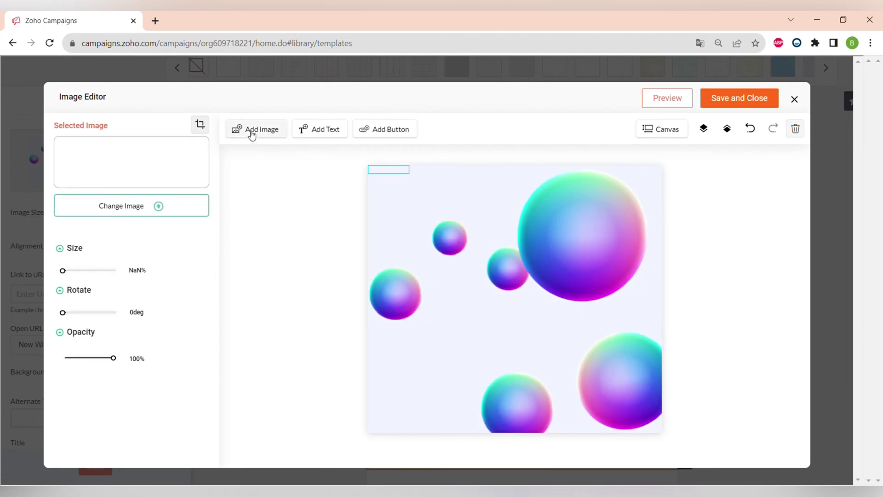
left_click(252, 134)
scroll(291, 377, "up", 10)
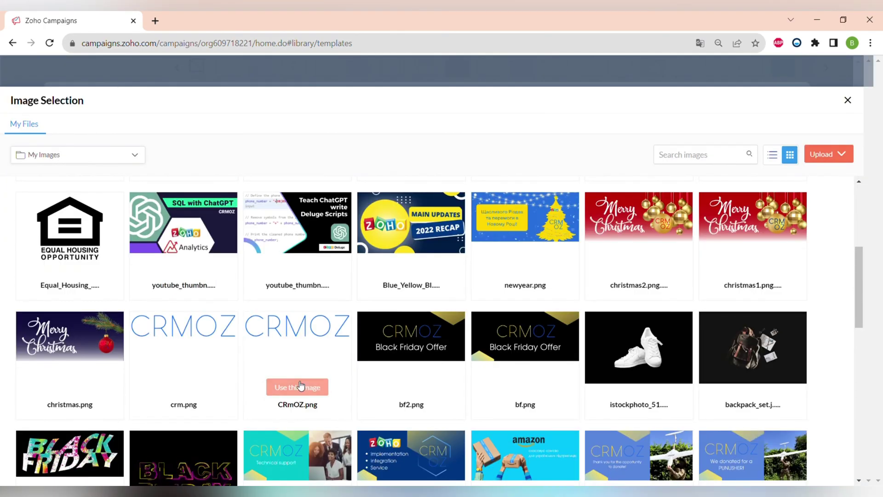
left_click(294, 386)
left_click_drag(529, 261, 517, 305)
mouse_move(75, 270)
left_mouse_down()
mouse_move(89, 271)
mouse_move(81, 270)
left_mouse_up()
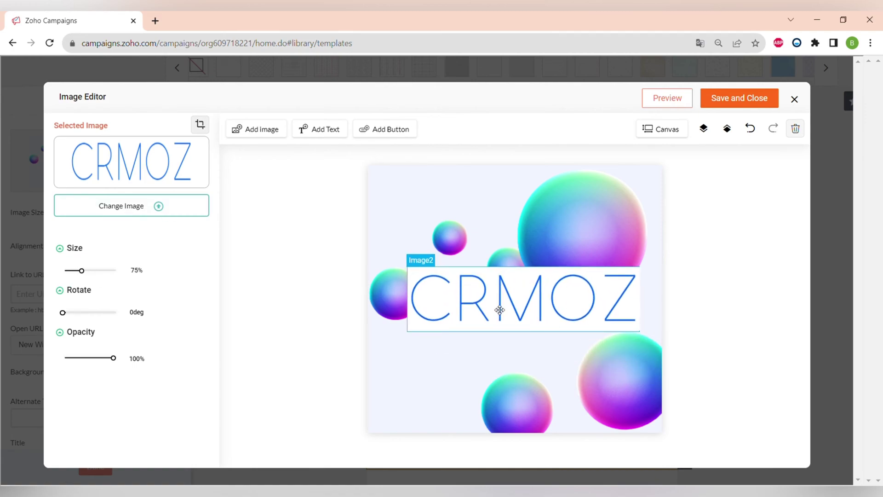
left_click_drag(113, 358, 148, 363)
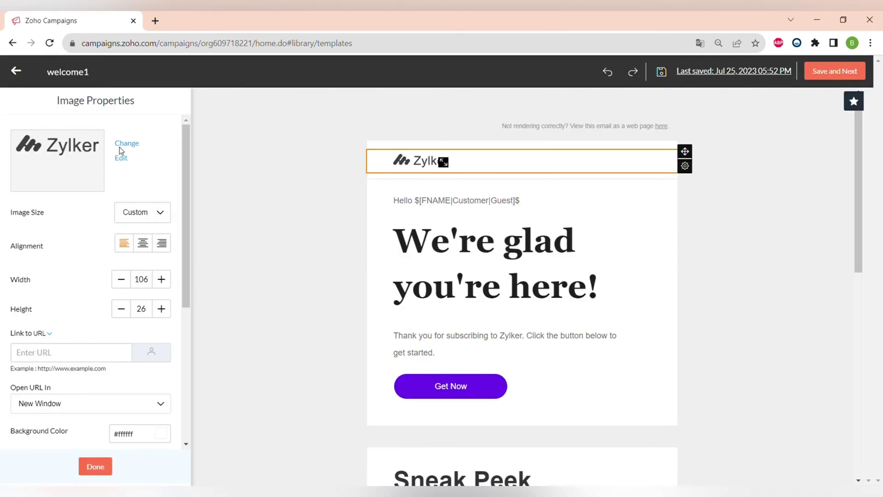
Step: Add a second exclamation mark to the end of the welcome headline
left_click(453, 239)
left_click(598, 291)
type("!")
Step: Replace the merge tag after Hello with the First Name merge tag
left_click(455, 342)
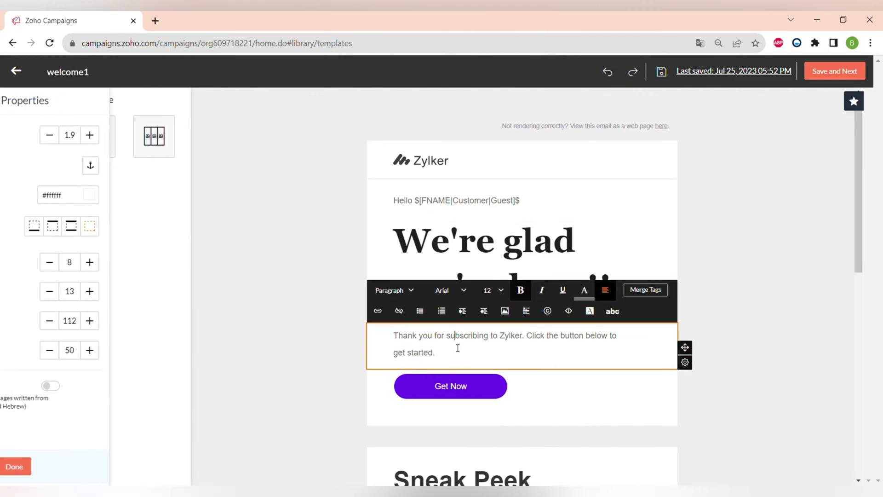
left_click(524, 201)
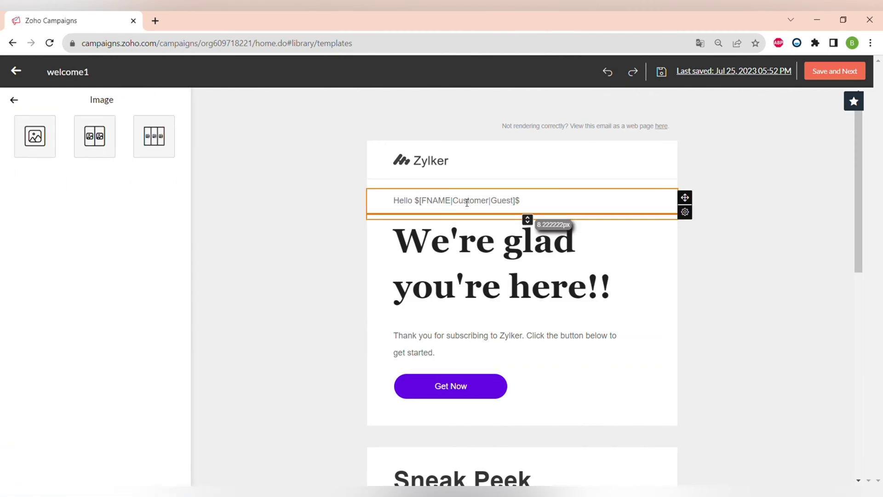
left_click_drag(524, 202, 416, 208)
key("BackSpace")
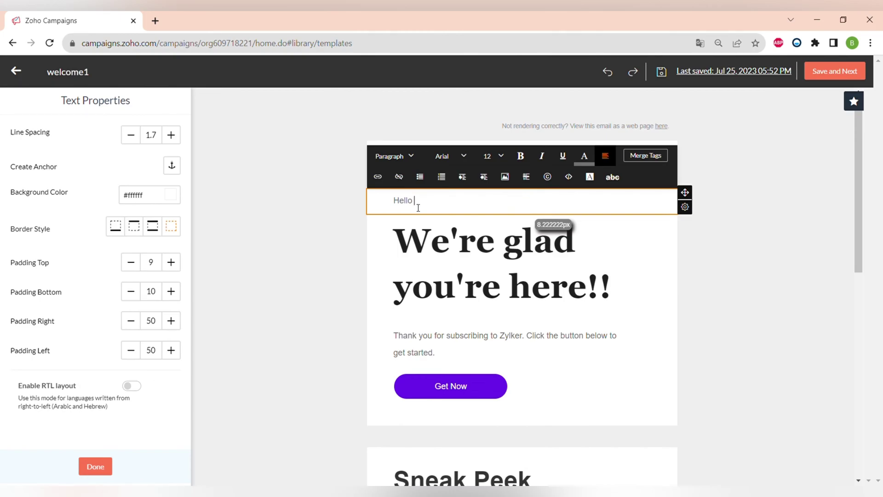
left_click(645, 156)
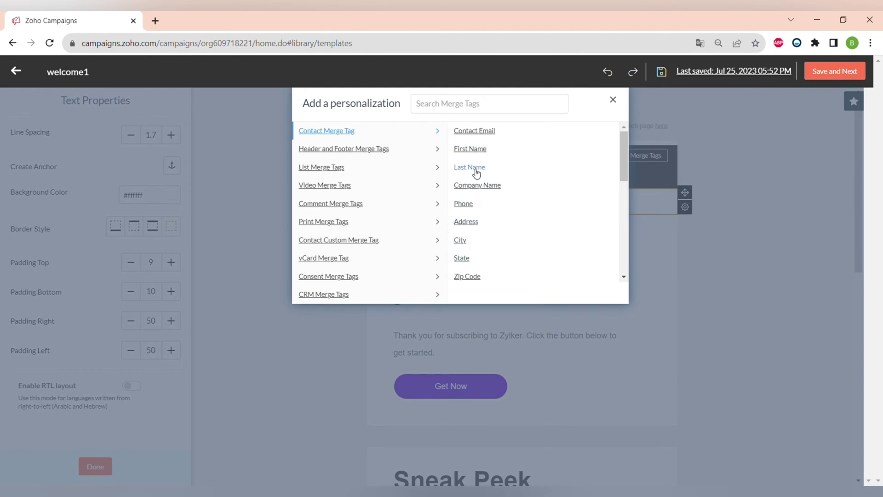
left_click(470, 149)
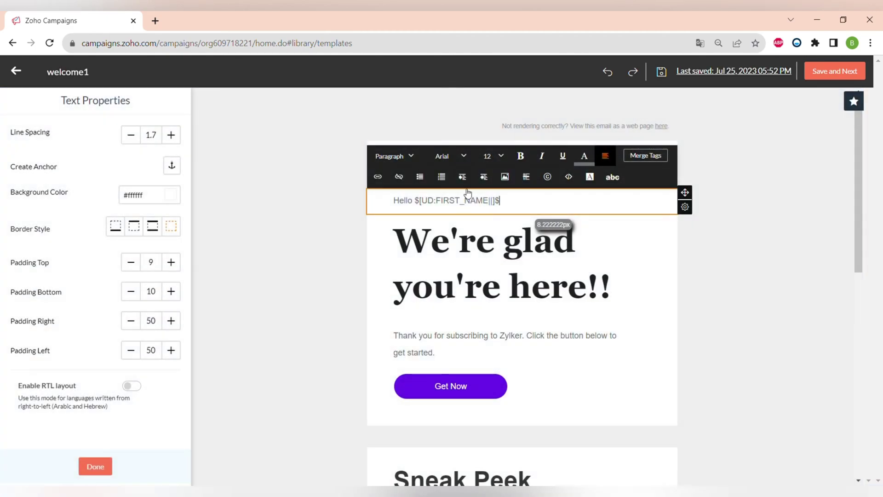
Step: Set the greeting line to font size 15 in Roboto
triple_click(514, 208)
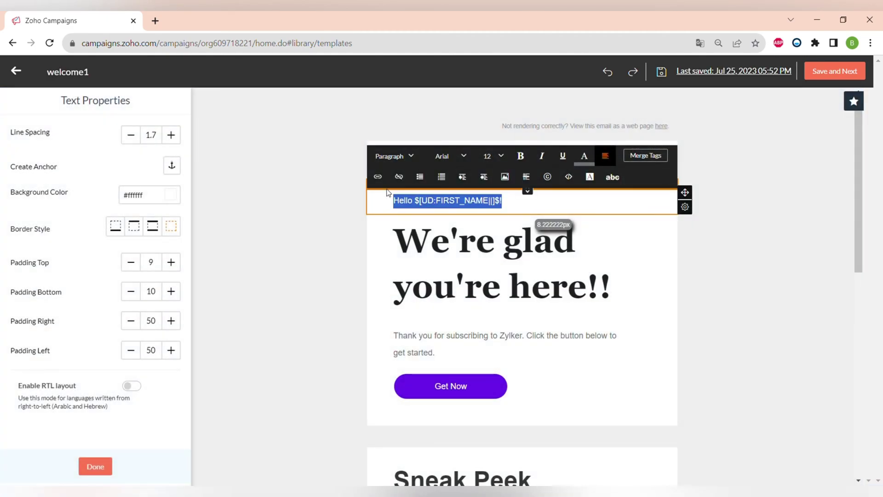
left_click(497, 157)
scroll(508, 252, "down", 3)
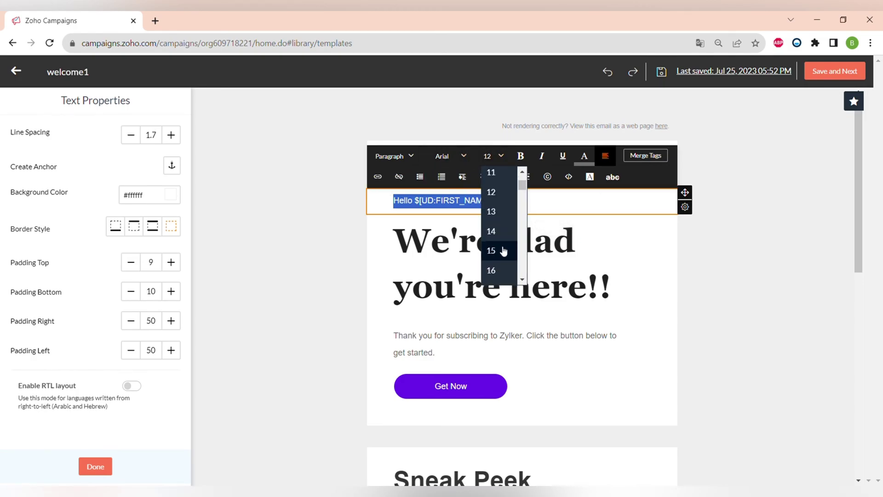
left_click(506, 252)
left_click(457, 156)
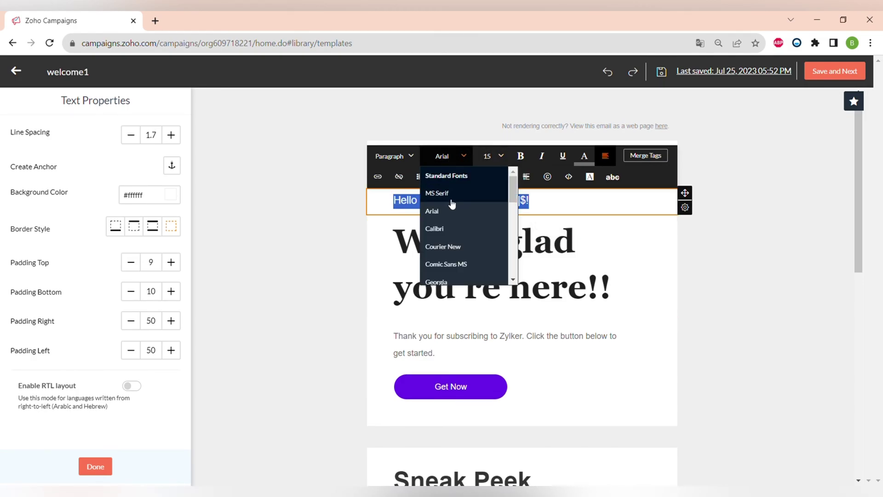
left_click(460, 230)
left_click(459, 156)
scroll(448, 248, "down", 5)
left_click(441, 248)
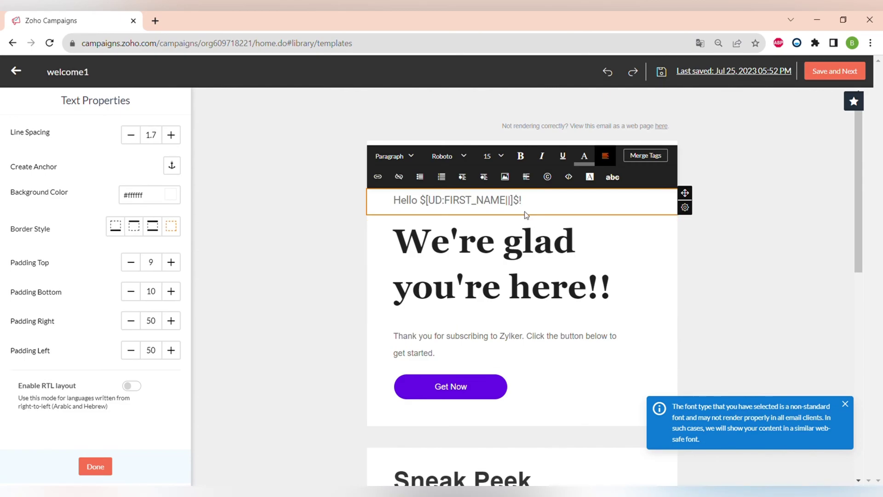
scroll(538, 276, "down", 2)
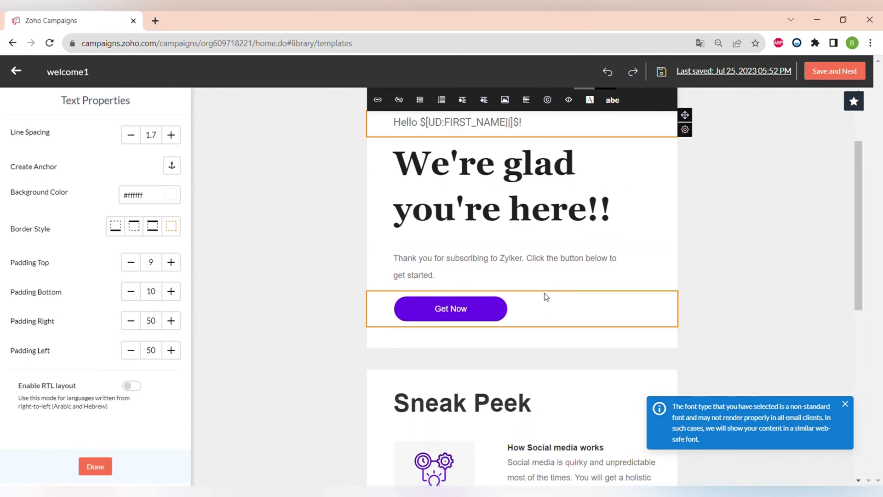
scroll(546, 297, "down", 2)
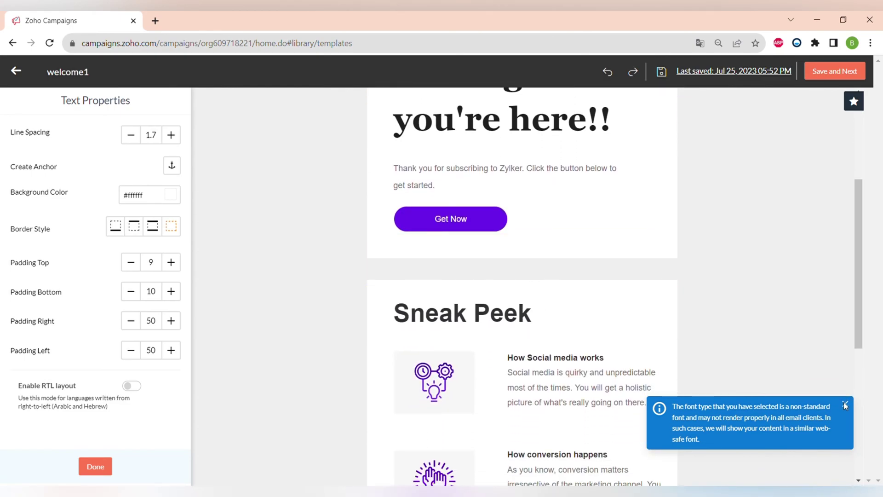
left_click(846, 403)
scroll(552, 340, "down", 4)
Step: Change the first Sneak Peek row's column split to 41:59
left_click(518, 208)
mouse_move(518, 208)
left_mouse_down()
mouse_move(469, 209)
mouse_move(502, 210)
left_mouse_up()
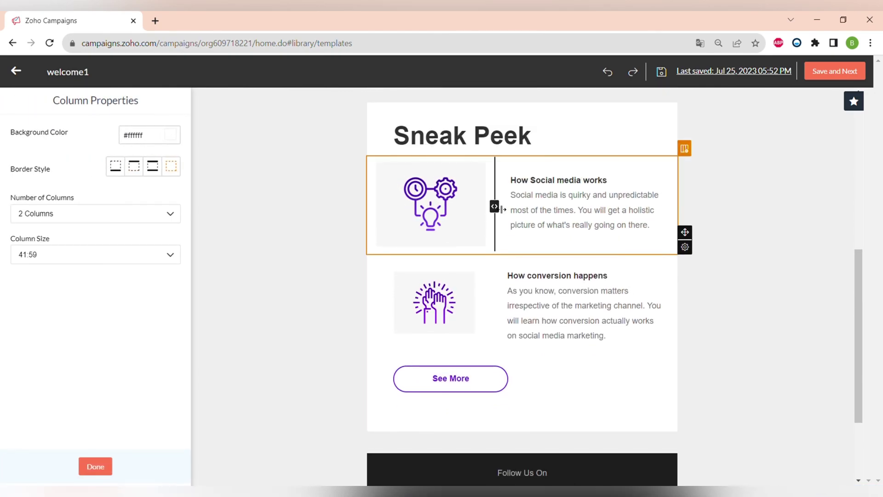
left_click(529, 288)
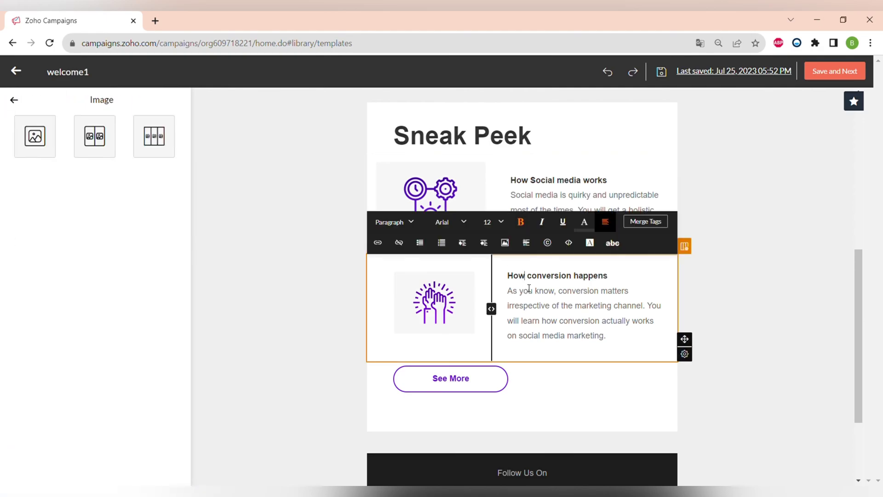
Step: Centre-align the See More button in its row and finish editing
left_click(528, 384)
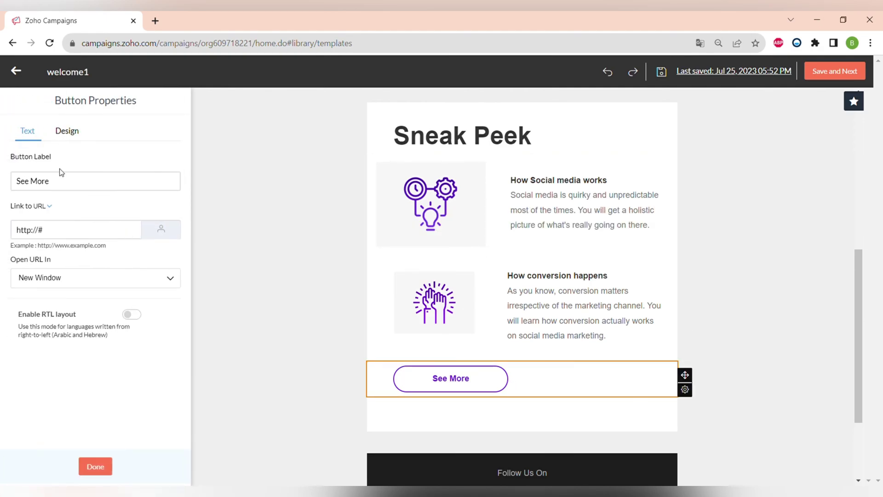
left_click(76, 234)
left_click(75, 132)
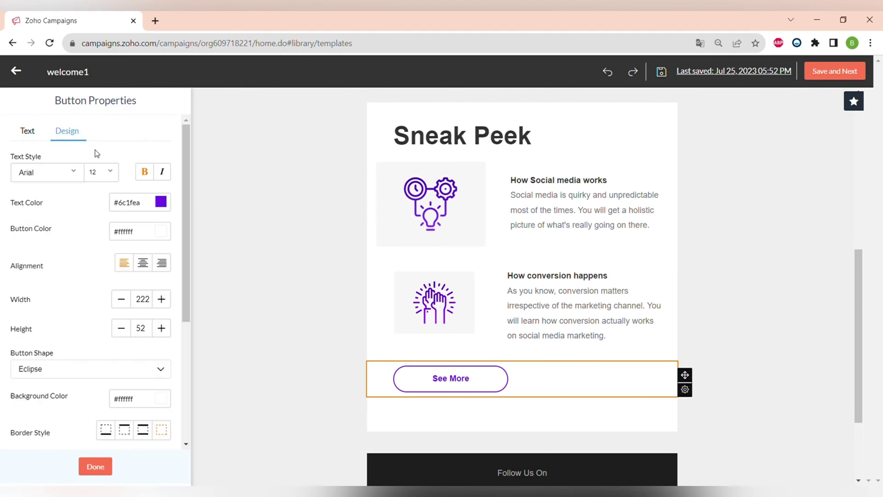
left_click(142, 269)
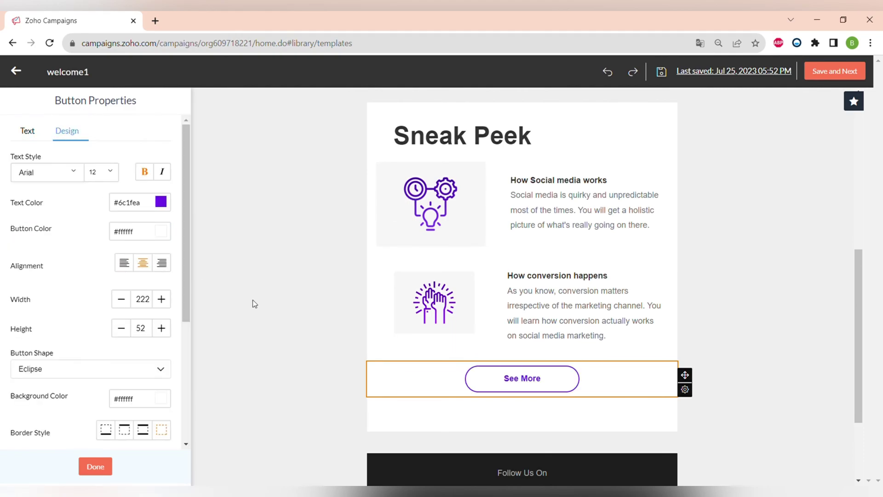
left_click(96, 466)
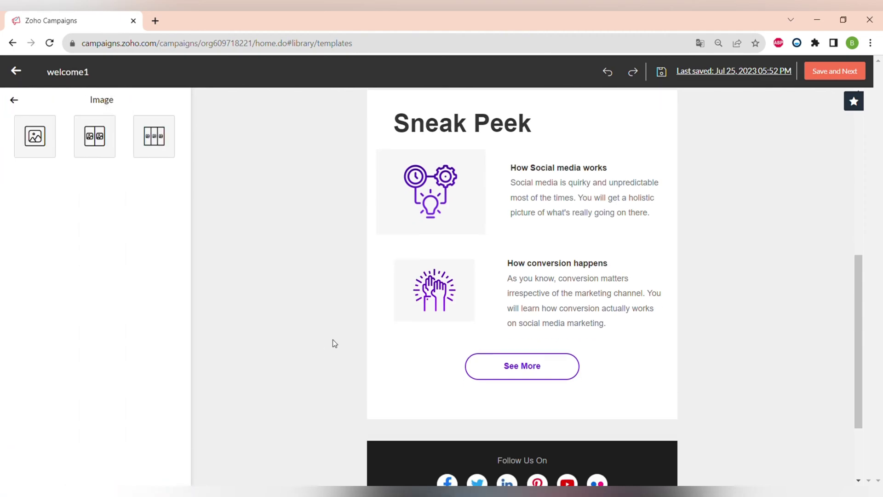
scroll(333, 340, "down", 3)
scroll(332, 340, "up", 5)
scroll(332, 339, "down", 3)
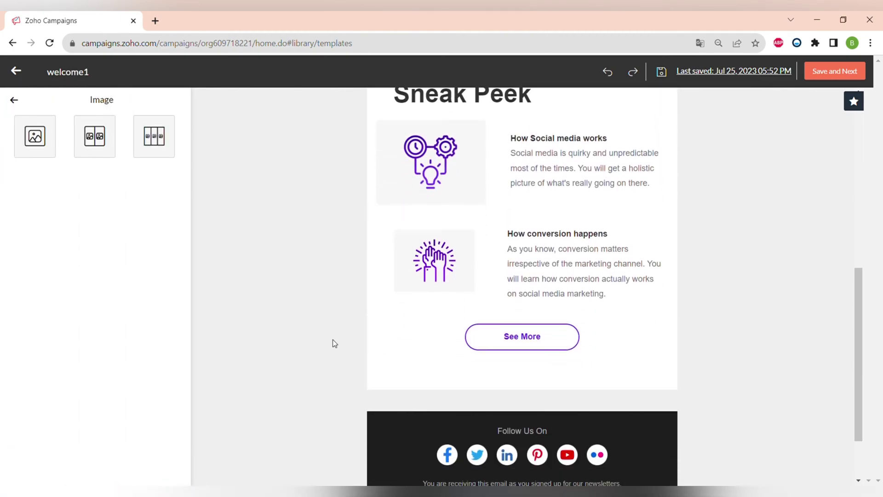
scroll(332, 340, "down", 2)
scroll(333, 341, "up", 9)
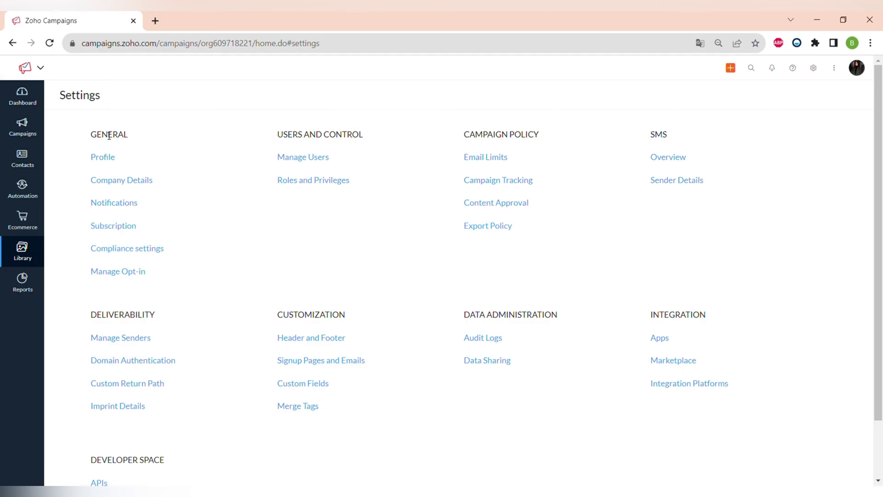
Step: In Settings, go to Users and Control > Roles and Privileges
left_click_drag(91, 134, 129, 142)
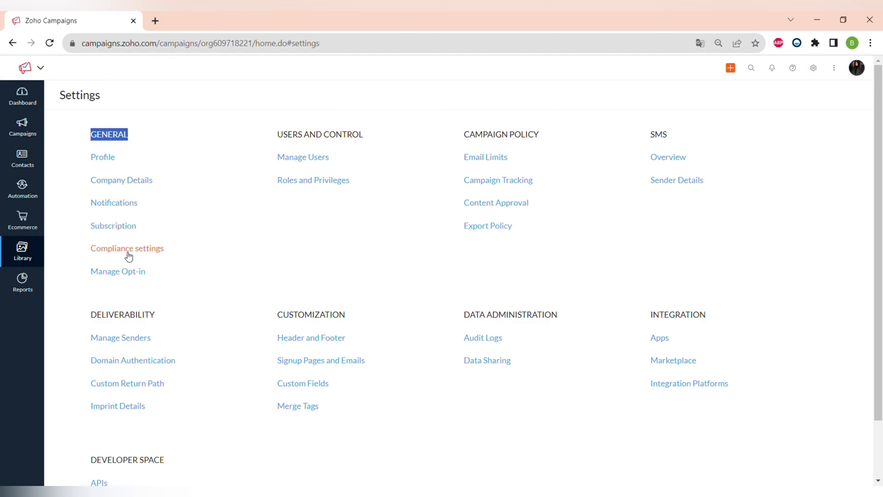
left_click_drag(251, 124, 365, 142)
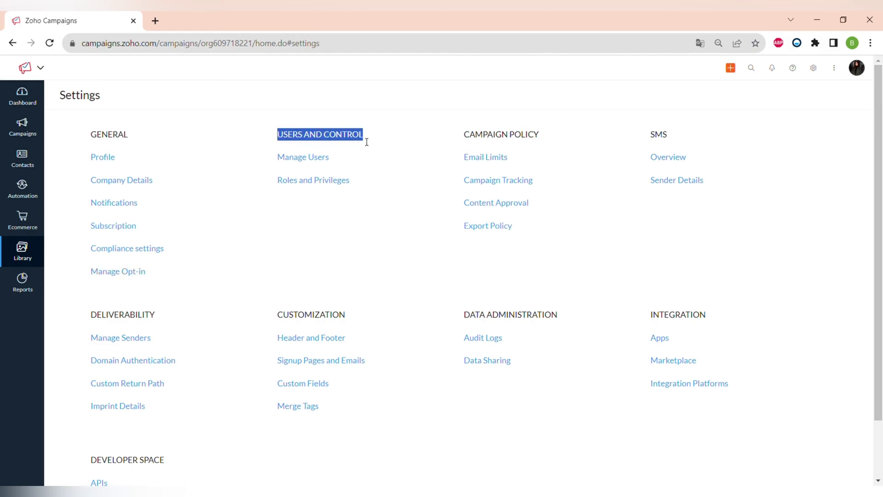
left_click(366, 141)
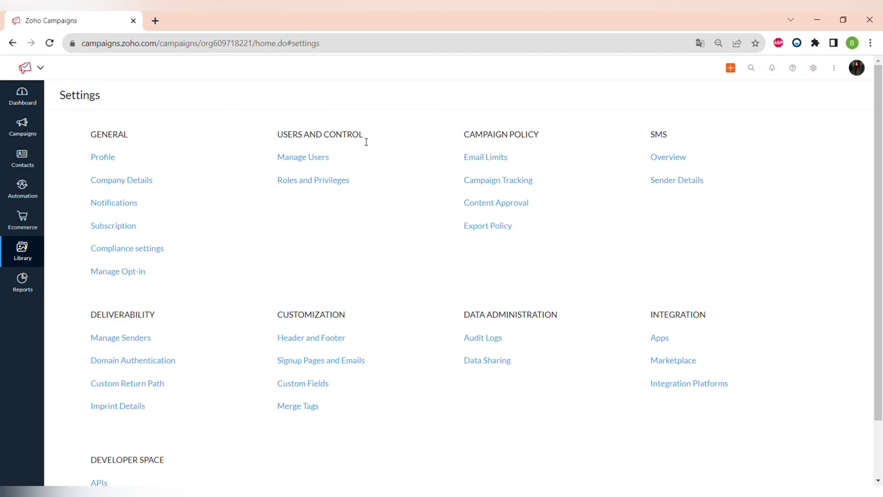
left_click(338, 182)
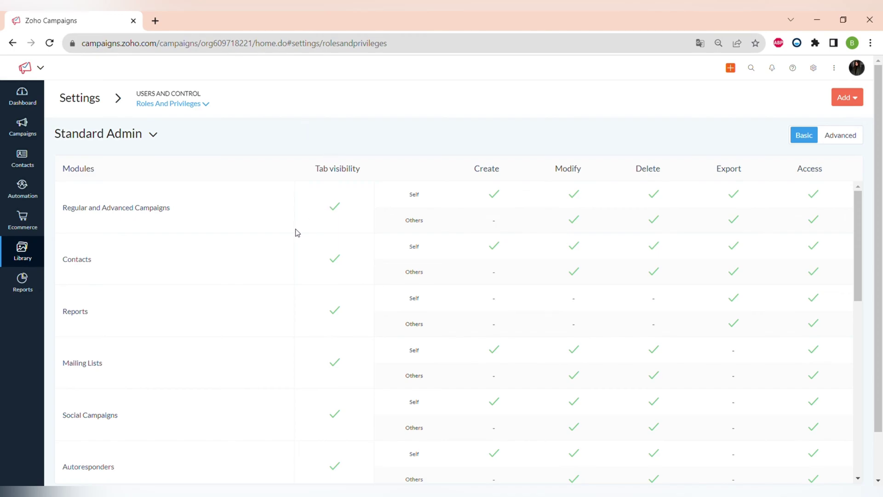
Step: Review the role list and Standard Admin permissions table, then return to Settings with Alt+Left
left_click(155, 134)
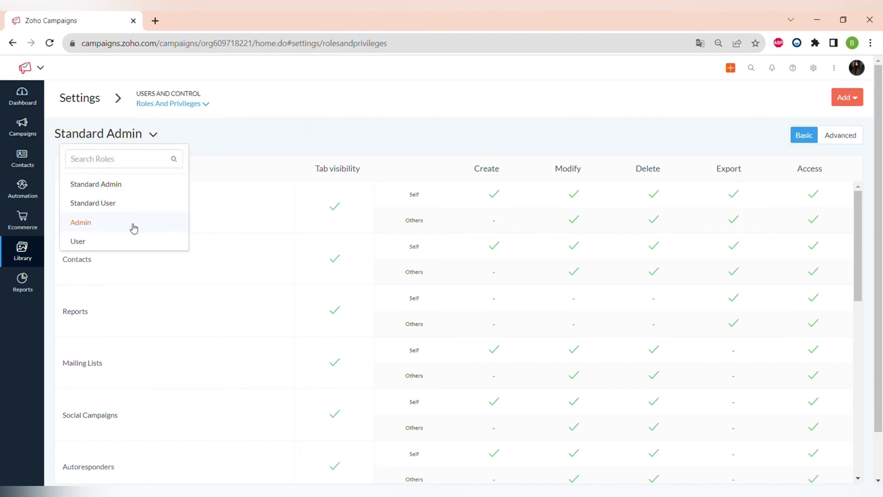
left_click(152, 136)
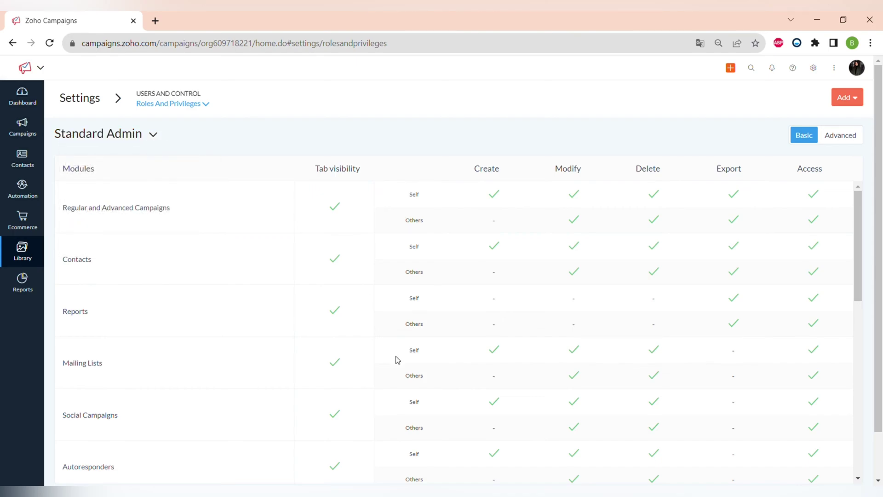
scroll(398, 359, "down", 5)
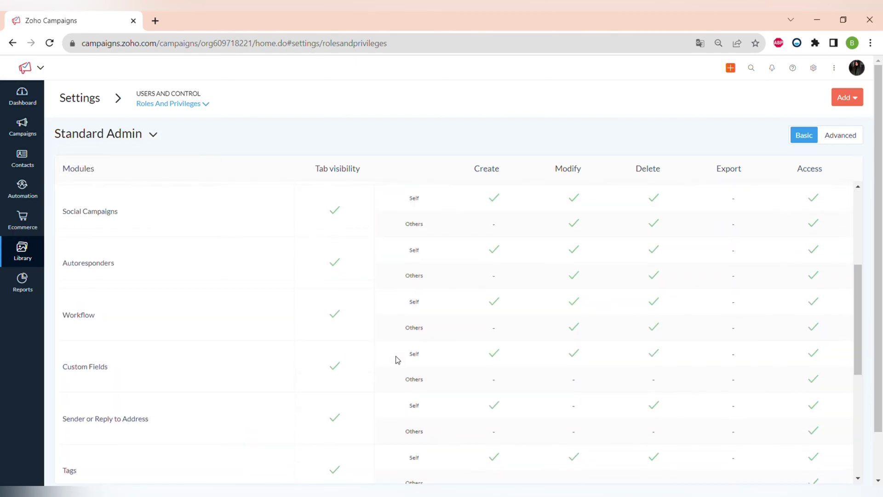
scroll(398, 360, "up", 1)
left_click_drag(743, 172, 714, 173)
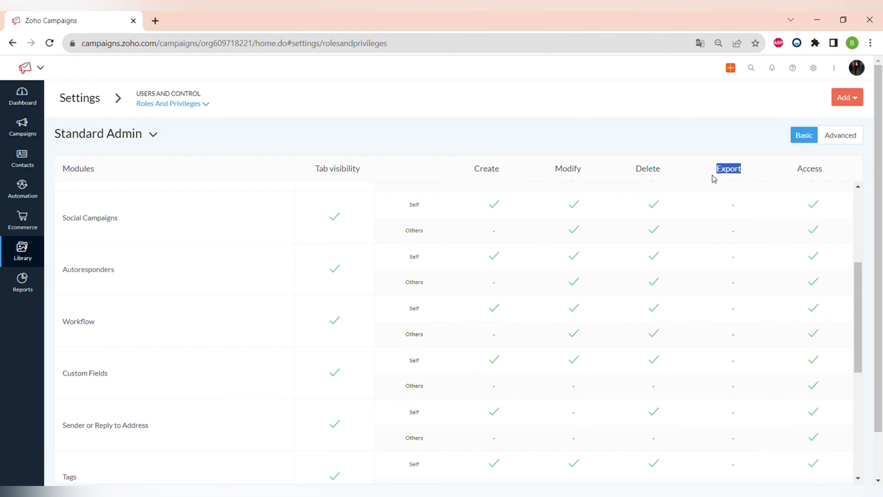
scroll(706, 268, "up", 3)
scroll(707, 270, "up", 2)
left_click_drag(105, 275, 63, 282)
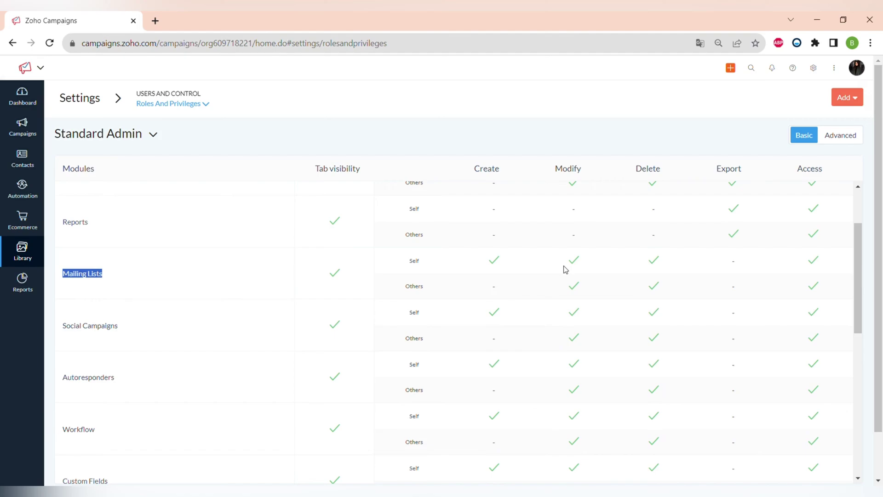
left_click(545, 104)
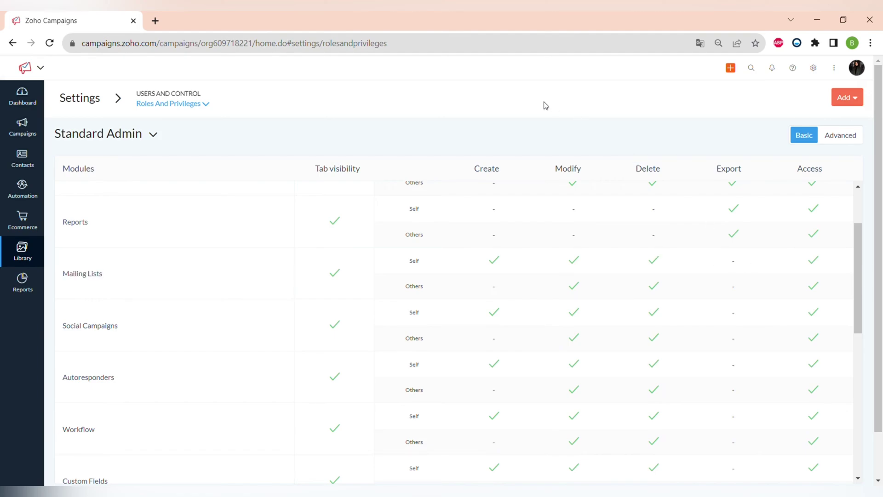
key("alt+Left")
left_click_drag(462, 134, 545, 142)
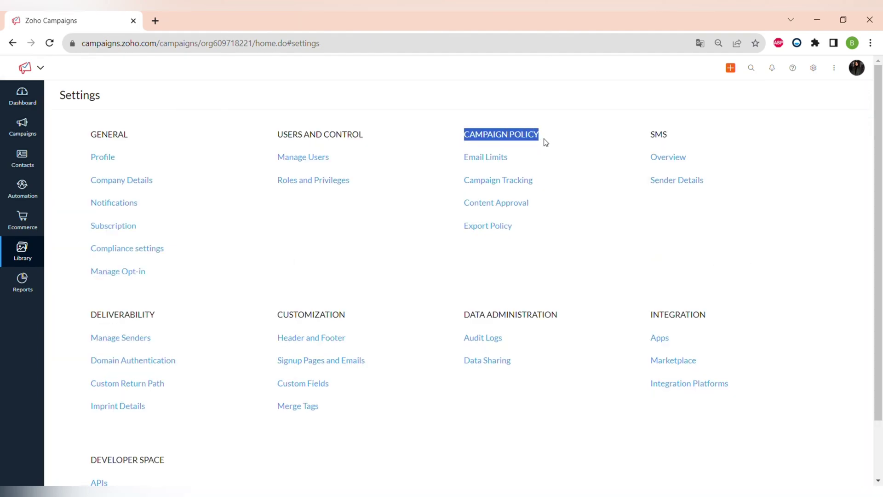
left_click(521, 159)
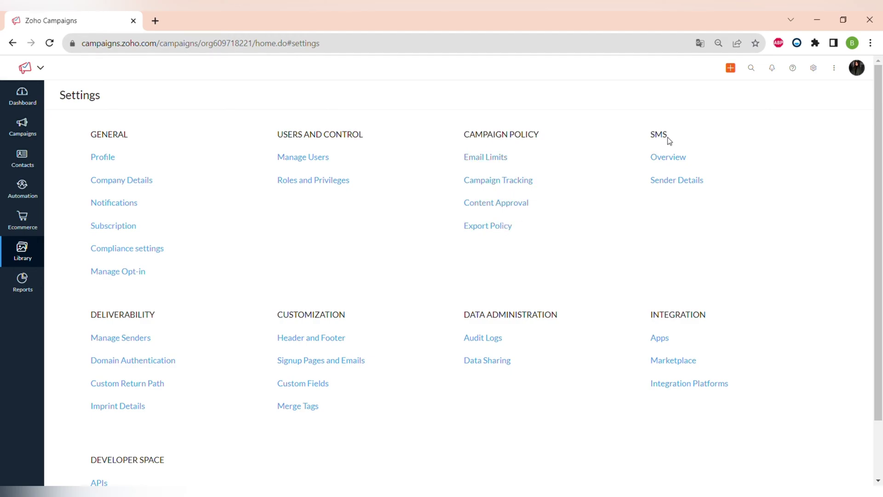
scroll(285, 257, "down", 2)
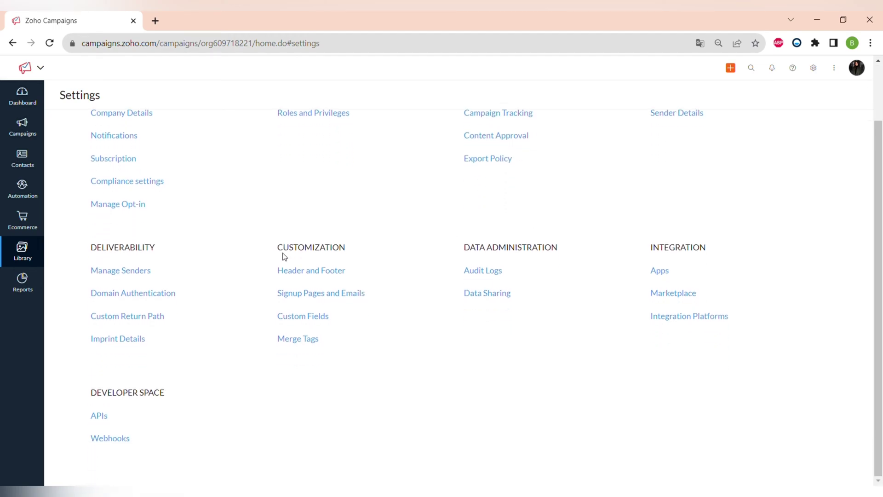
left_click_drag(91, 248, 163, 251)
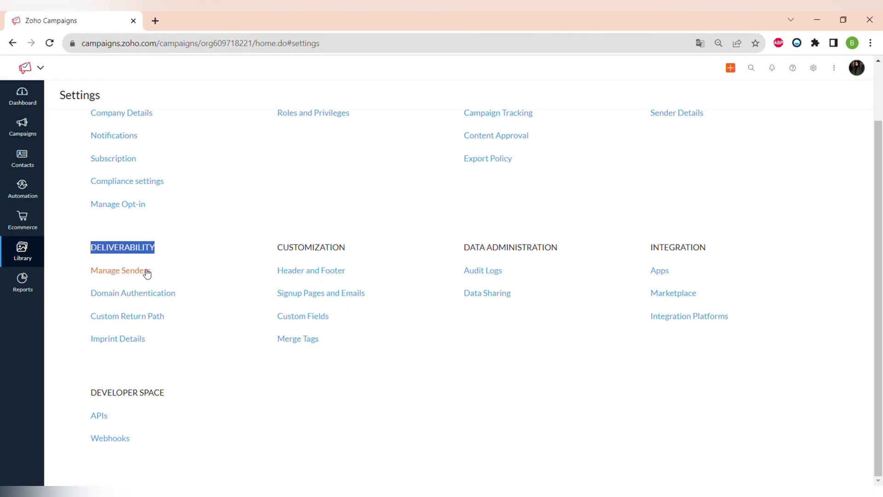
left_click(99, 295)
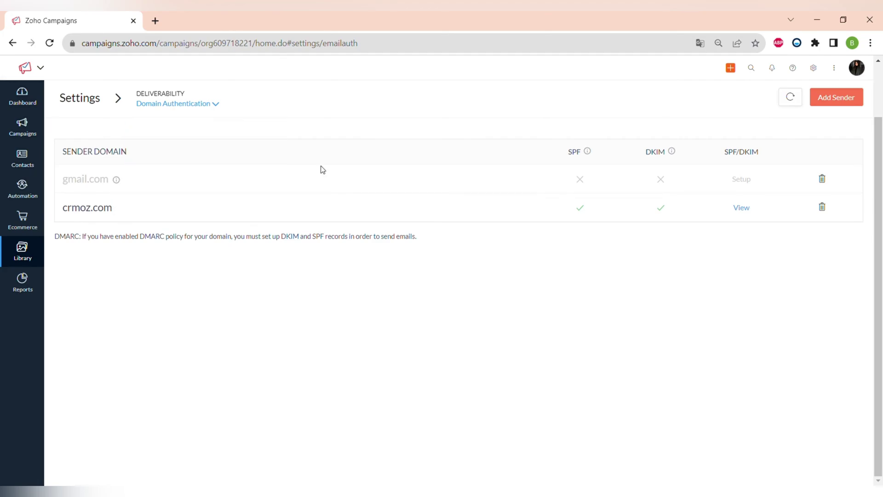
left_click(13, 43)
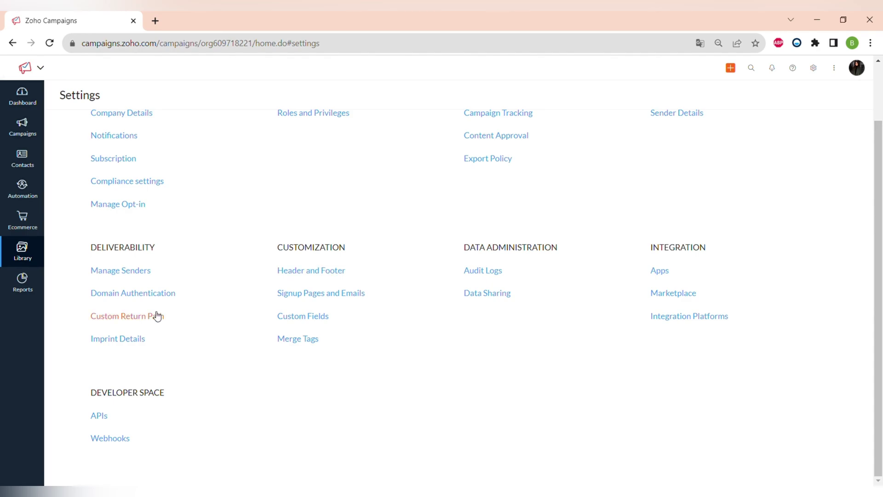
left_click_drag(282, 252, 350, 257)
left_click(332, 273)
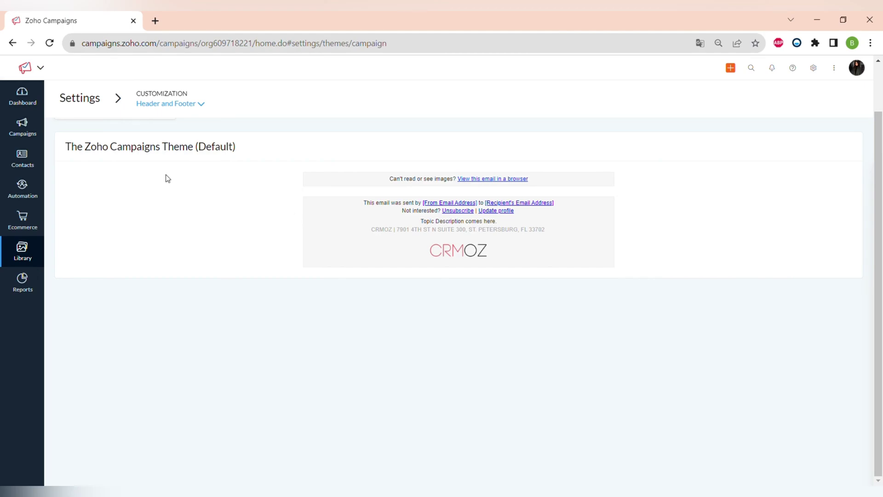
triple_click(74, 147)
left_click(274, 150)
key("alt+Left")
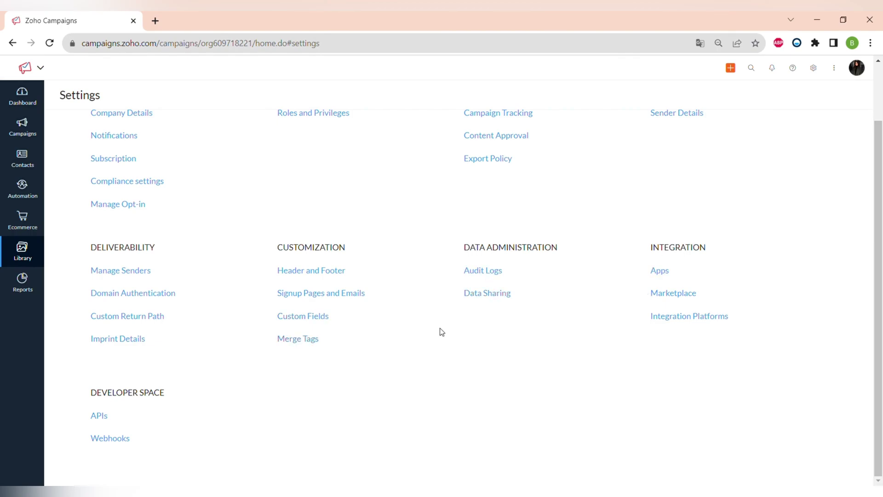
left_click_drag(650, 248, 709, 253)
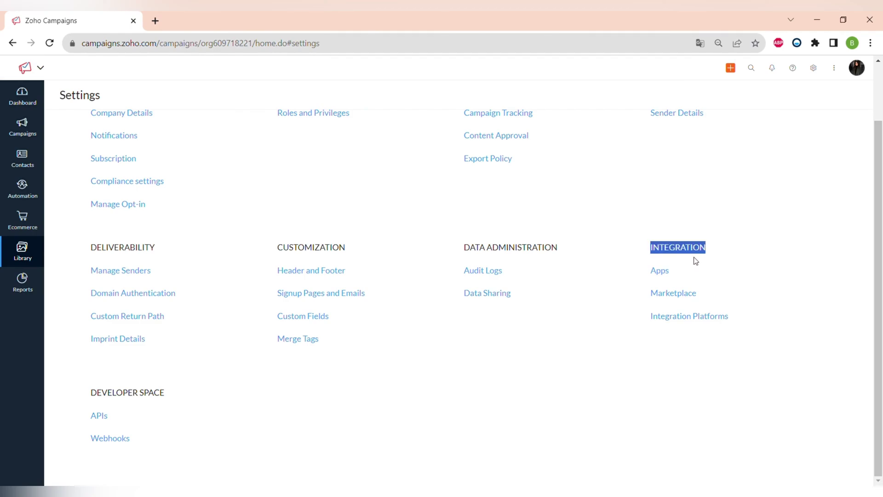
left_click(661, 271)
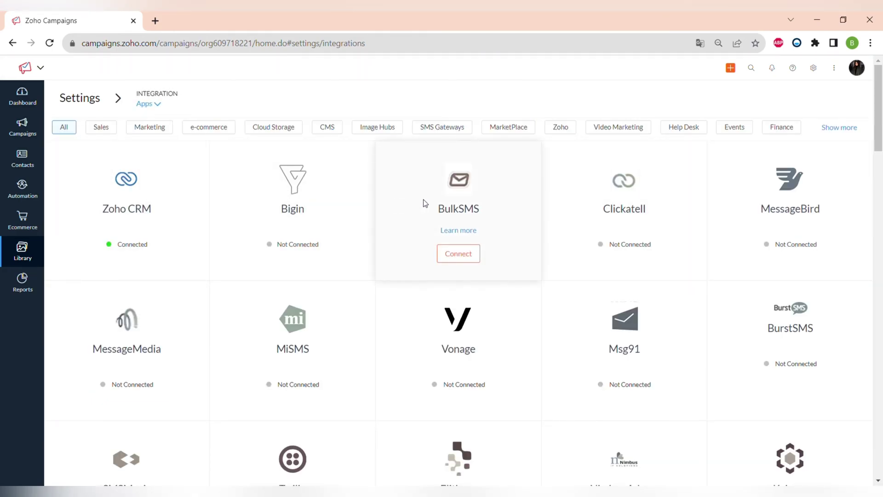
mouse_move(812, 240)
scroll(641, 333, "down", 4)
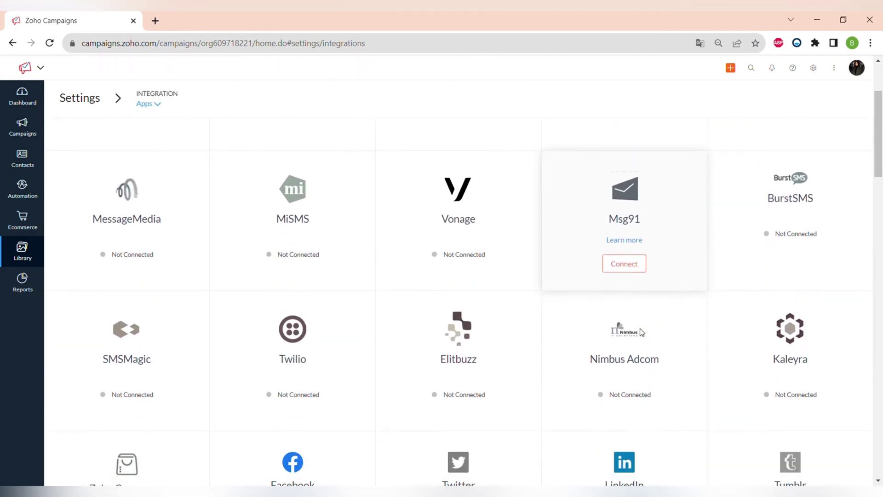
scroll(642, 332, "down", 4)
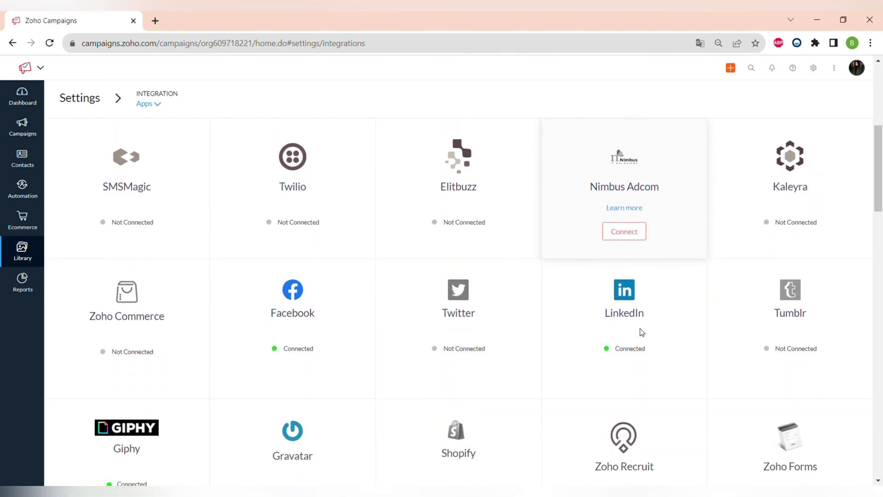
scroll(642, 332, "down", 2)
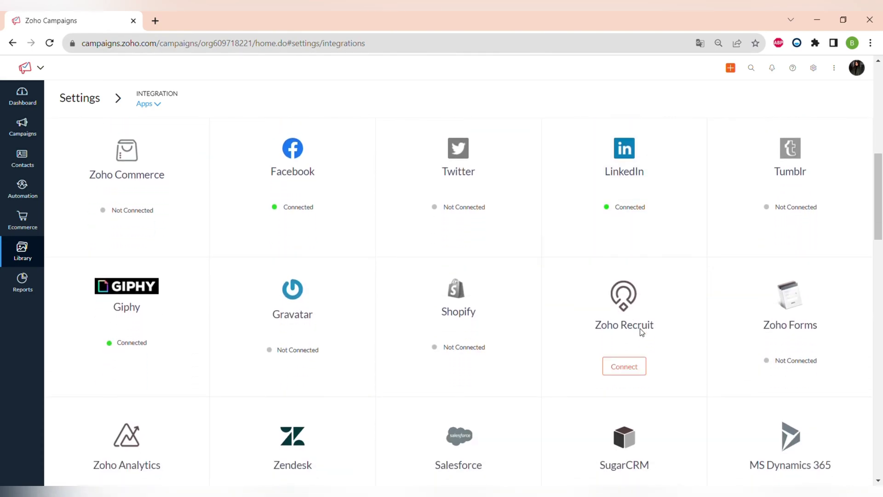
scroll(641, 332, "down", 1)
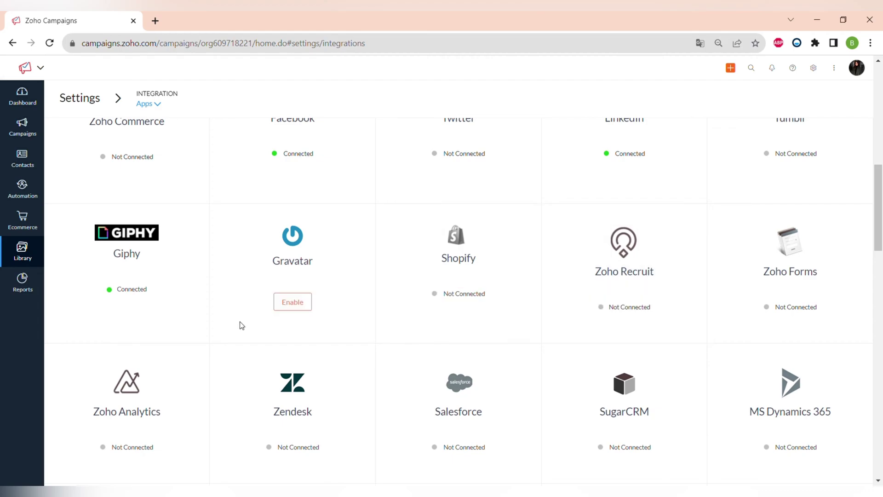
scroll(608, 287, "down", 4)
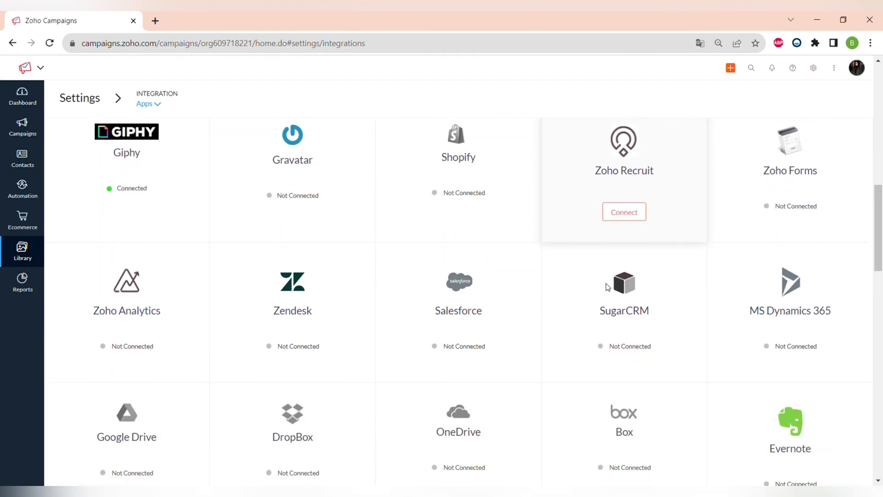
scroll(608, 287, "down", 2)
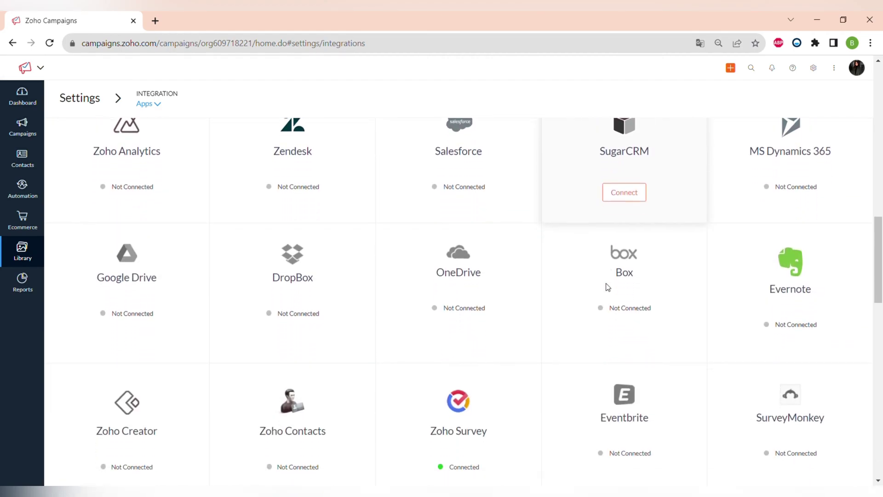
scroll(519, 286, "down", 4)
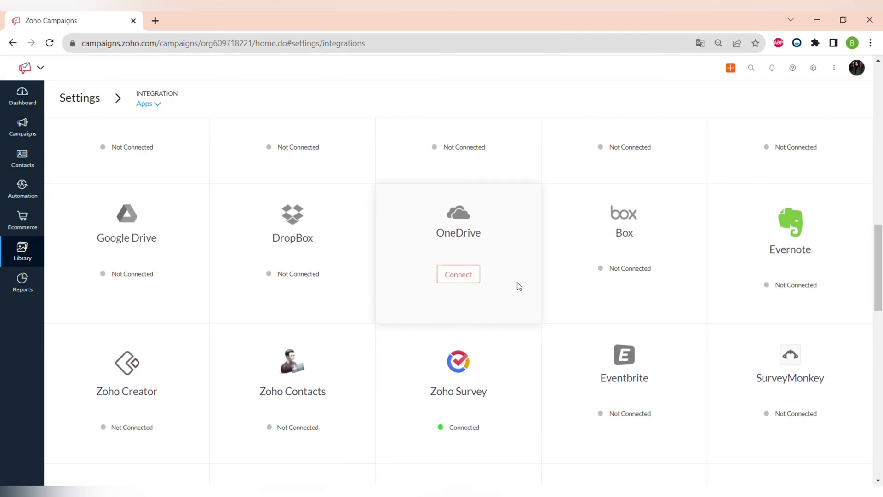
scroll(519, 286, "down", 9)
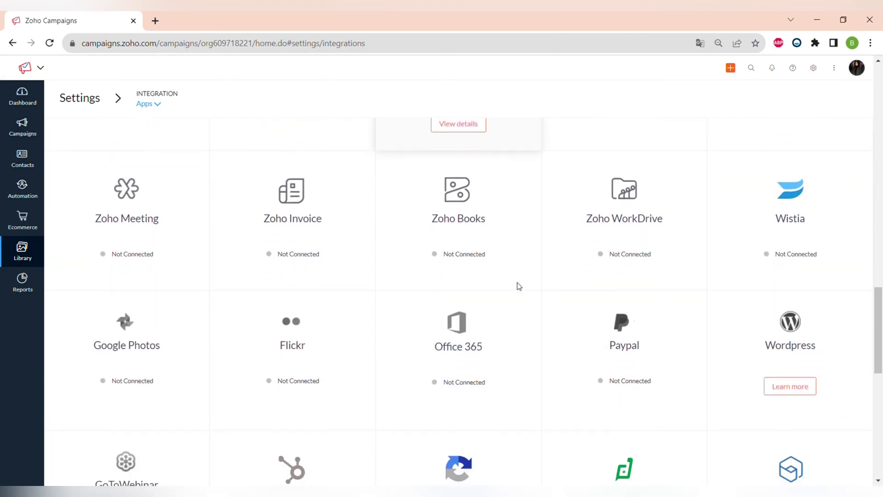
scroll(519, 286, "down", 4)
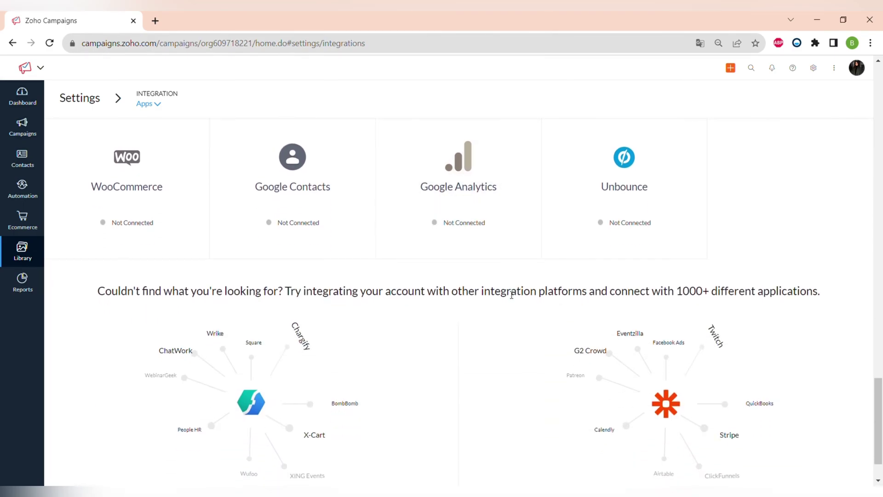
scroll(511, 295, "down", 2)
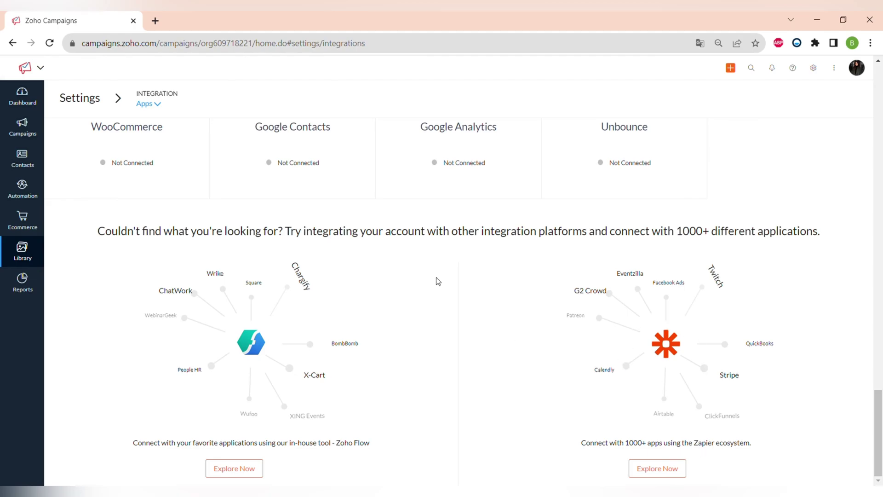
left_click(7, 46)
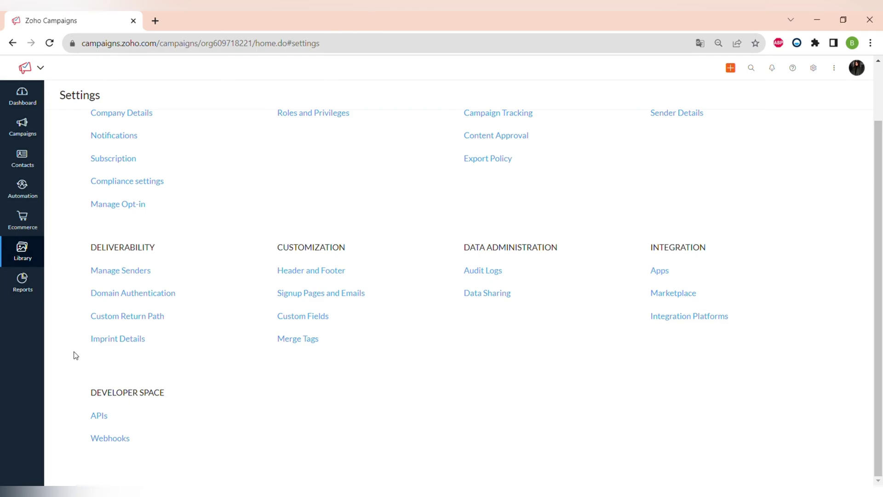
Step: Look over the Sent Campaigns report, then go to the Email Campaigns list
left_click(20, 288)
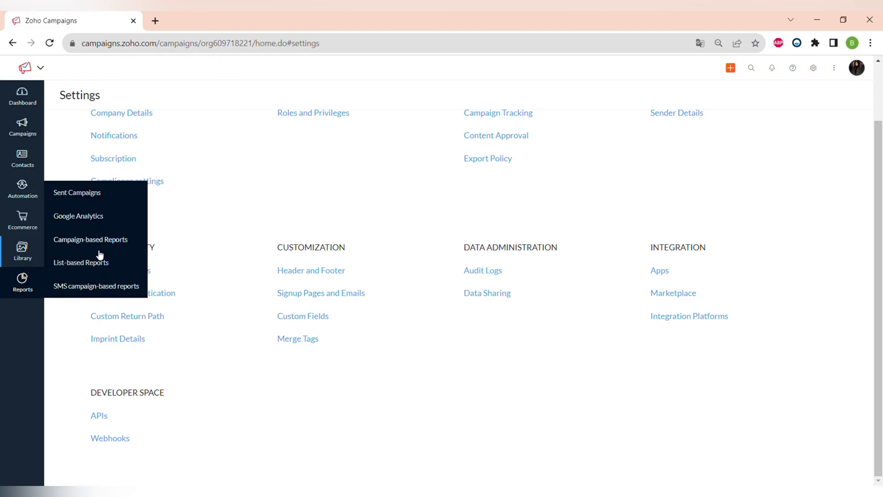
left_click(82, 198)
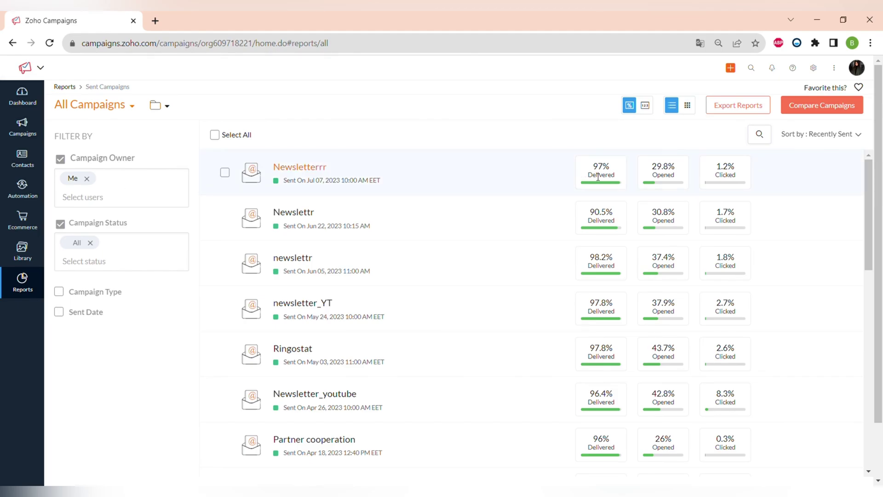
scroll(659, 230, "down", 2)
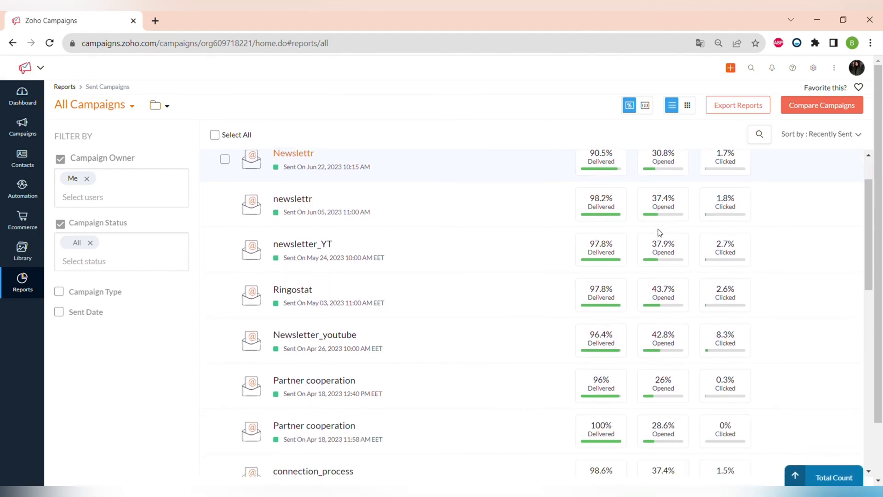
scroll(627, 302, "down", 1)
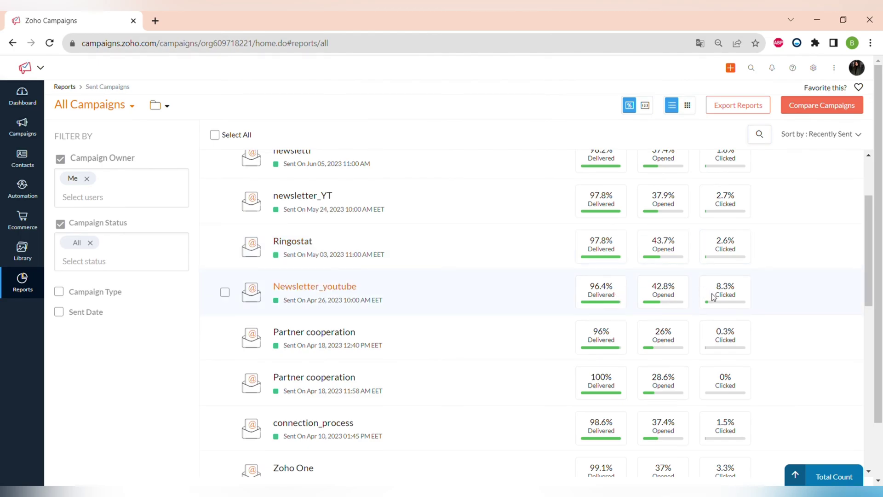
scroll(712, 297, "up", 3)
left_click(23, 127)
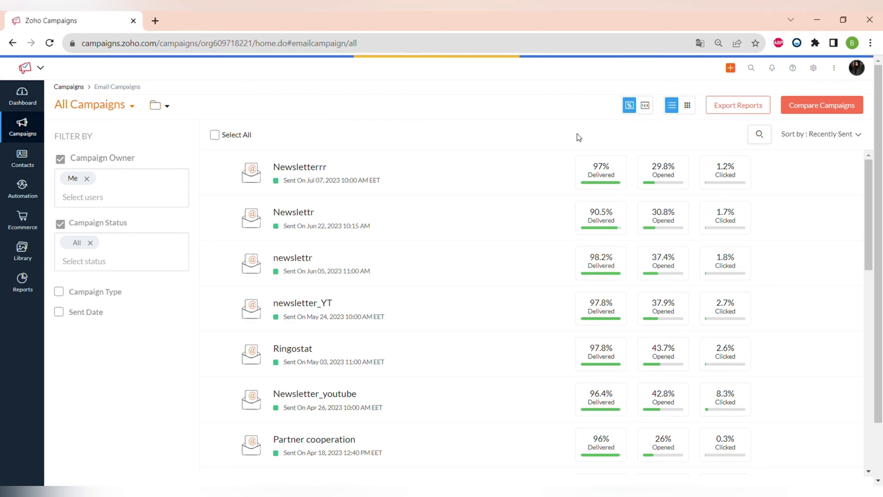
Step: Start a new campaign and choose Create New on the Regular email card
left_click(818, 110)
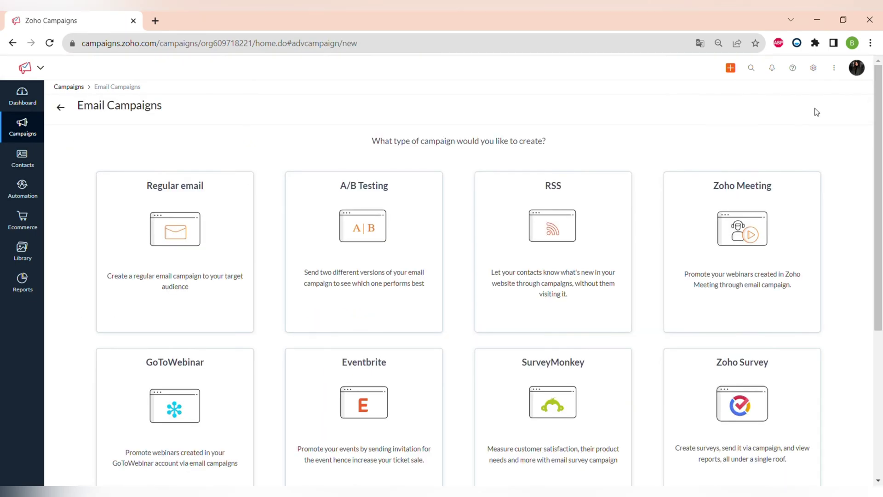
mouse_move(210, 203)
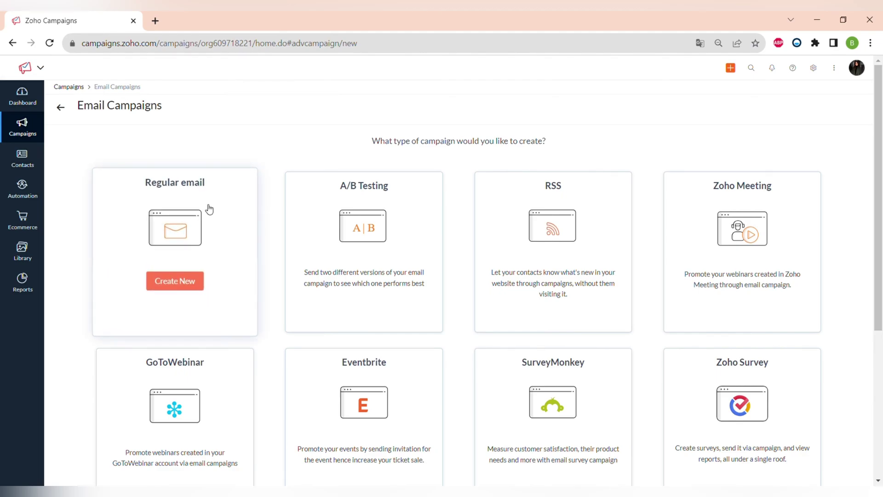
mouse_move(446, 204)
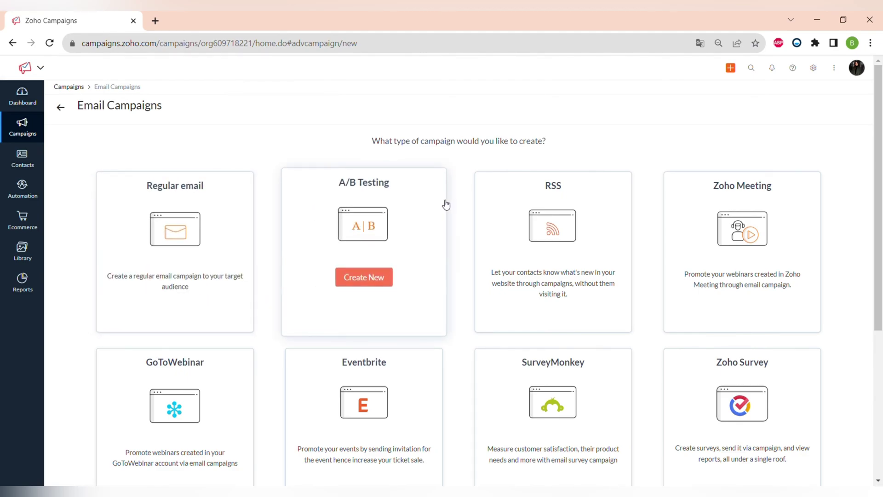
scroll(836, 272, "down", 2)
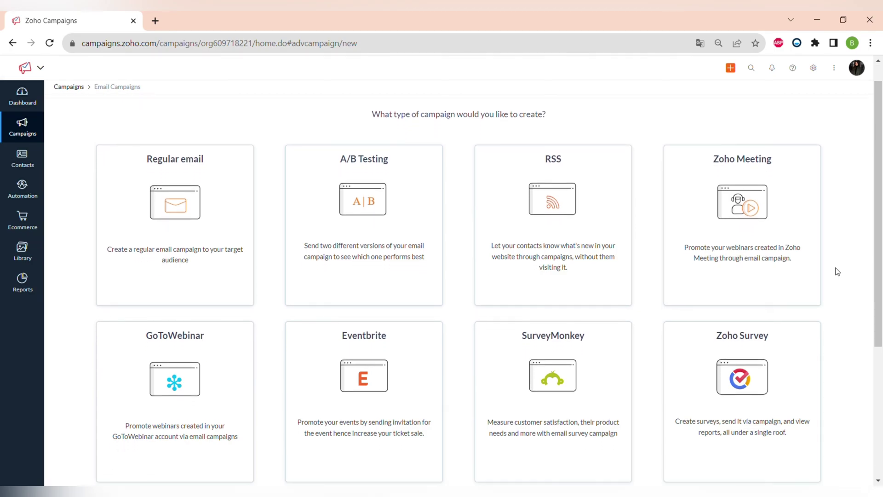
scroll(837, 272, "down", 5)
scroll(837, 272, "up", 6)
mouse_move(129, 288)
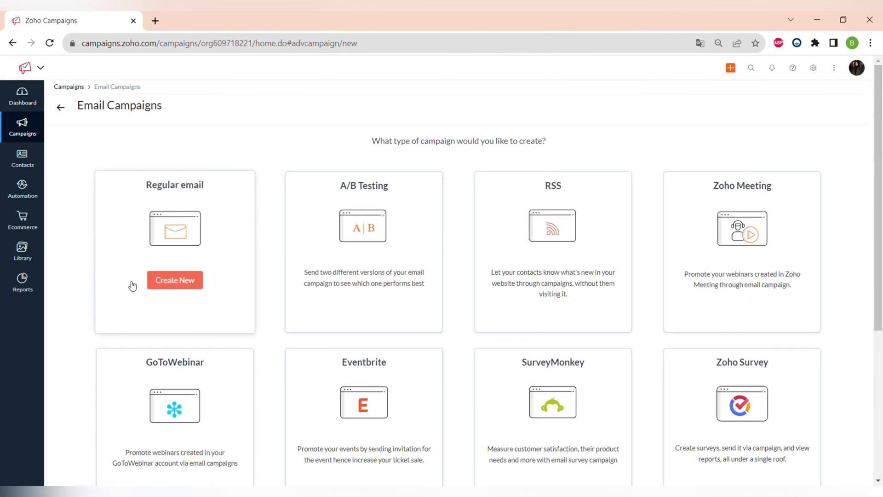
left_click(173, 282)
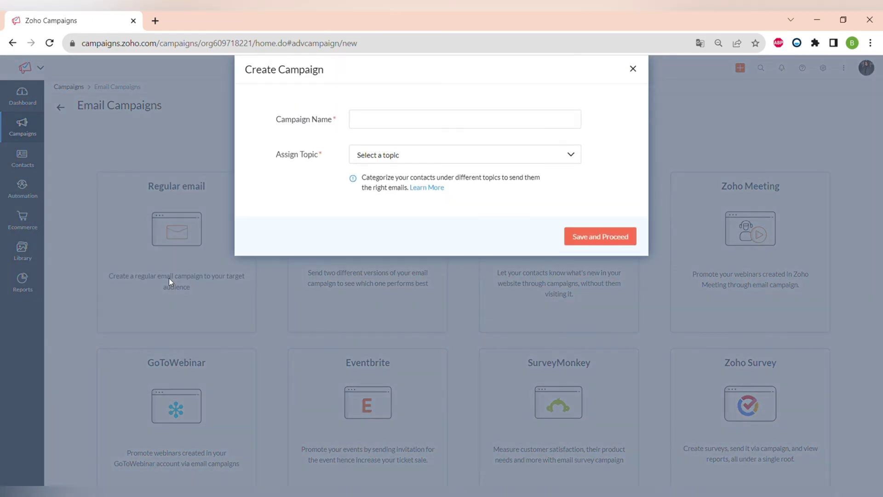
Step: Name the campaign 'Welcome', assign it the Marketing topic, and save it
left_click(405, 125)
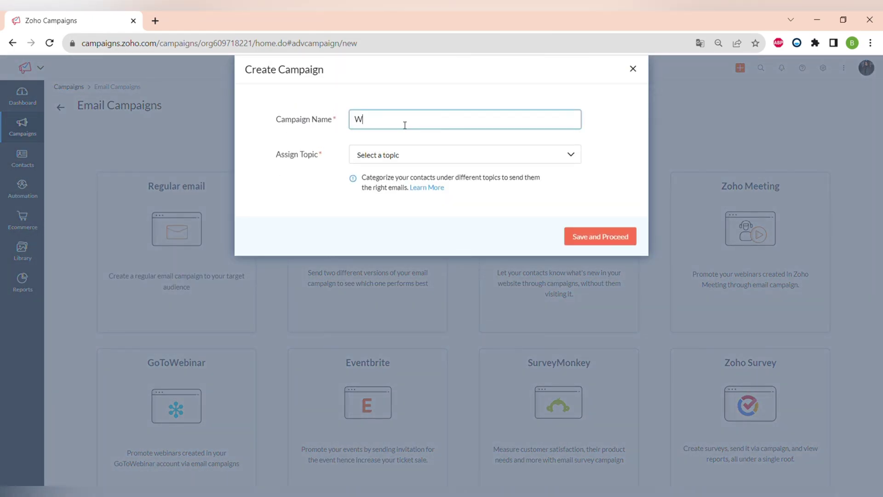
left_click(391, 155)
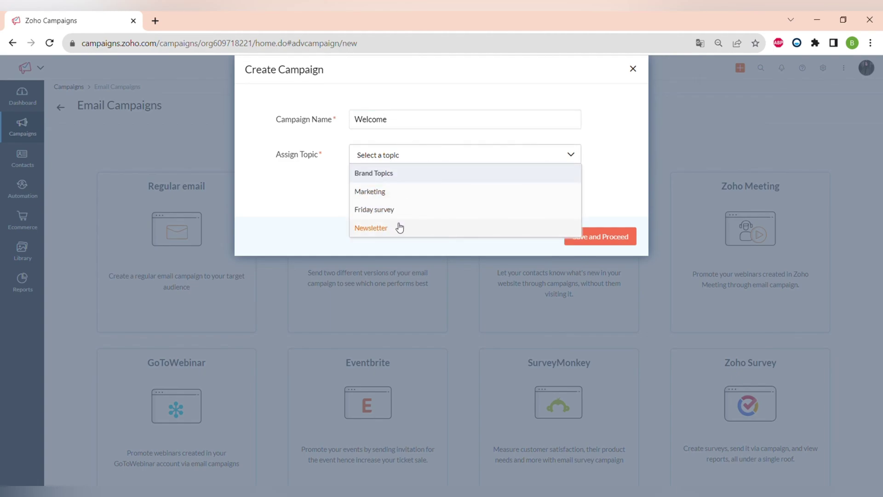
left_click(391, 192)
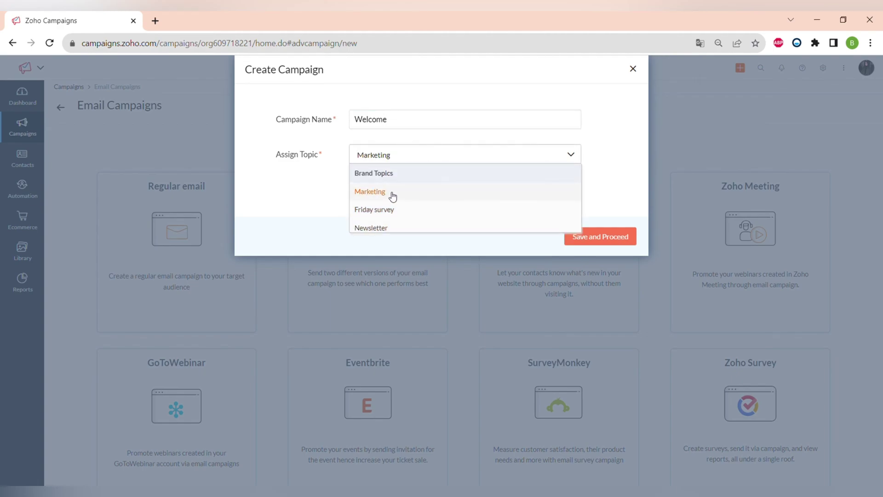
left_click(594, 236)
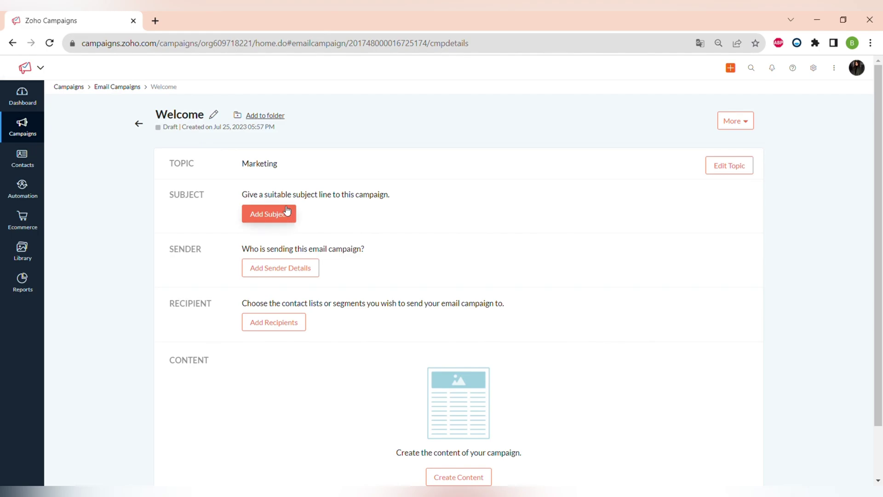
Step: Set the subject to 'Hello, $[FNAME|Customer]$! Welcome to CRMOZ!' ending with a grinning emoji
left_click(269, 214)
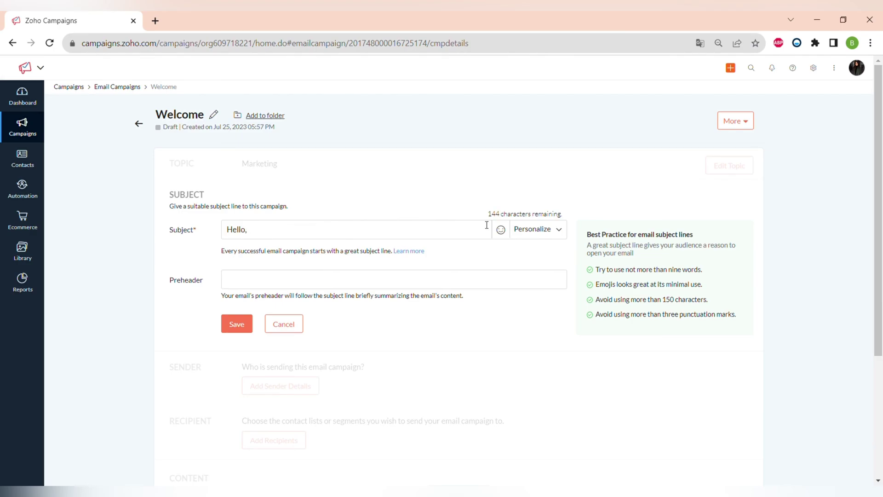
left_click(533, 234)
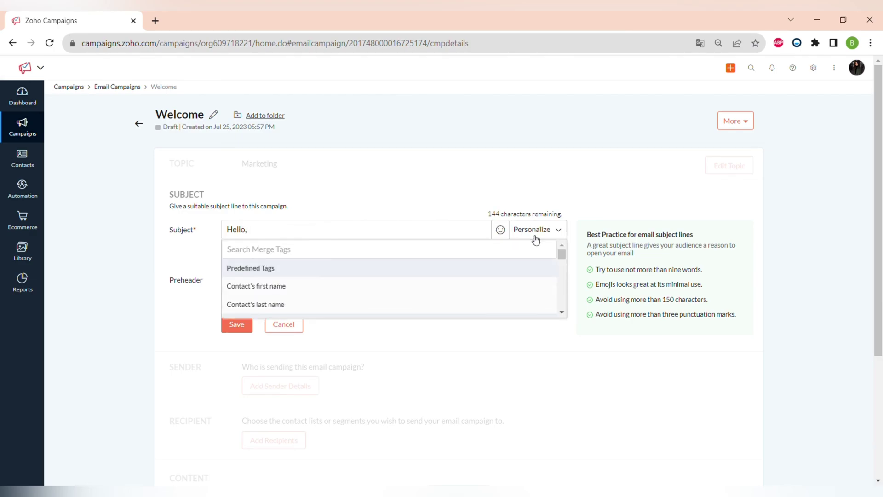
left_click(425, 288)
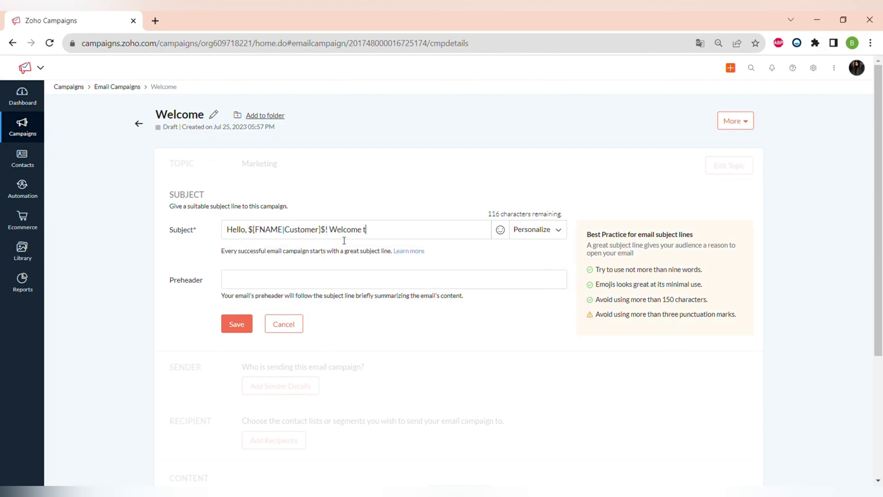
type("! Welcome to CRMOZ!")
left_click(500, 230)
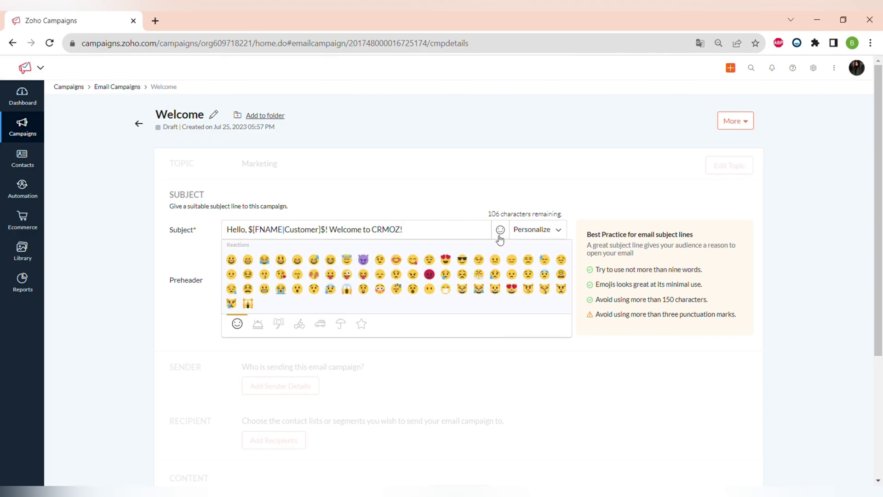
left_click(233, 261)
left_click(433, 178)
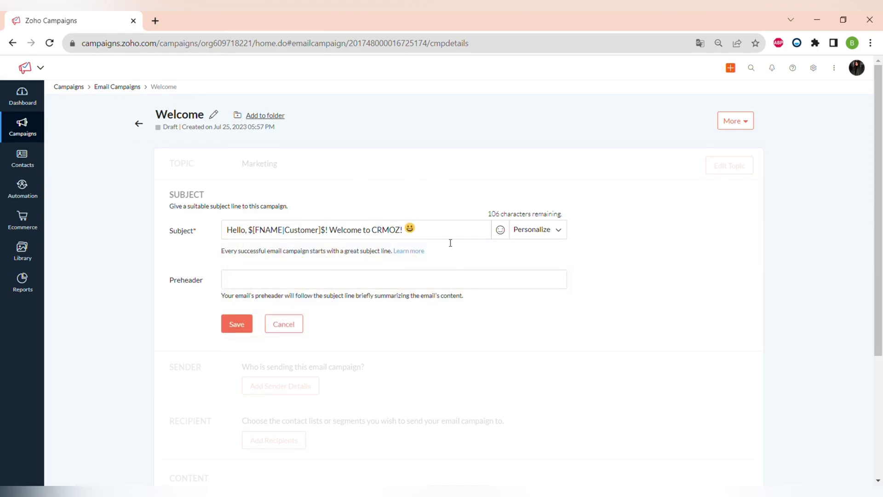
left_click(326, 280)
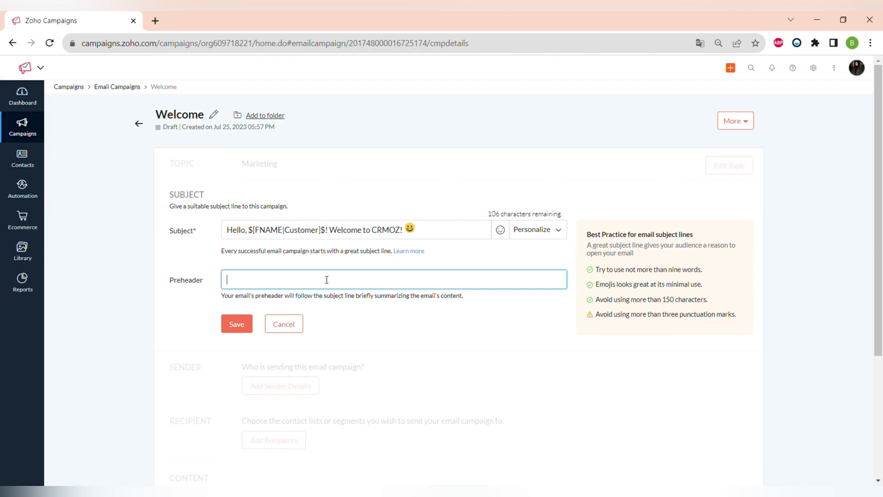
key("Return")
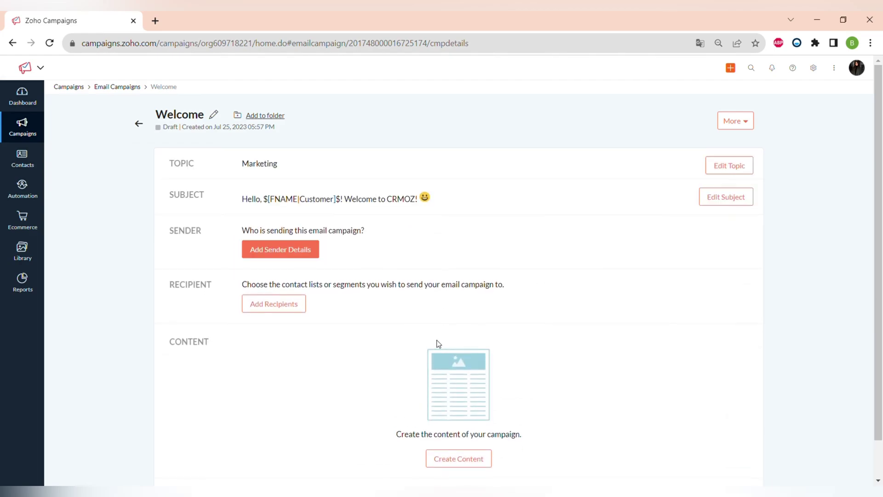
Step: Enter CRMOZ as sender name and choose the company's info address as sender email
left_click(265, 252)
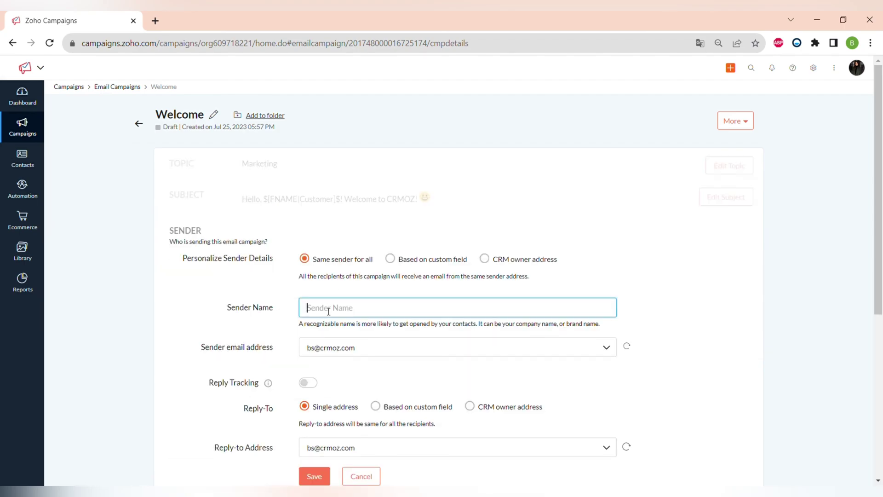
type("CRMOZ")
scroll(344, 329, "down", 1)
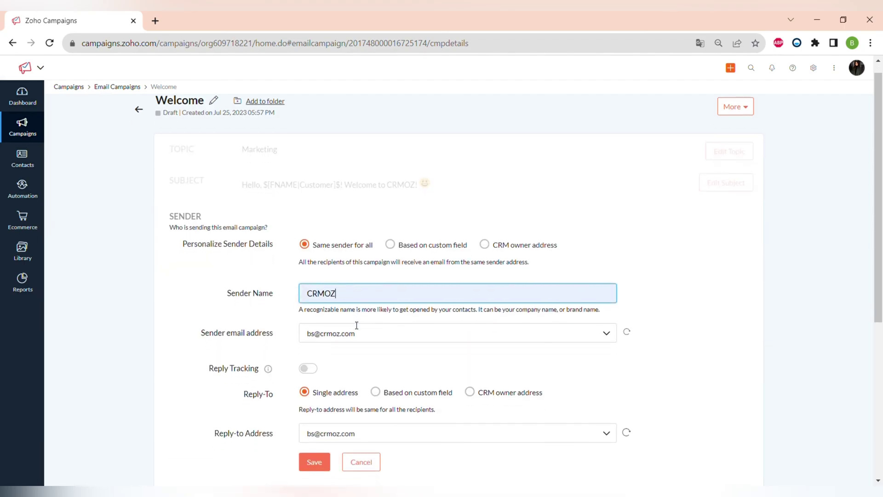
left_click(341, 290)
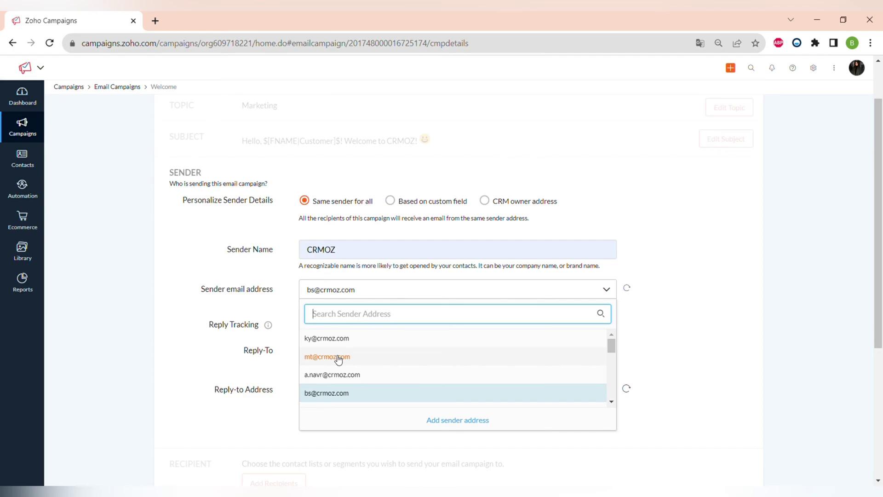
type("in")
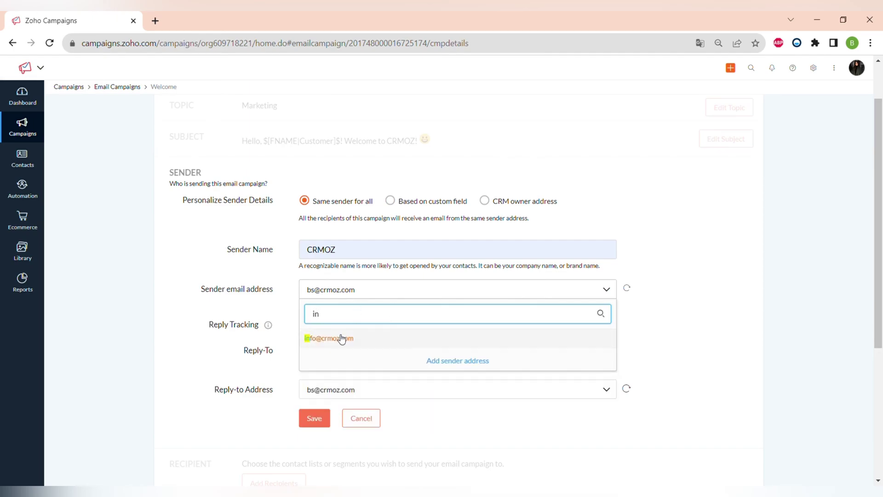
left_click(342, 338)
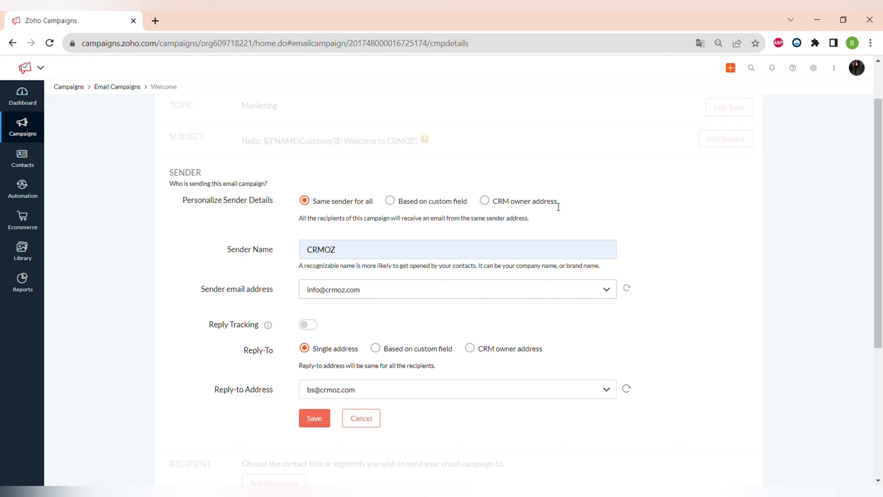
Step: Set the reply-to address to the company's info address as well
scroll(447, 247, "down", 2)
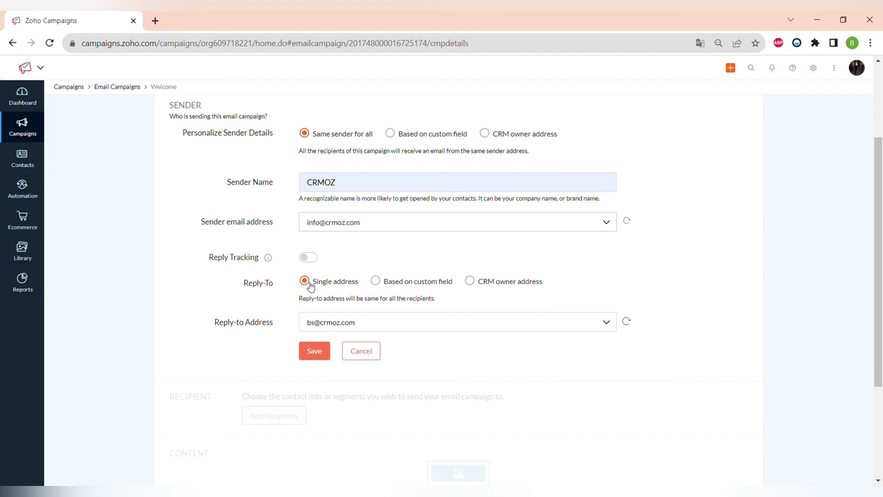
left_click(371, 325)
left_click(345, 348)
type("info")
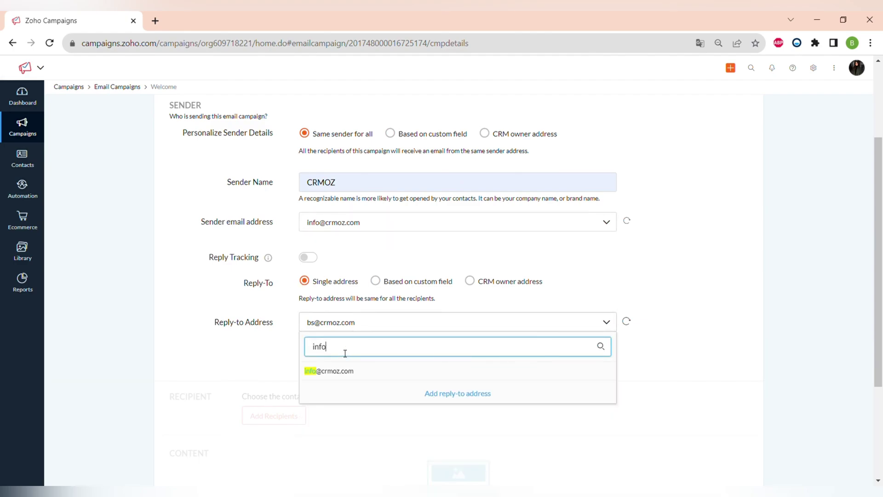
left_click(336, 371)
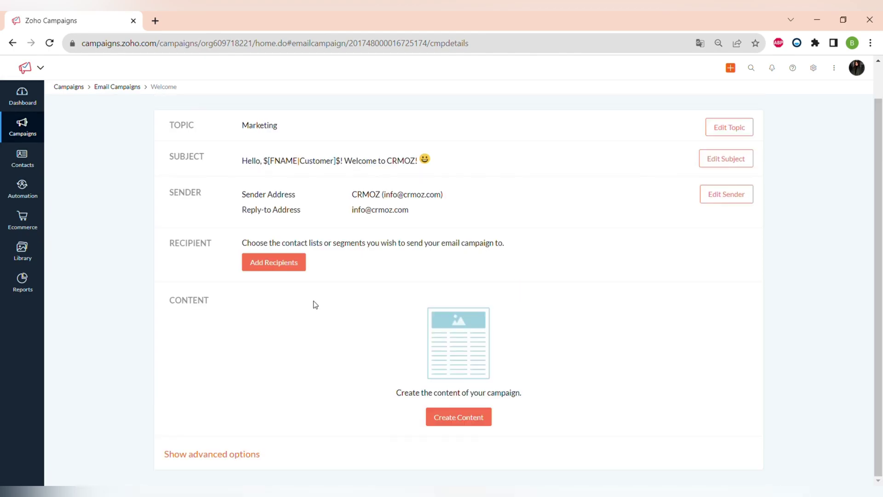
Step: Choose the All_contacts list (1574 contacts) as the campaign's recipients and save
left_click(284, 263)
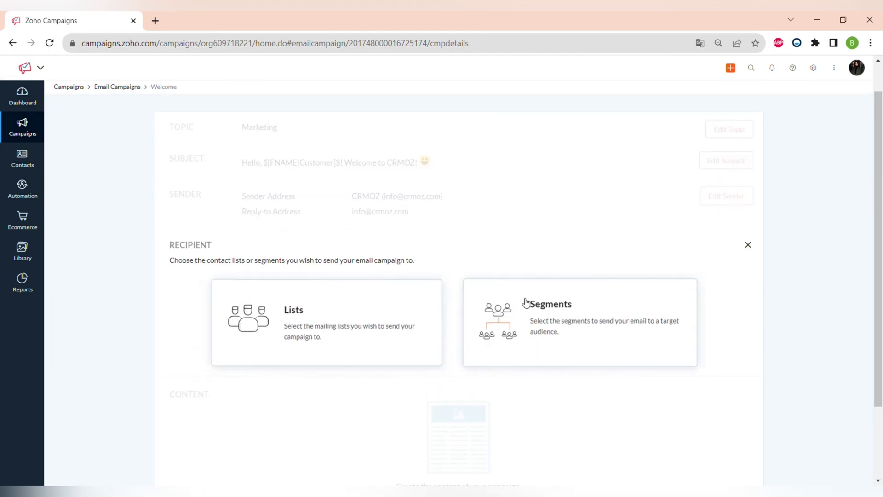
left_click(327, 319)
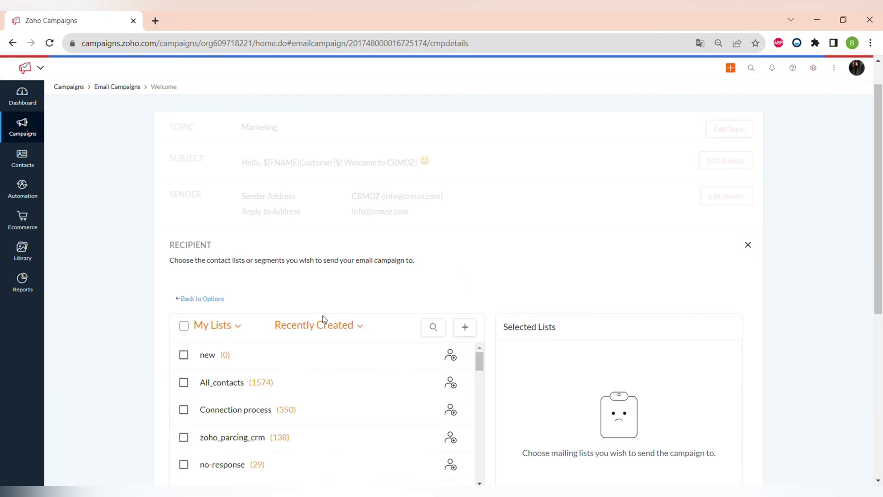
scroll(277, 379, "down", 2)
scroll(279, 380, "up", 1)
scroll(279, 379, "up", 2)
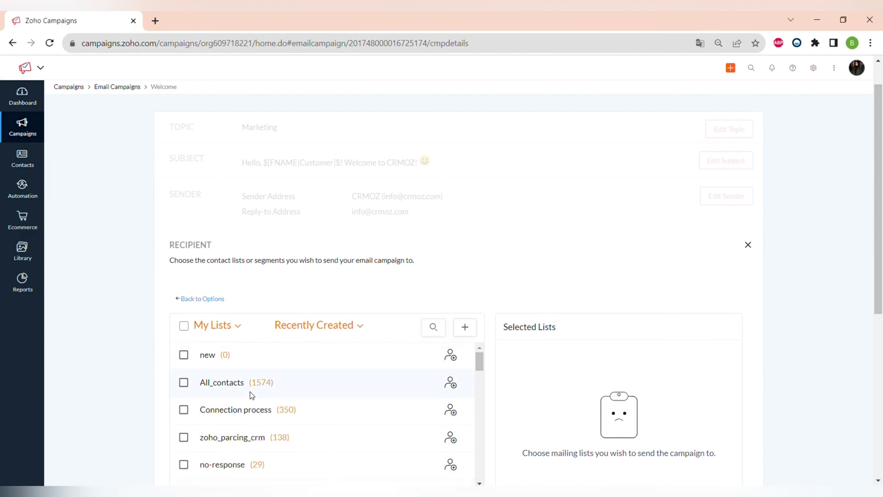
left_click_drag(212, 382, 563, 395)
left_click(264, 389)
left_click(184, 382)
scroll(441, 309, "down", 1)
scroll(443, 309, "down", 2)
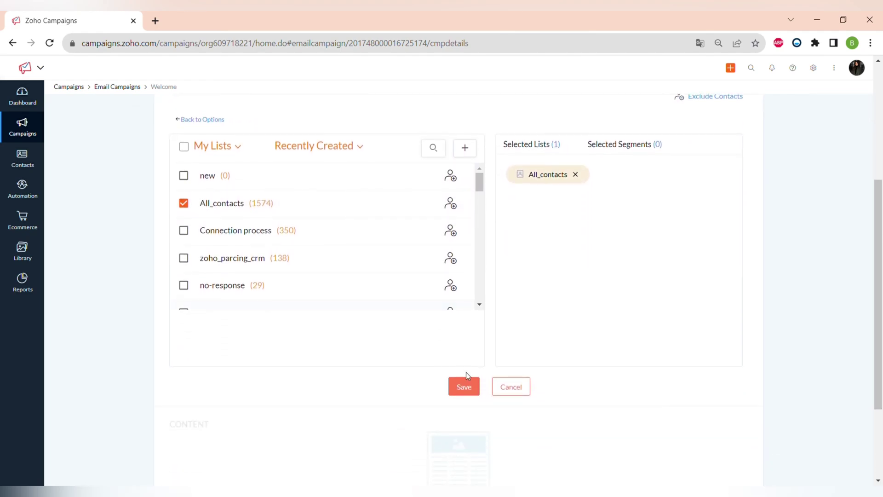
left_click(464, 384)
left_click(452, 417)
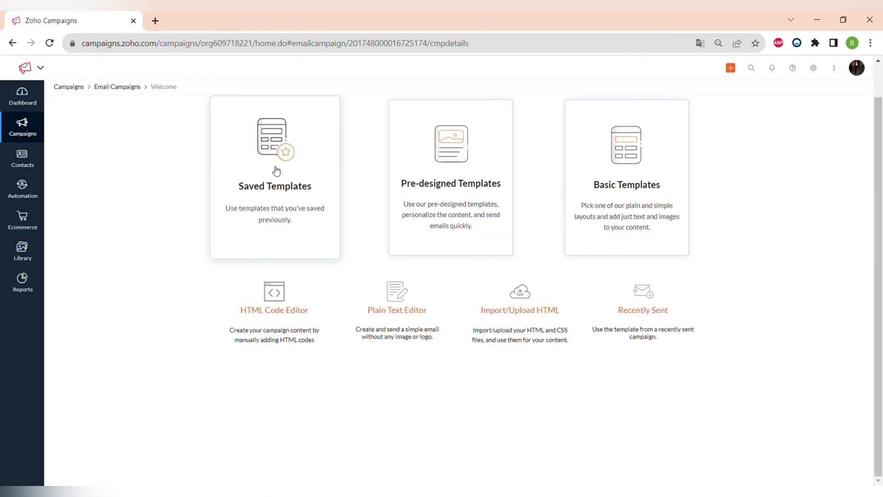
Step: Use the saved welcome1 template as the campaign's email content
left_click(305, 176)
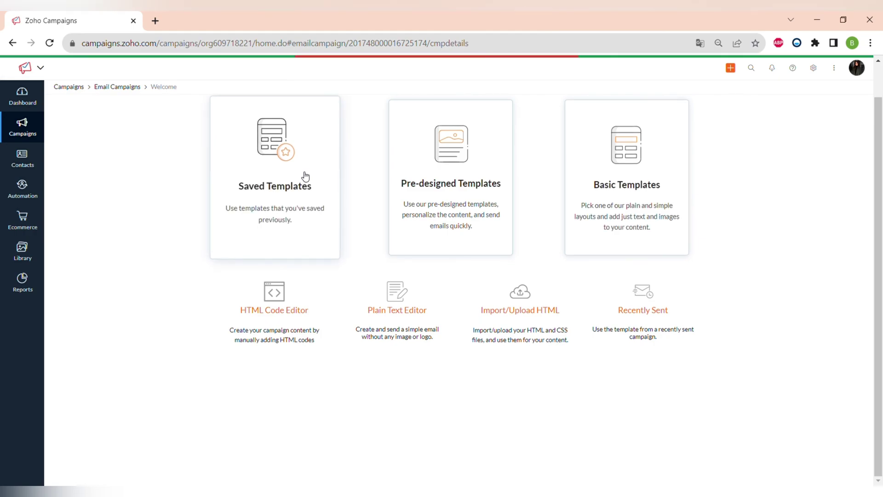
mouse_move(143, 257)
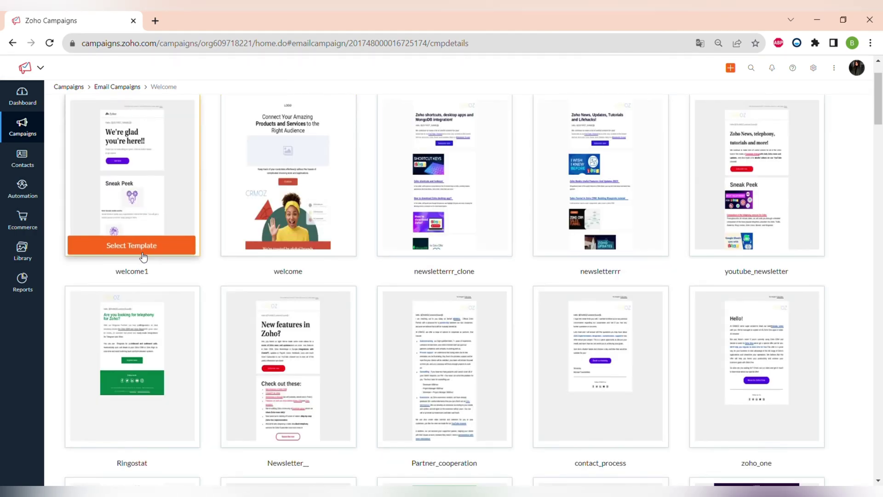
left_click(143, 244)
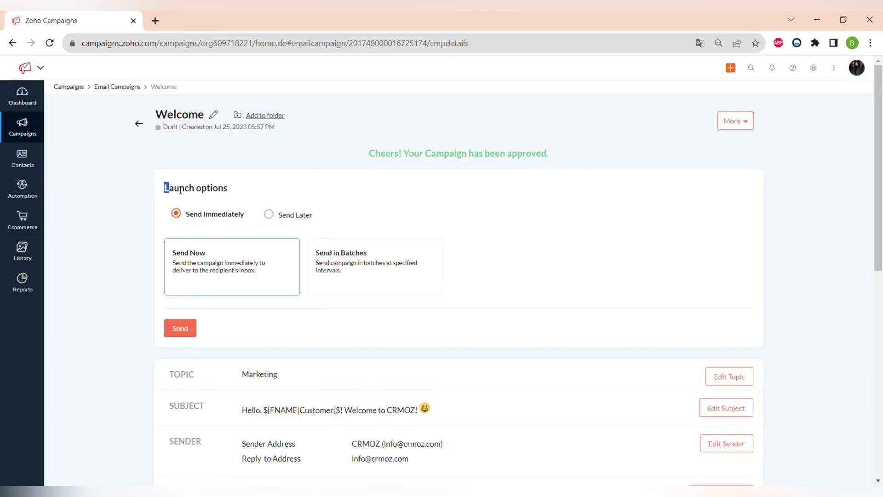
left_click_drag(165, 188, 234, 189)
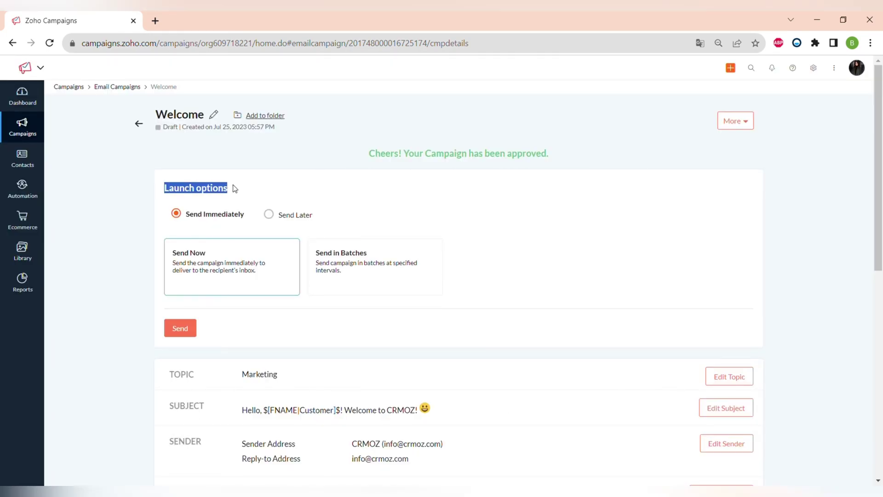
Step: Schedule the campaign with Send Later at the Recipients' Optimal Open Time
left_click(233, 192)
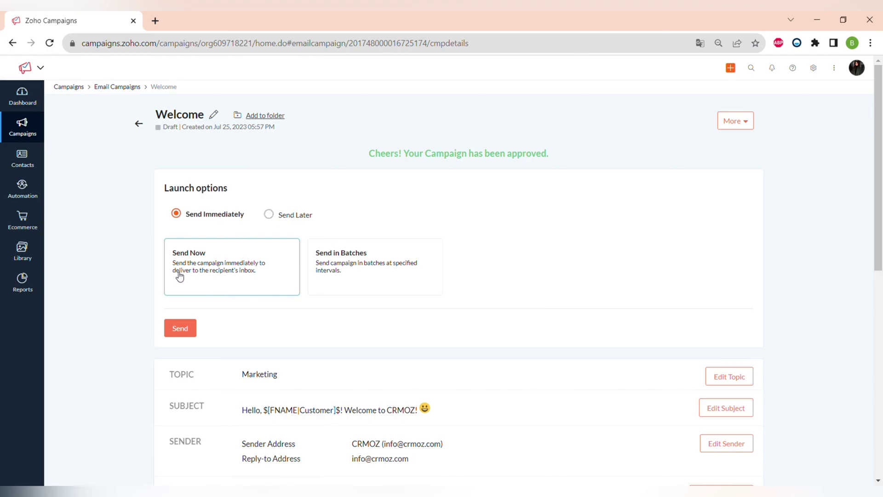
left_click(273, 216)
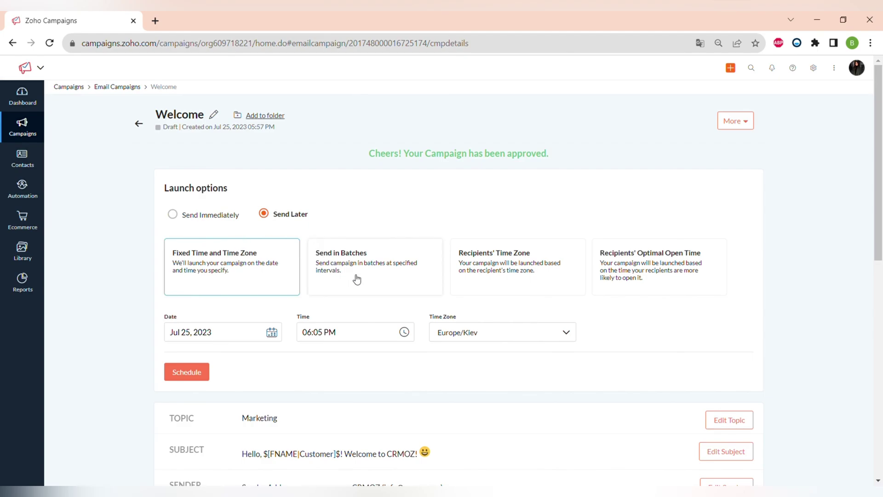
left_click(638, 267)
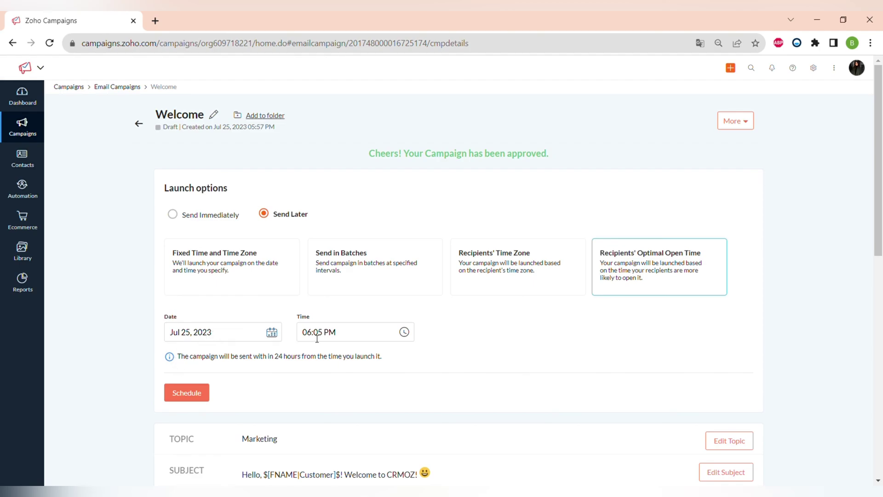
scroll(317, 337, "down", 2)
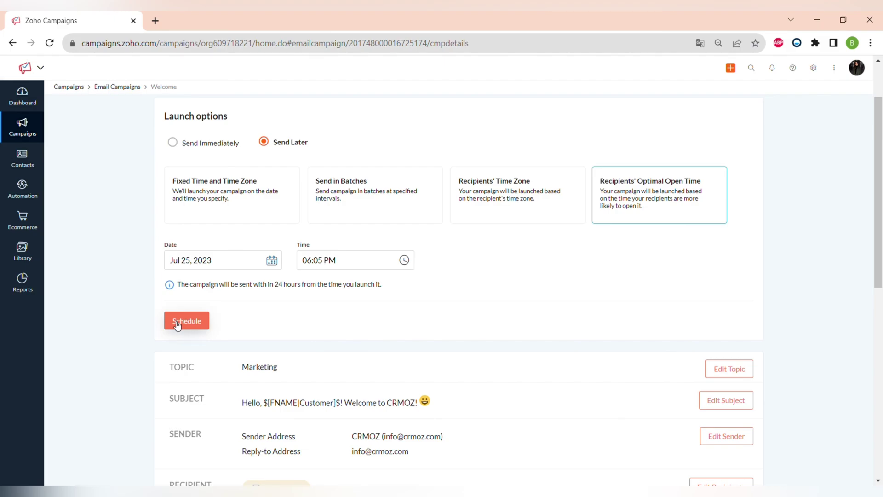
scroll(177, 325, "down", 4)
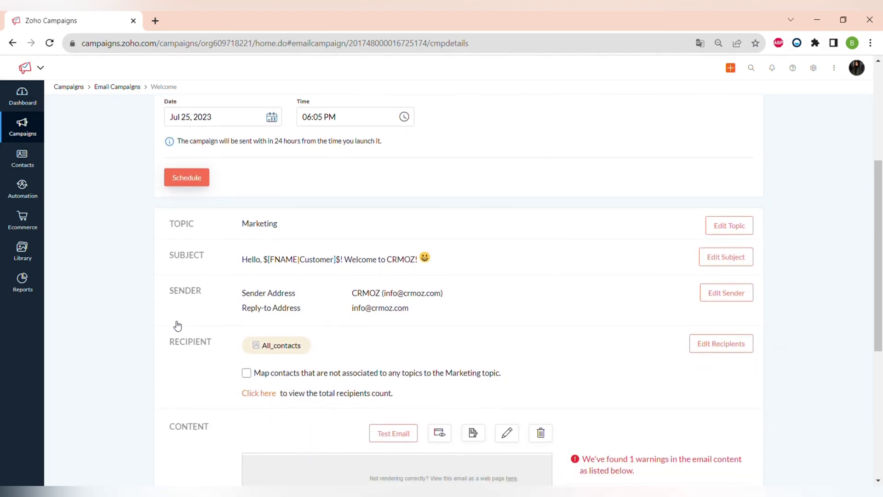
scroll(174, 324, "up", 1)
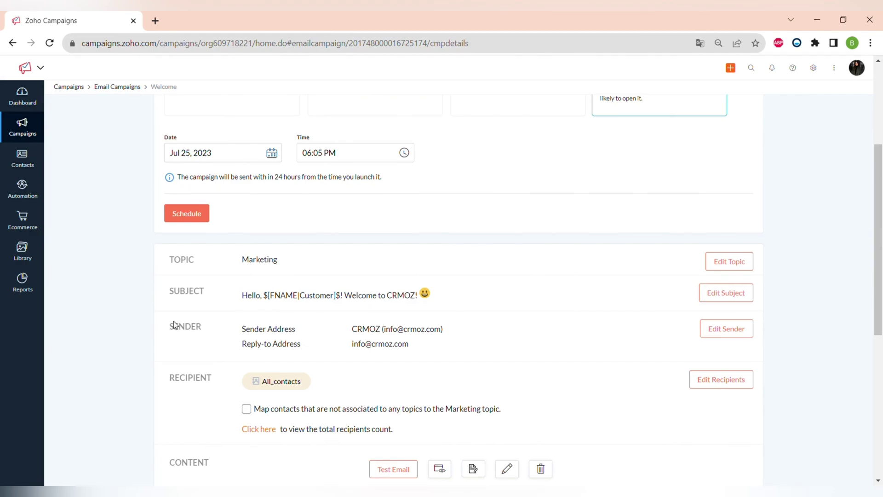
left_click(391, 470)
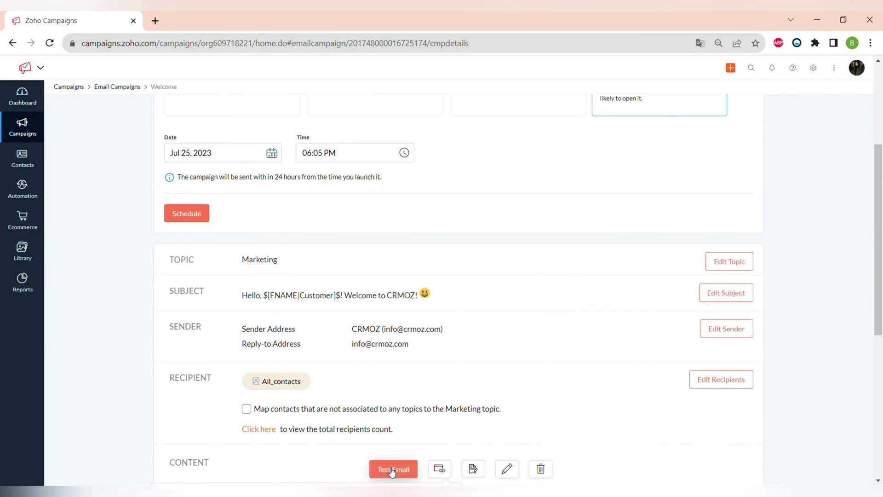
scroll(396, 437, "down", 1)
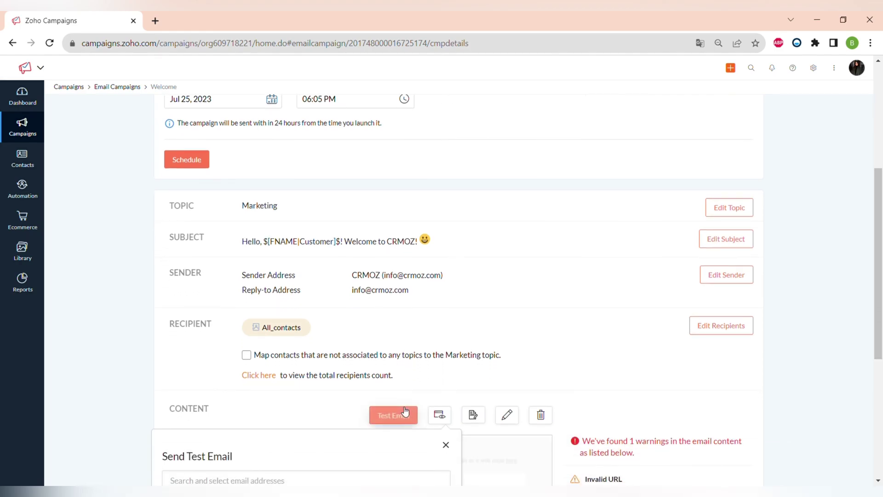
scroll(493, 302, "down", 2)
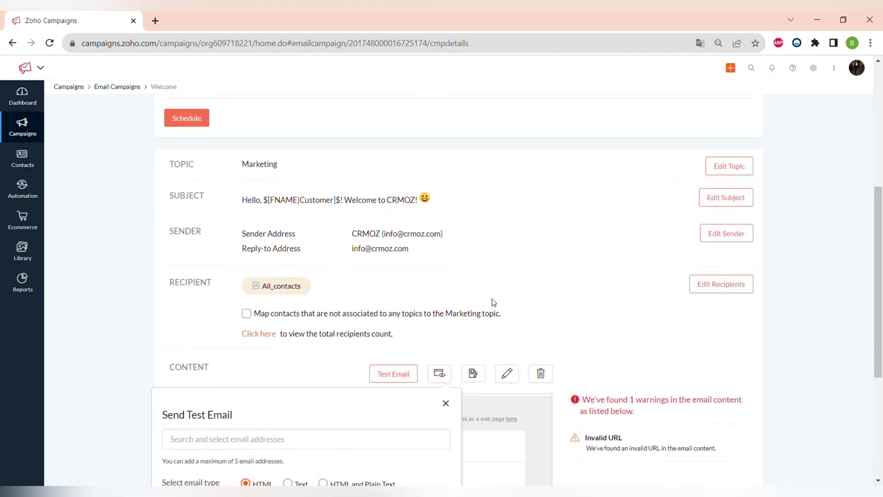
left_click(446, 319)
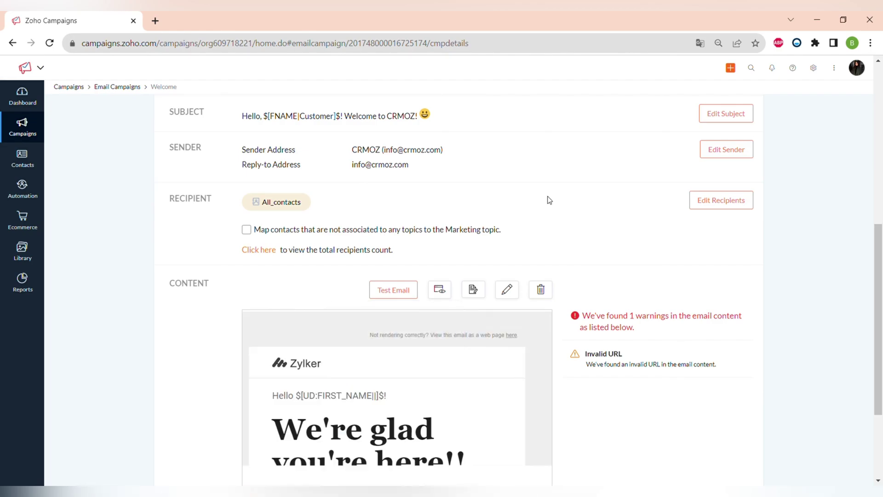
scroll(549, 199, "up", 4)
scroll(548, 196, "up", 2)
scroll(547, 196, "down", 7)
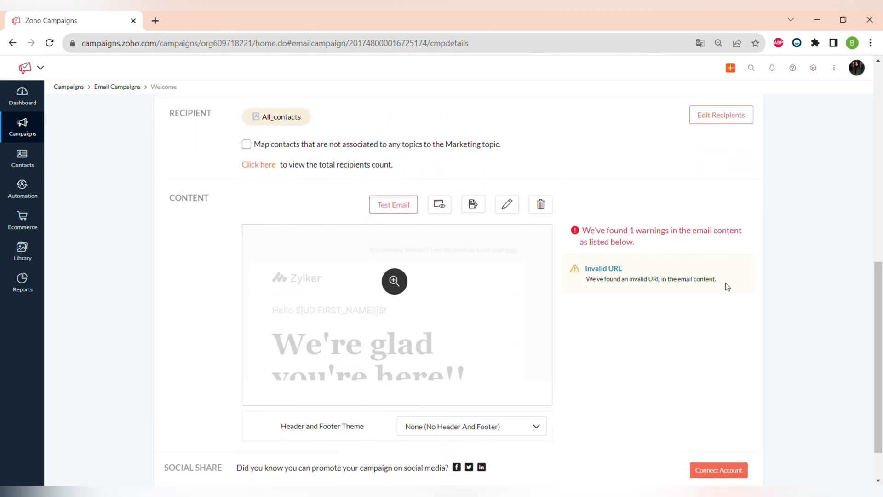
left_click_drag(722, 286, 638, 243)
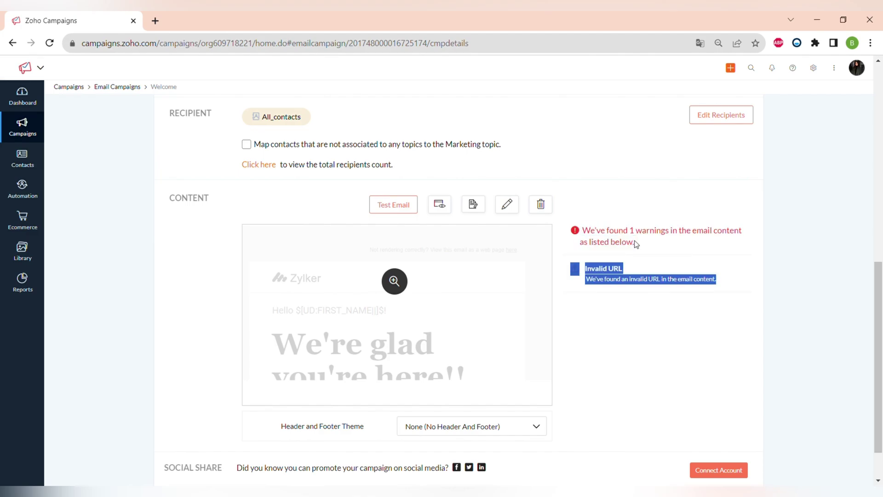
left_click(810, 258)
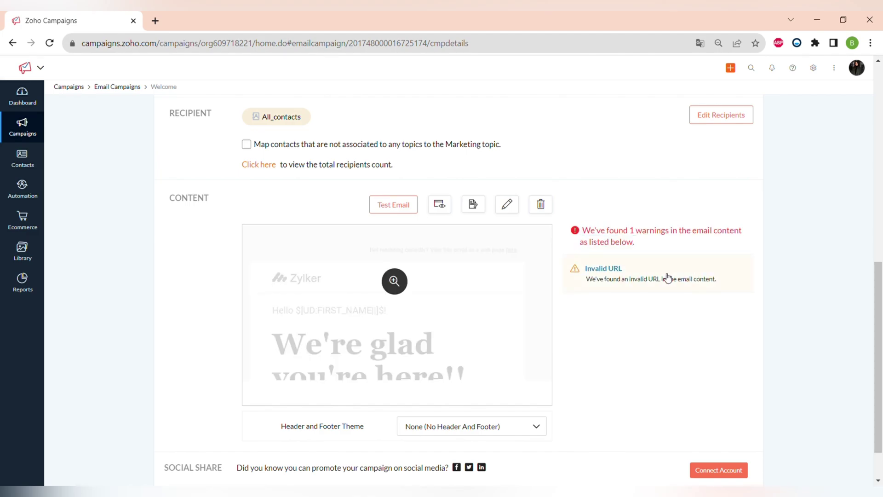
left_click(393, 204)
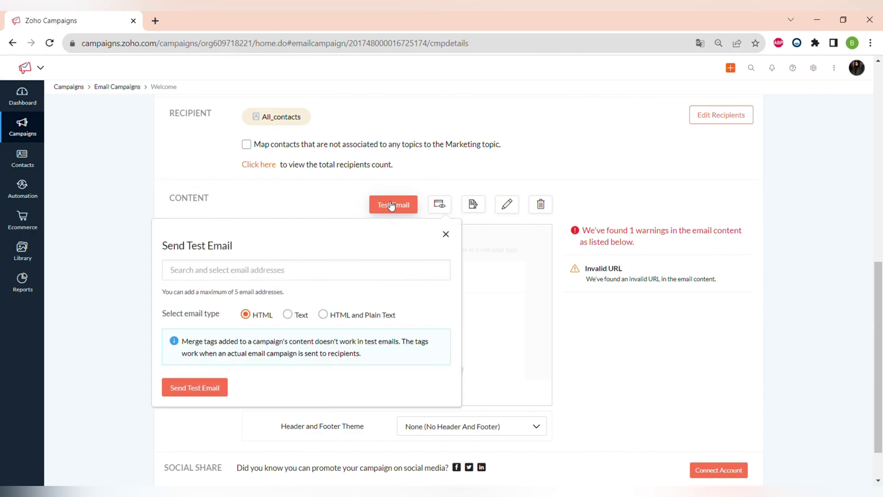
left_click(231, 276)
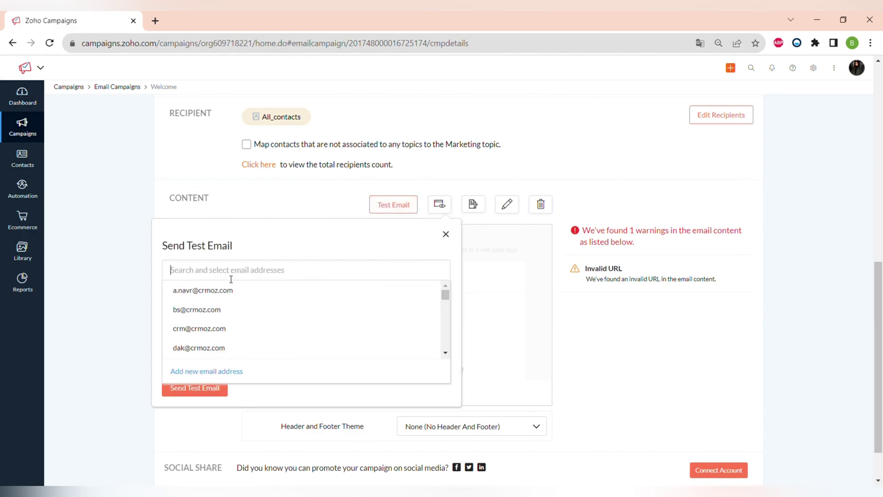
left_click(187, 310)
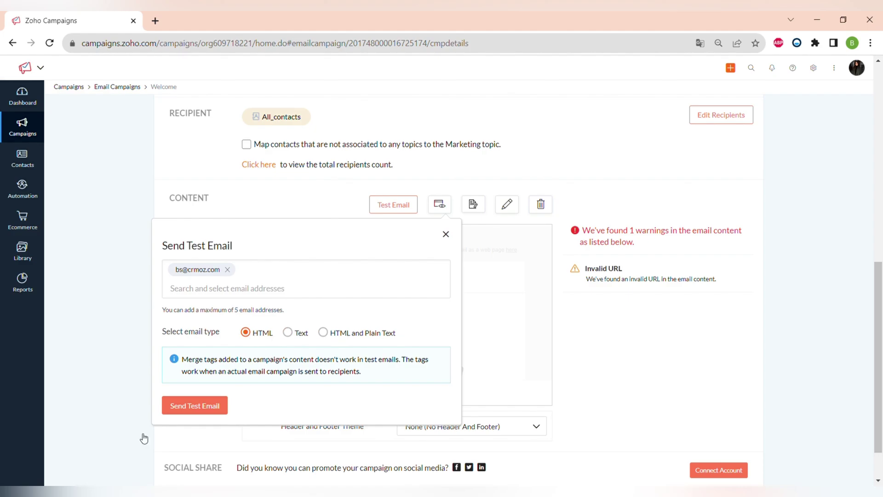
left_click(446, 232)
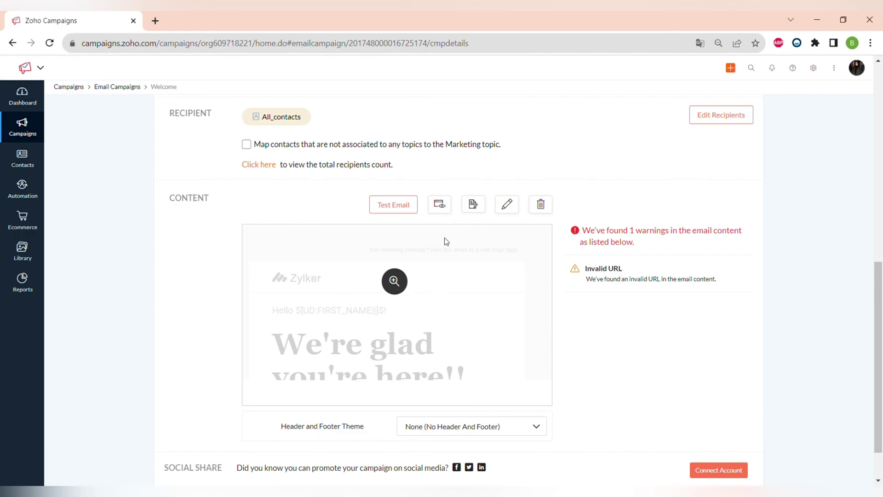
scroll(417, 336, "down", 1)
scroll(415, 332, "up", 10)
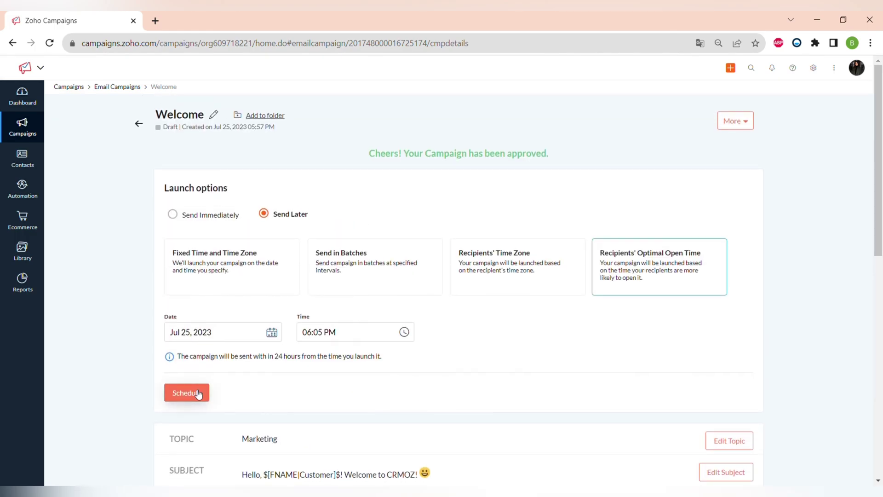
Step: Go to the Dashboard showing 83 sent and 51 draft email campaigns
left_click(19, 102)
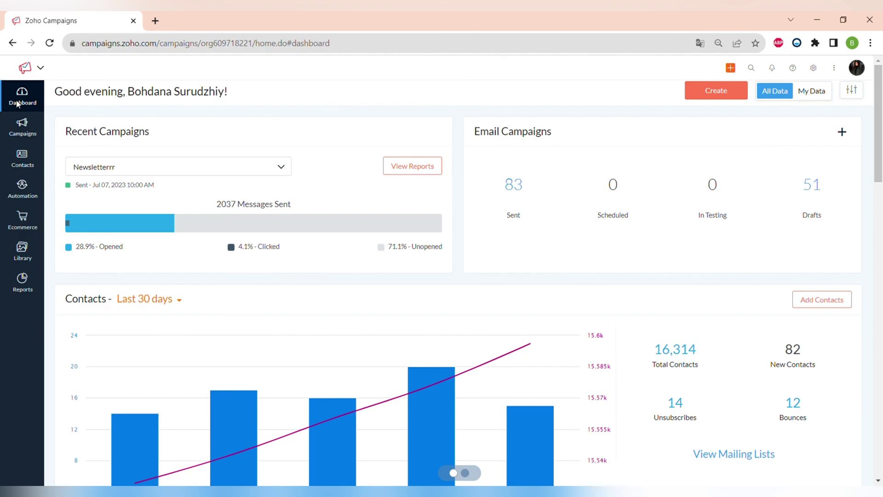
left_click(17, 103)
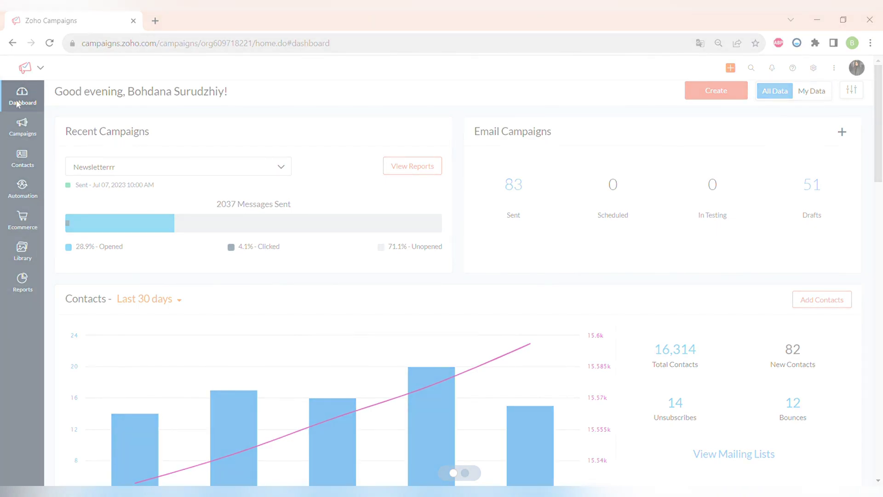